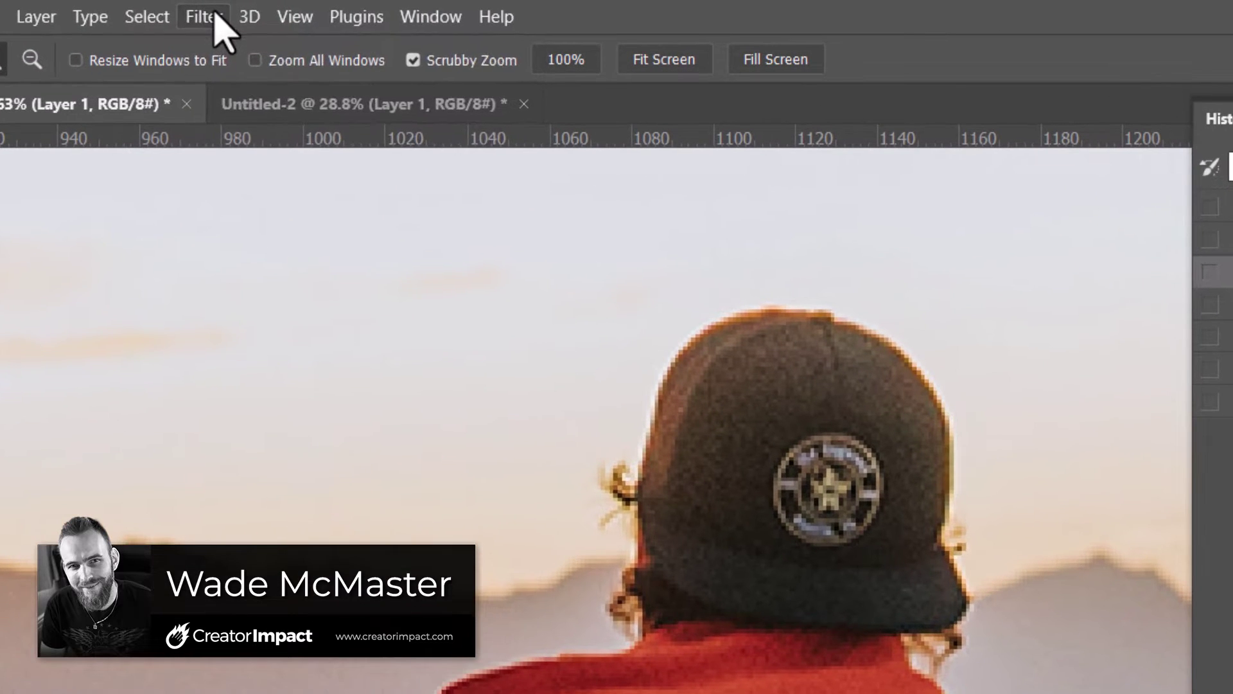
Step: Browse the Filter menu's blur options and close it without choosing a filter
{"action": "left_click", "coordinate": [220, 9]}
{"action": "mouse_move", "coordinate": [228, 375]}
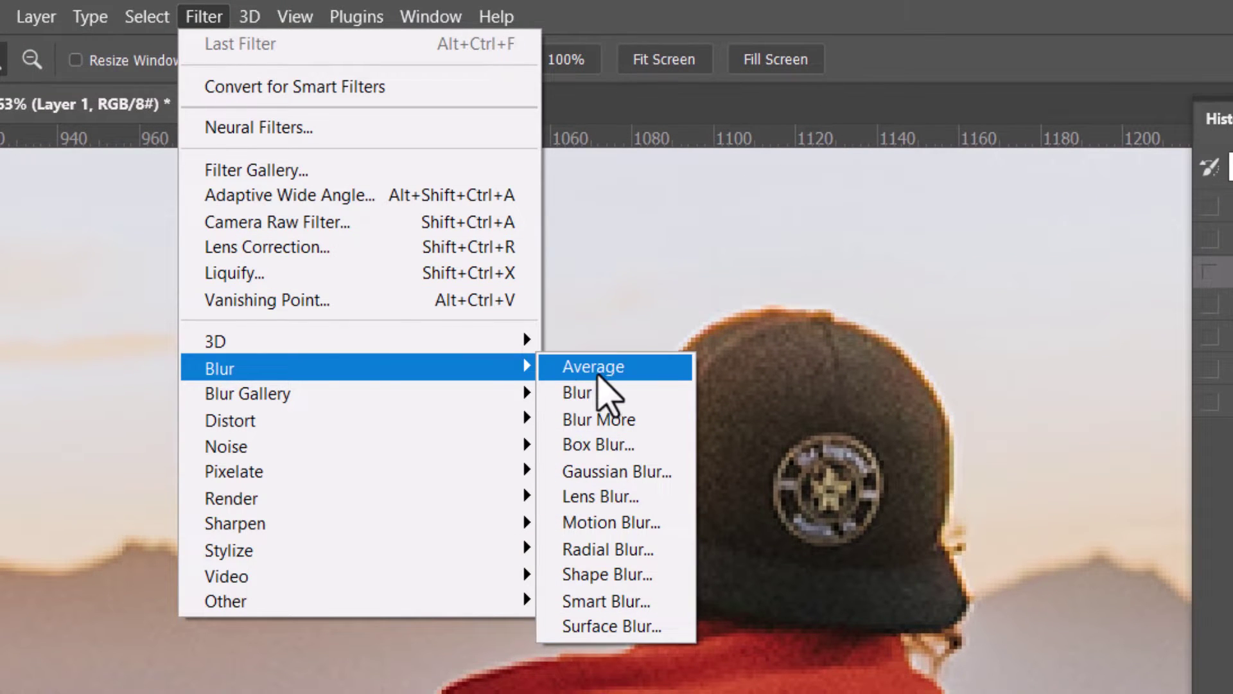
{"action": "mouse_move", "coordinate": [262, 398]}
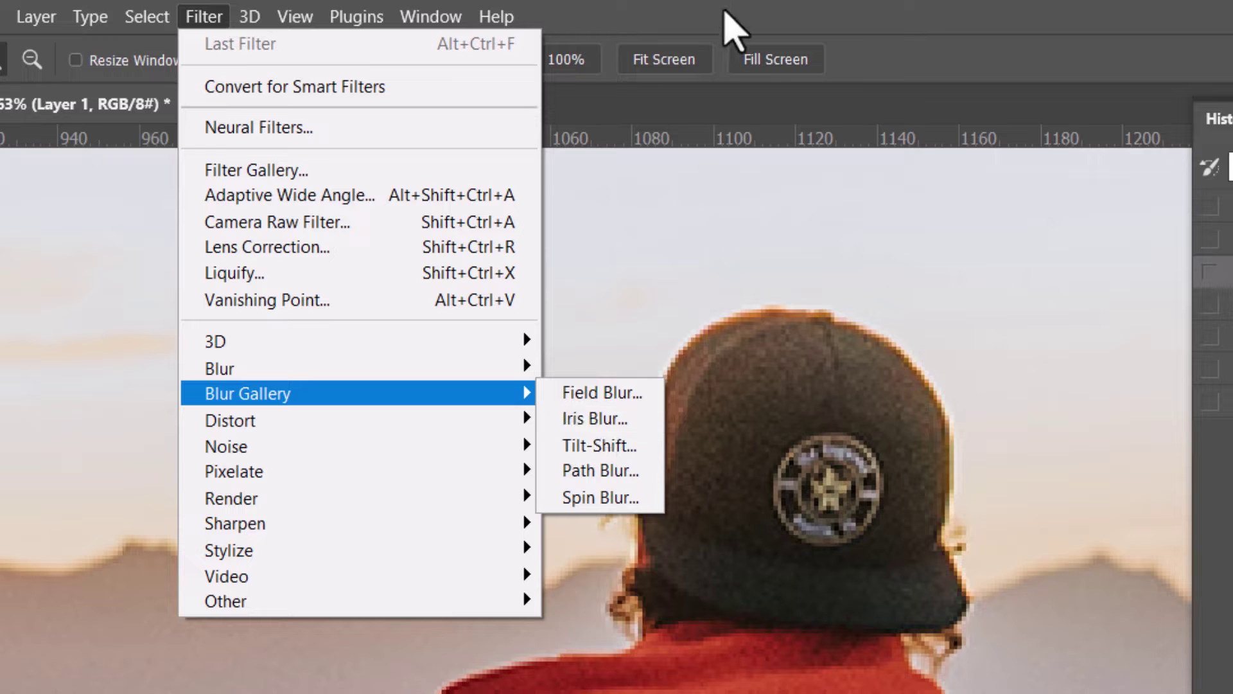
{"action": "left_click", "coordinate": [725, 11]}
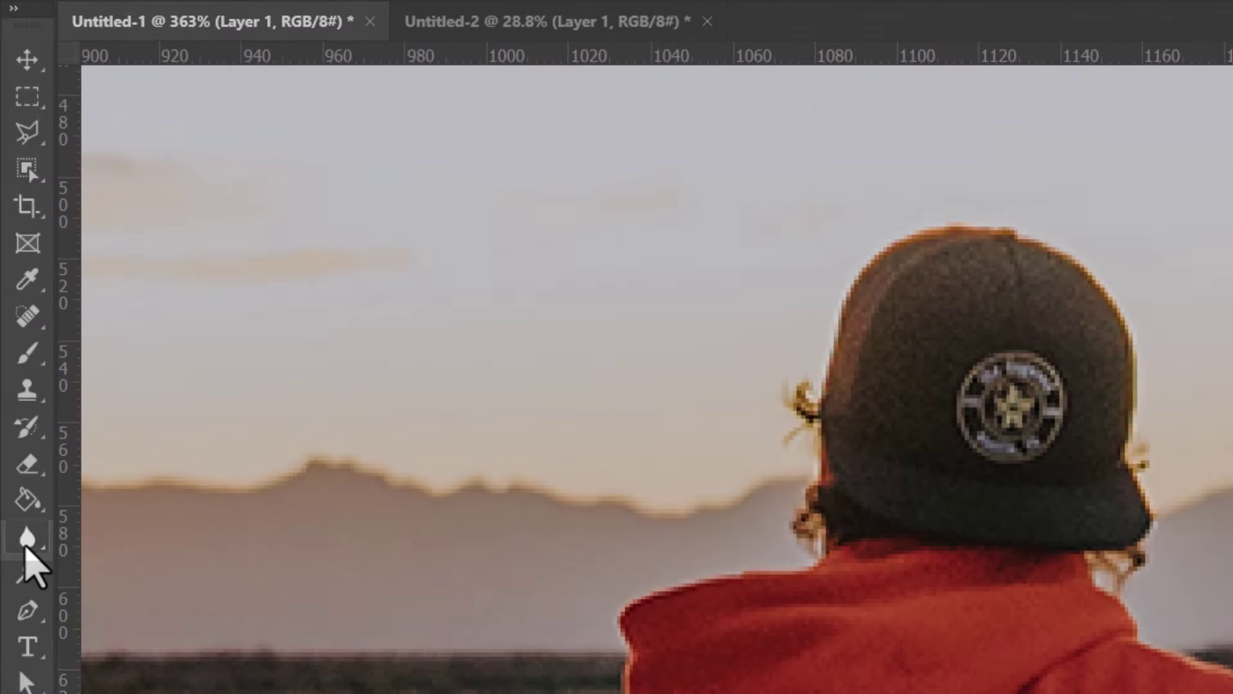
Step: Switch to the Blur Tool and blur the cap's star patch, hair edge and neck
{"action": "right_click", "coordinate": [25, 545]}
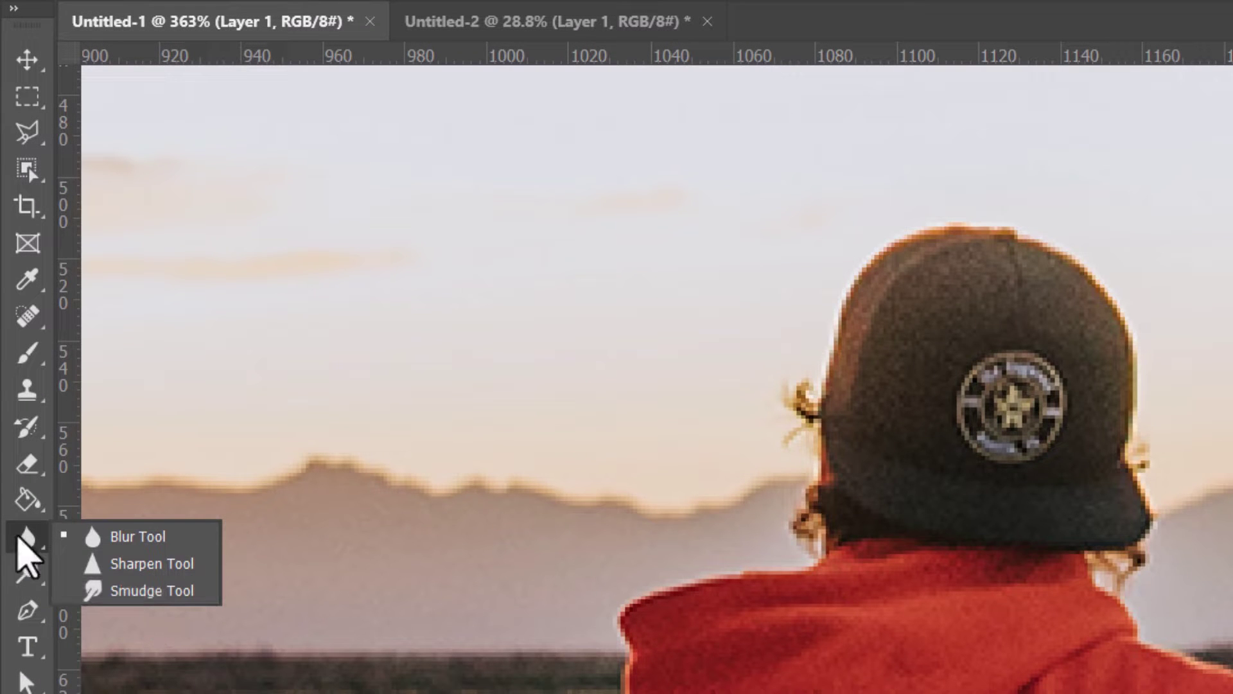
{"action": "left_click", "coordinate": [129, 542]}
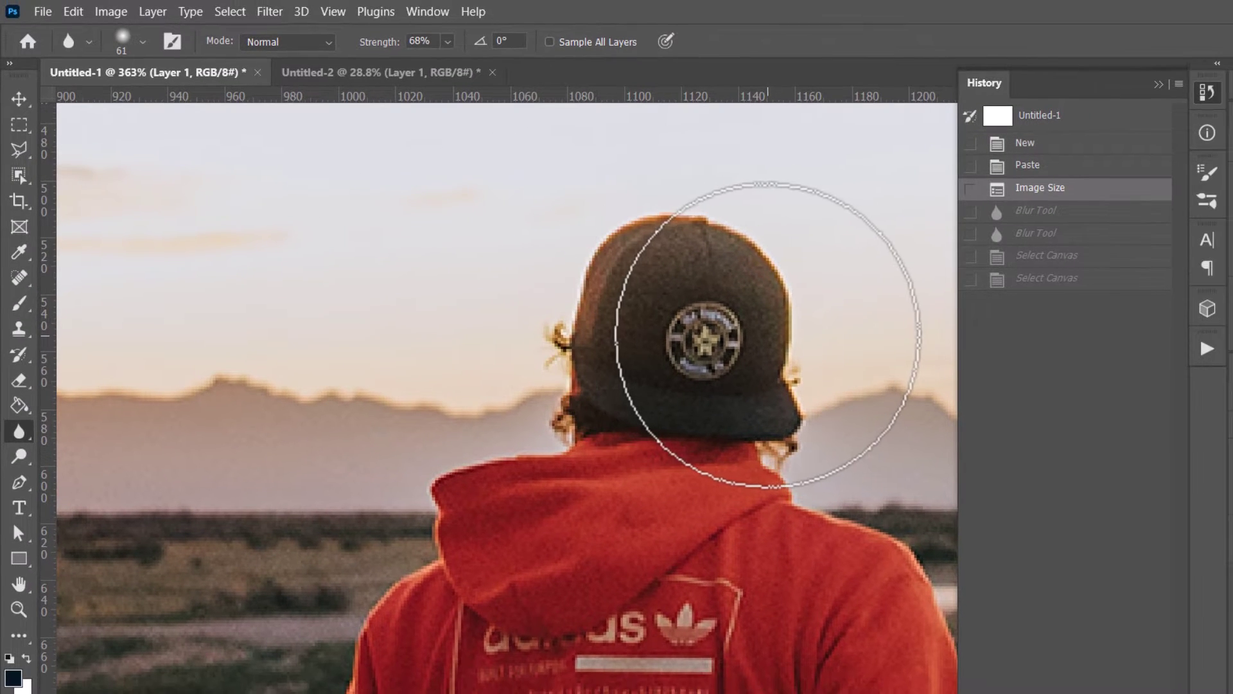
{"action": "mouse_move", "coordinate": [745, 330]}
{"action": "left_mouse_down"}
{"action": "mouse_move", "coordinate": [575, 363]}
{"action": "mouse_move", "coordinate": [765, 342]}
{"action": "left_mouse_up"}
{"action": "left_click_drag", "start_coordinate": [603, 358], "coordinate": [542, 392]}
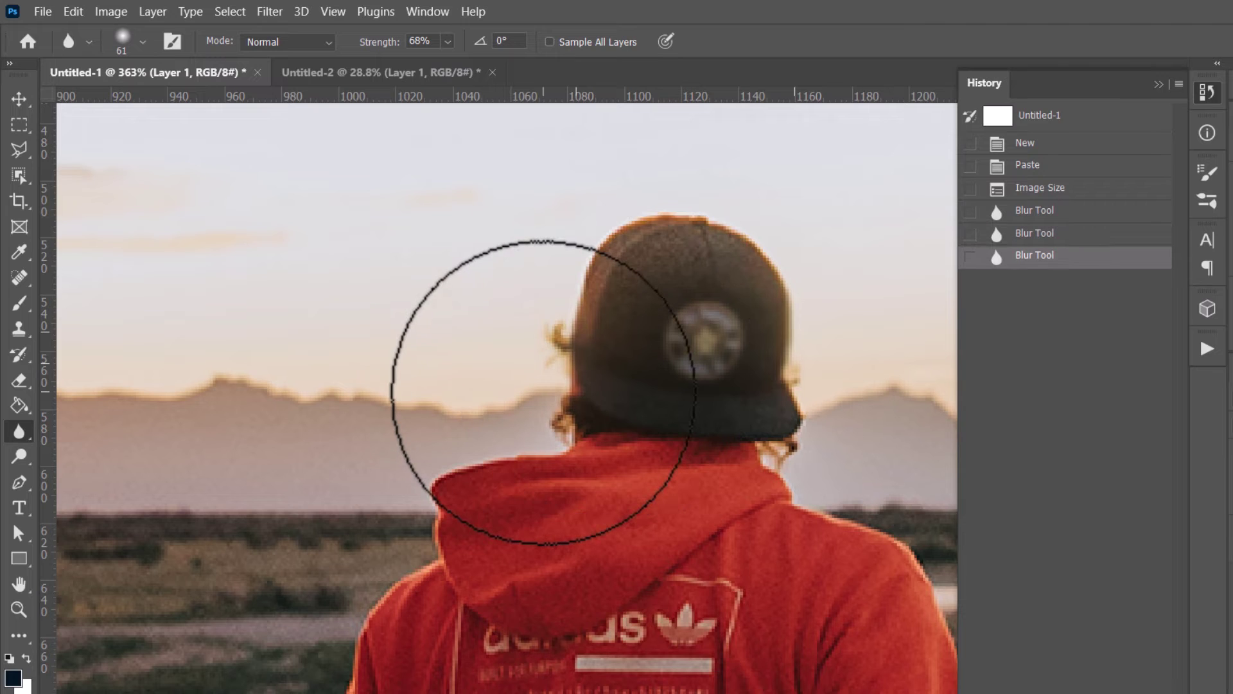
{"action": "left_click", "coordinate": [448, 41]}
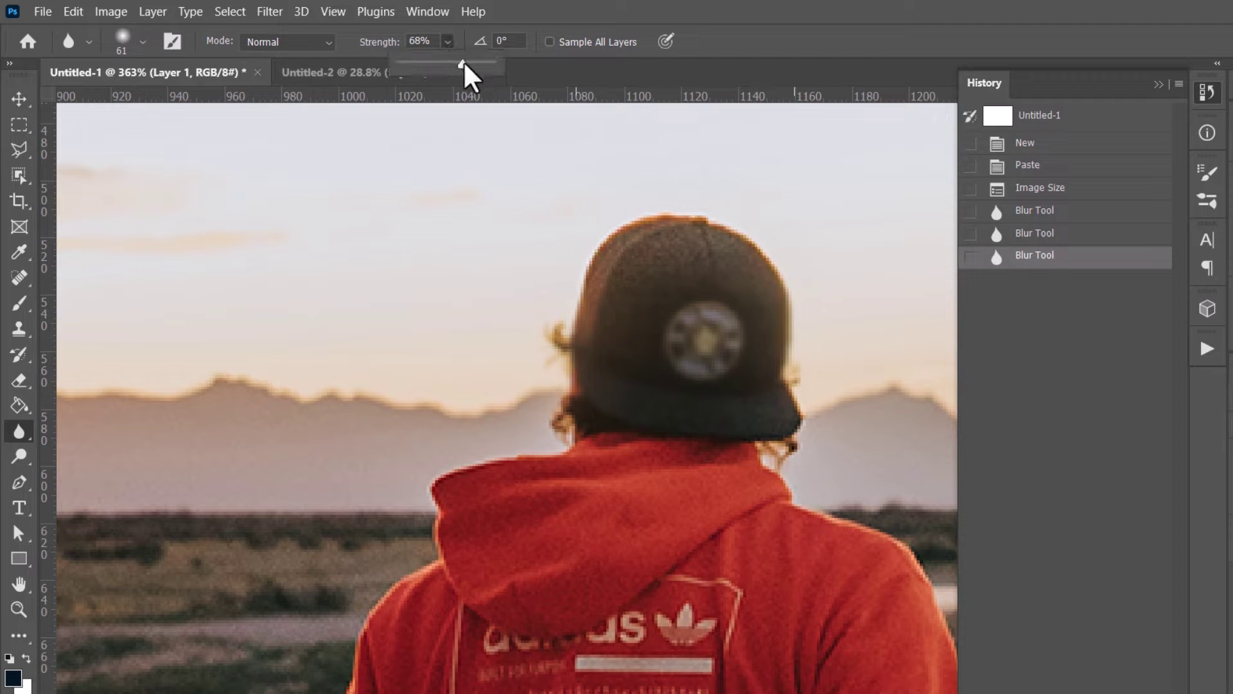
{"action": "mouse_move", "coordinate": [565, 457]}
{"action": "left_mouse_down"}
{"action": "mouse_move", "coordinate": [798, 462]}
{"action": "mouse_move", "coordinate": [721, 330]}
{"action": "mouse_move", "coordinate": [638, 445]}
{"action": "mouse_move", "coordinate": [642, 398]}
{"action": "left_mouse_up"}
Step: Blur the hood at 4% strength, then revert to the Image Size history state and collapse History
{"action": "left_click", "coordinate": [448, 41]}
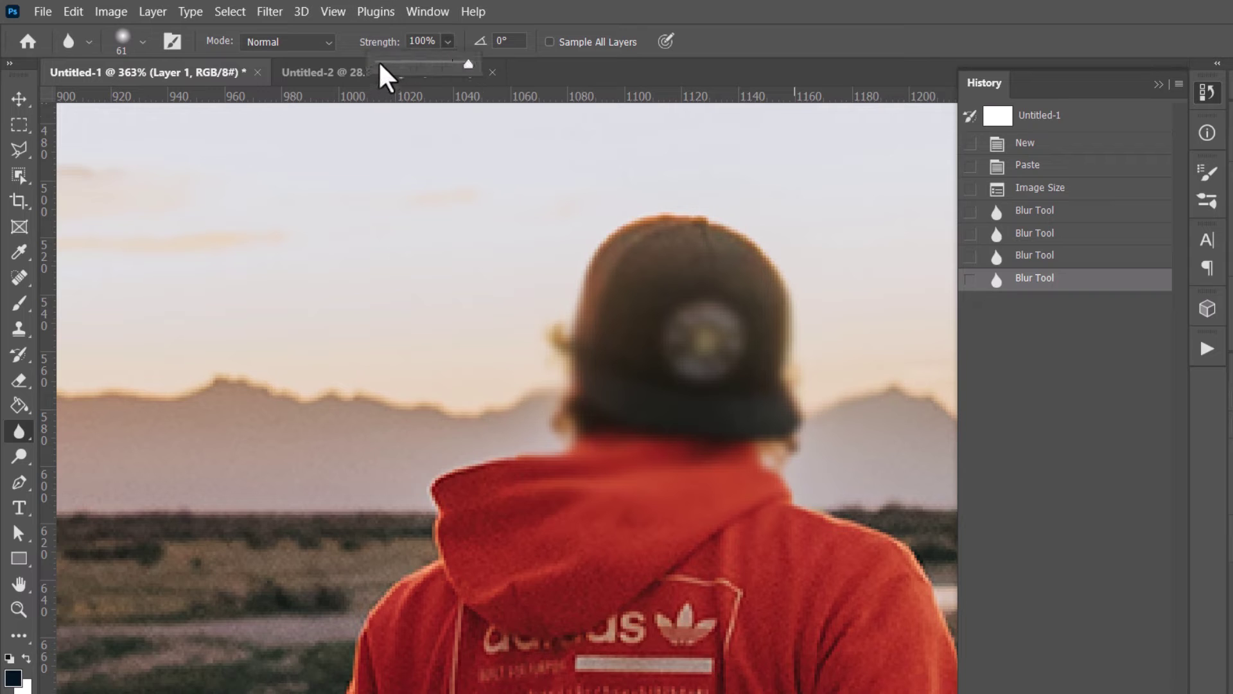
{"action": "left_click", "coordinate": [662, 626]}
{"action": "mouse_move", "coordinate": [662, 626]}
{"action": "left_mouse_down"}
{"action": "mouse_move", "coordinate": [685, 620]}
{"action": "mouse_move", "coordinate": [618, 632]}
{"action": "mouse_move", "coordinate": [673, 607]}
{"action": "mouse_move", "coordinate": [610, 636]}
{"action": "mouse_move", "coordinate": [673, 610]}
{"action": "mouse_move", "coordinate": [618, 641]}
{"action": "mouse_move", "coordinate": [659, 593]}
{"action": "mouse_move", "coordinate": [609, 632]}
{"action": "mouse_move", "coordinate": [694, 532]}
{"action": "mouse_move", "coordinate": [578, 550]}
{"action": "left_mouse_up"}
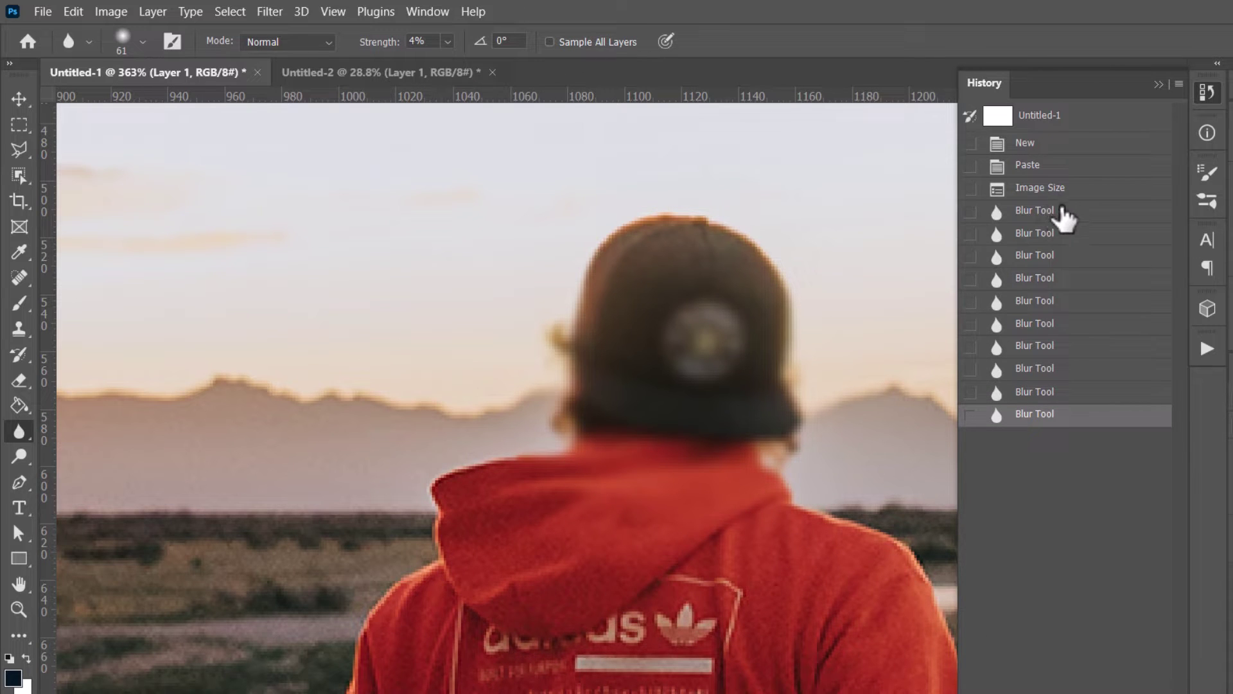
{"action": "left_click", "coordinate": [1062, 192]}
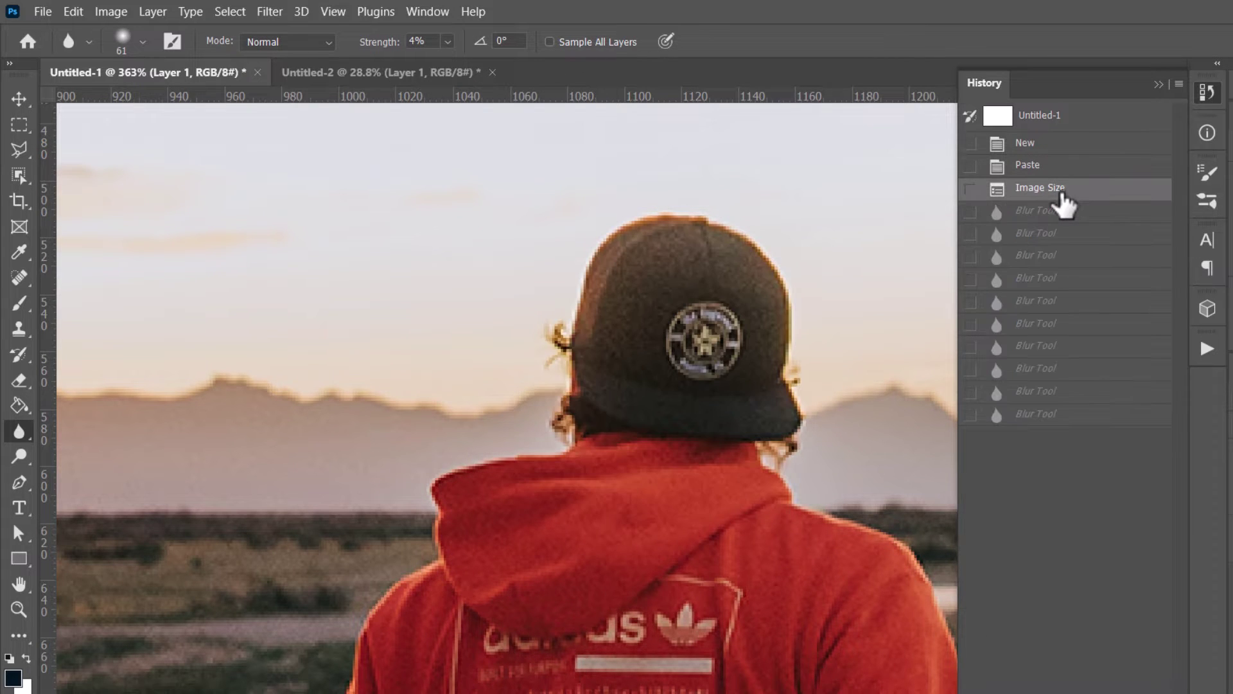
{"action": "left_click", "coordinate": [1159, 85]}
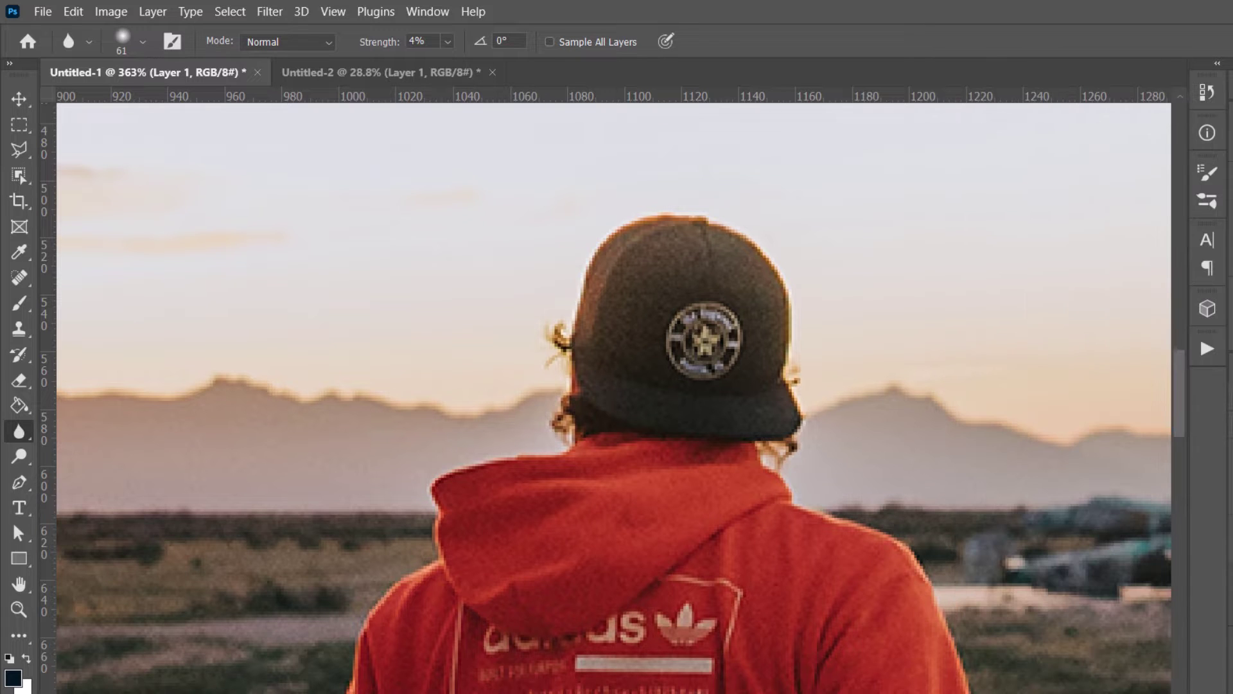
Step: Duplicate the photo layer and marquee a rectangle over the sky and the cap's left half
{"action": "key", "text": "ctrl+j"}
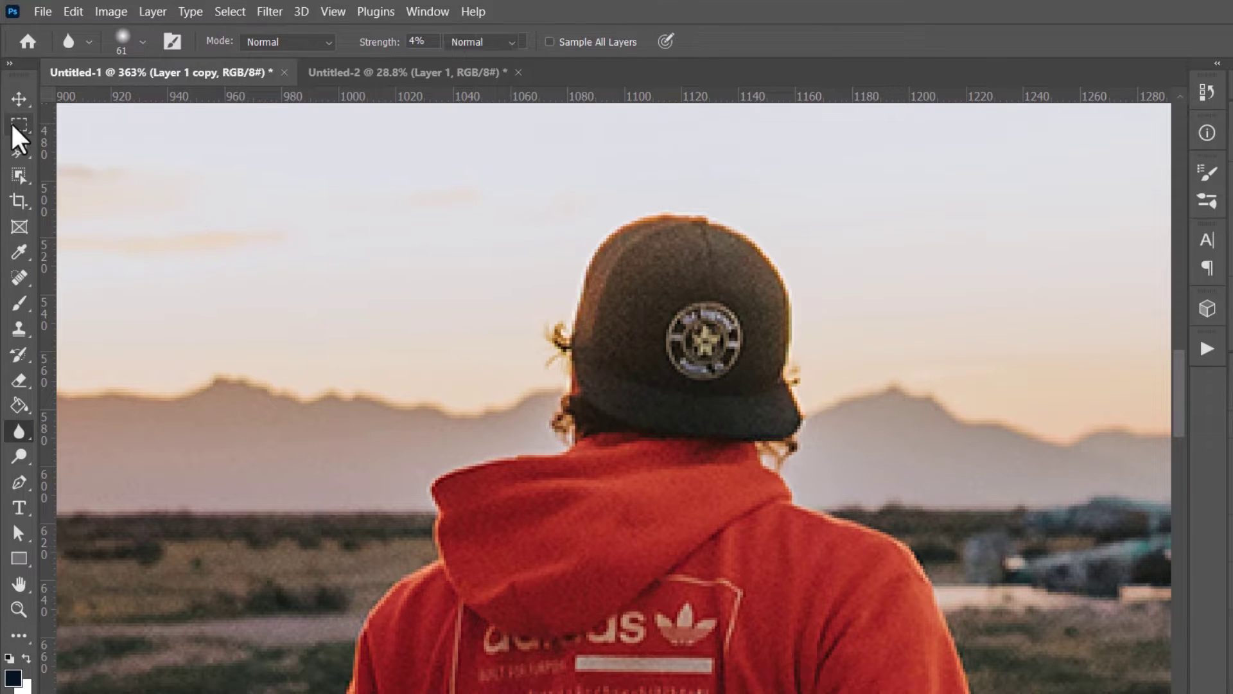
{"action": "left_click", "coordinate": [17, 127]}
{"action": "left_click_drag", "start_coordinate": [239, 153], "coordinate": [658, 693]}
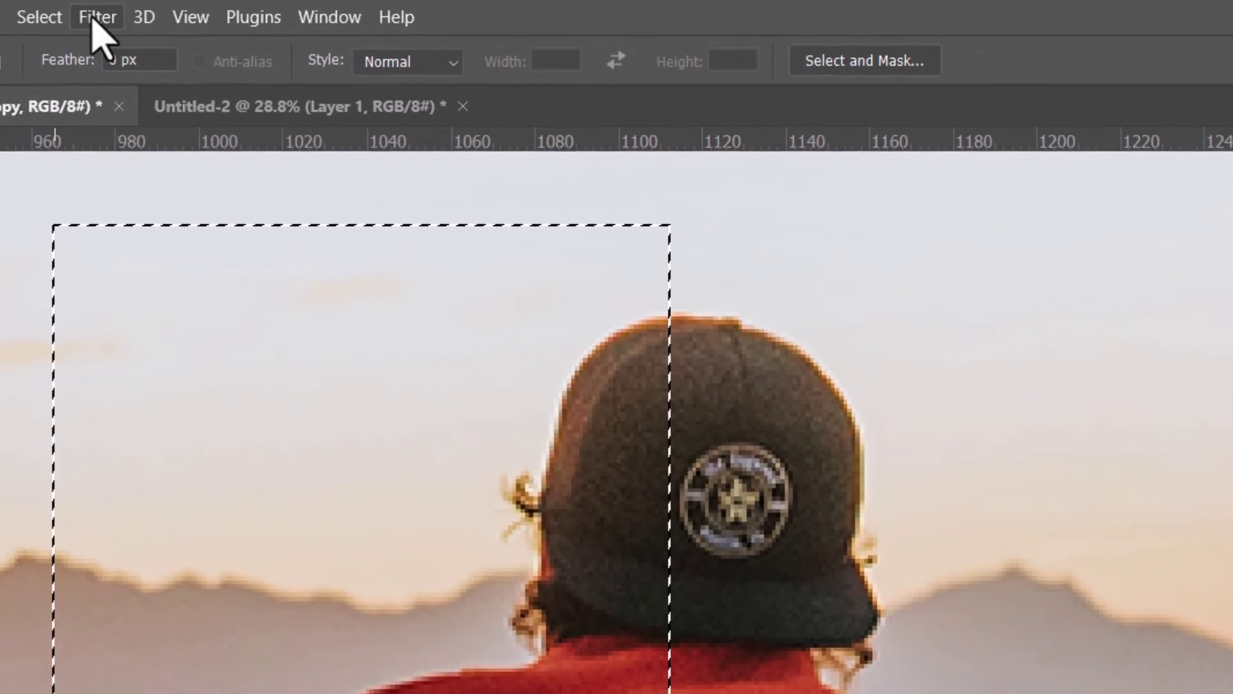
Step: Apply Filter > Blur > Blur and then Blur More to the selection, and zoom in to inspect
{"action": "left_click", "coordinate": [269, 12]}
{"action": "mouse_move", "coordinate": [83, 398]}
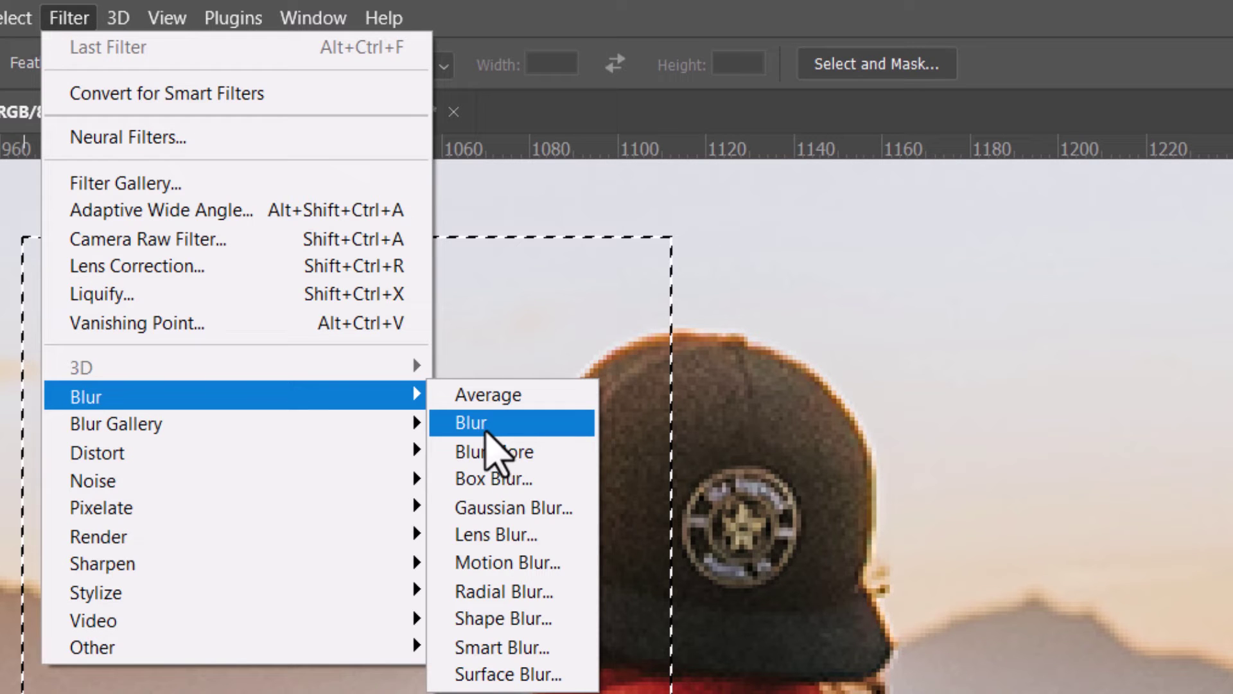
{"action": "left_click", "coordinate": [486, 429]}
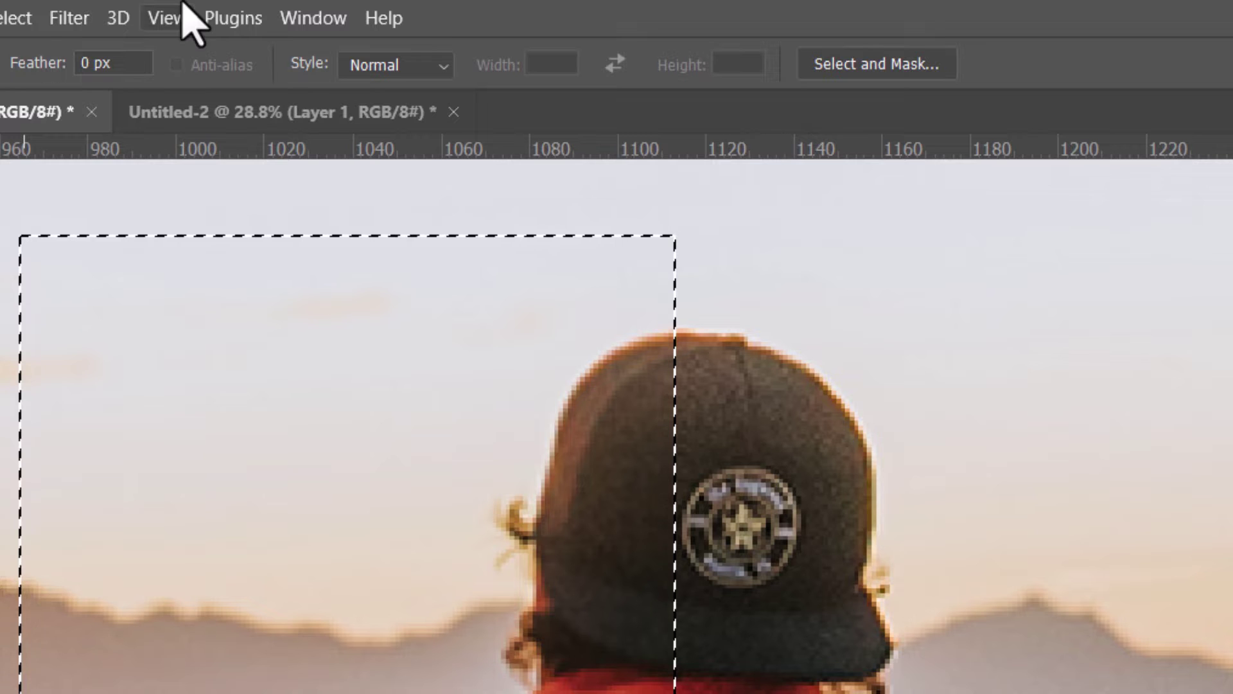
{"action": "left_click", "coordinate": [72, 20]}
{"action": "mouse_move", "coordinate": [149, 403]}
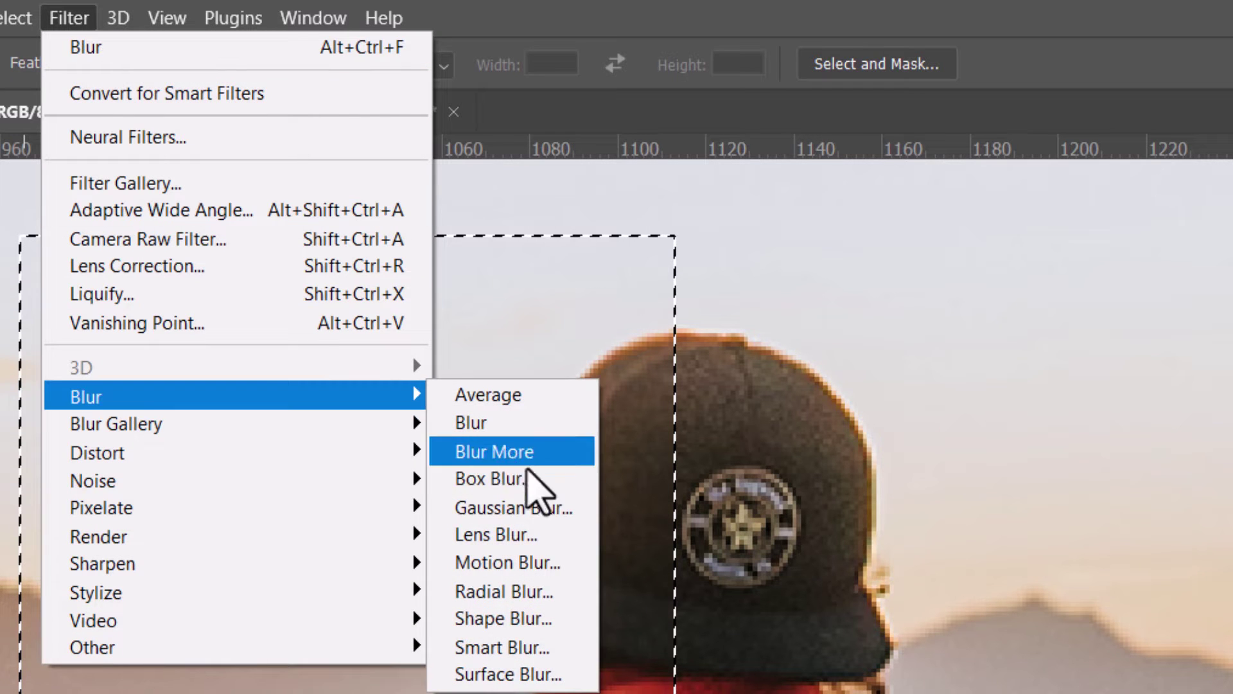
{"action": "left_click", "coordinate": [533, 452]}
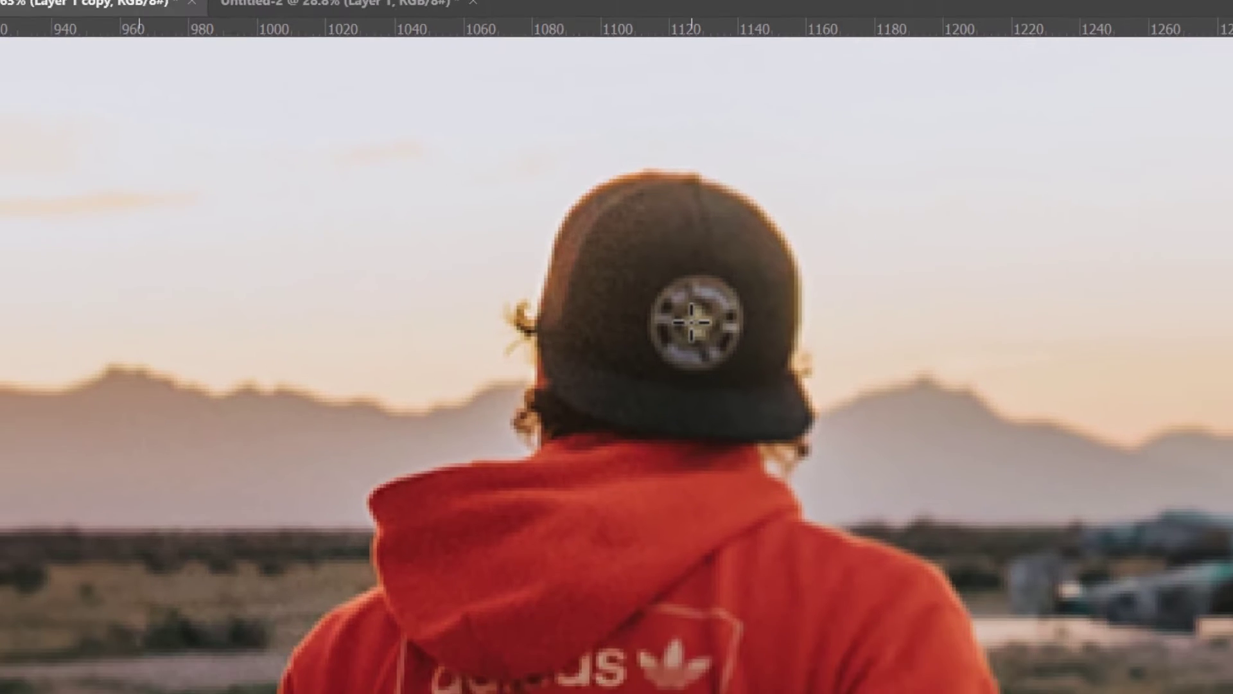
{"action": "key", "text": "z"}
{"action": "mouse_move", "coordinate": [622, 248]}
{"action": "left_mouse_down"}
{"action": "mouse_move", "coordinate": [666, 295]}
{"action": "mouse_move", "coordinate": [615, 254]}
{"action": "left_mouse_up"}
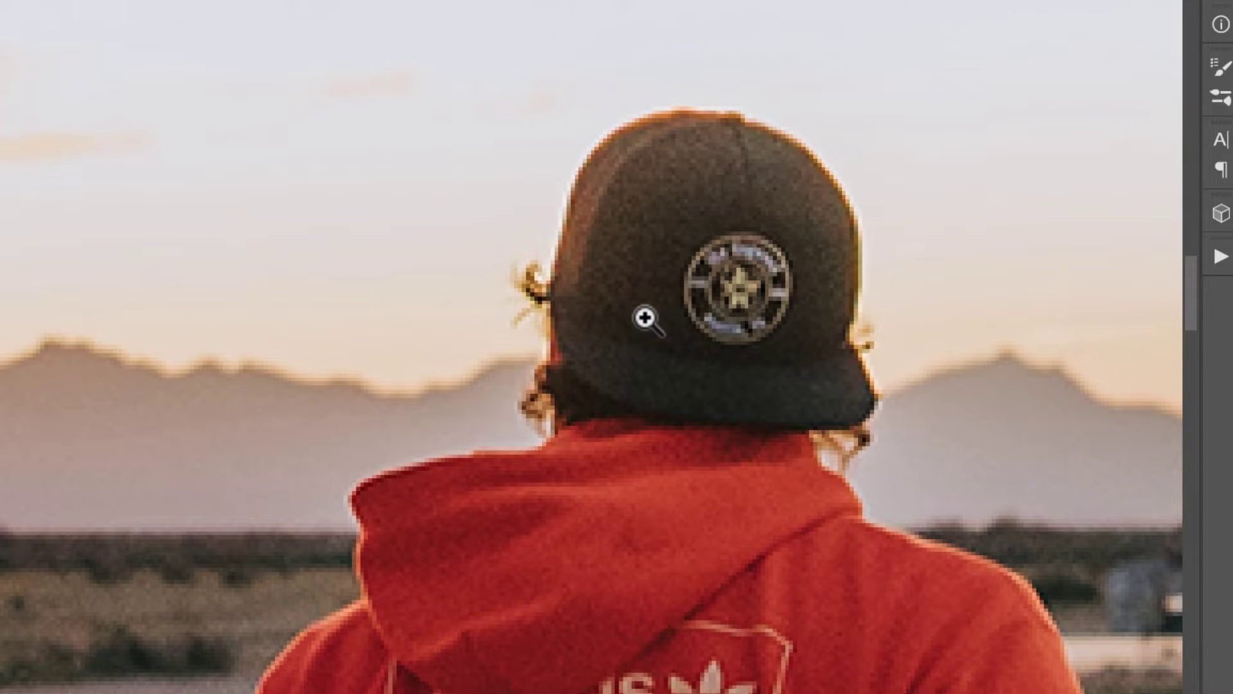
{"action": "left_click_drag", "start_coordinate": [635, 286], "coordinate": [592, 278]}
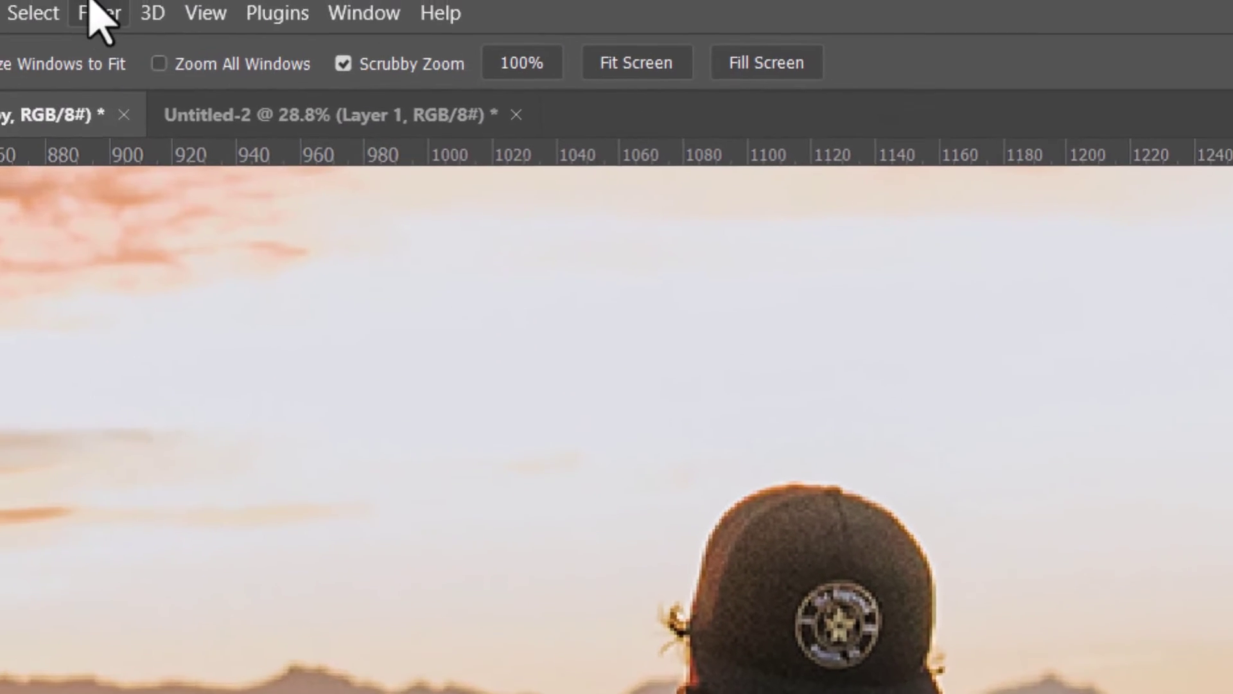
{"action": "left_click", "coordinate": [96, 13]}
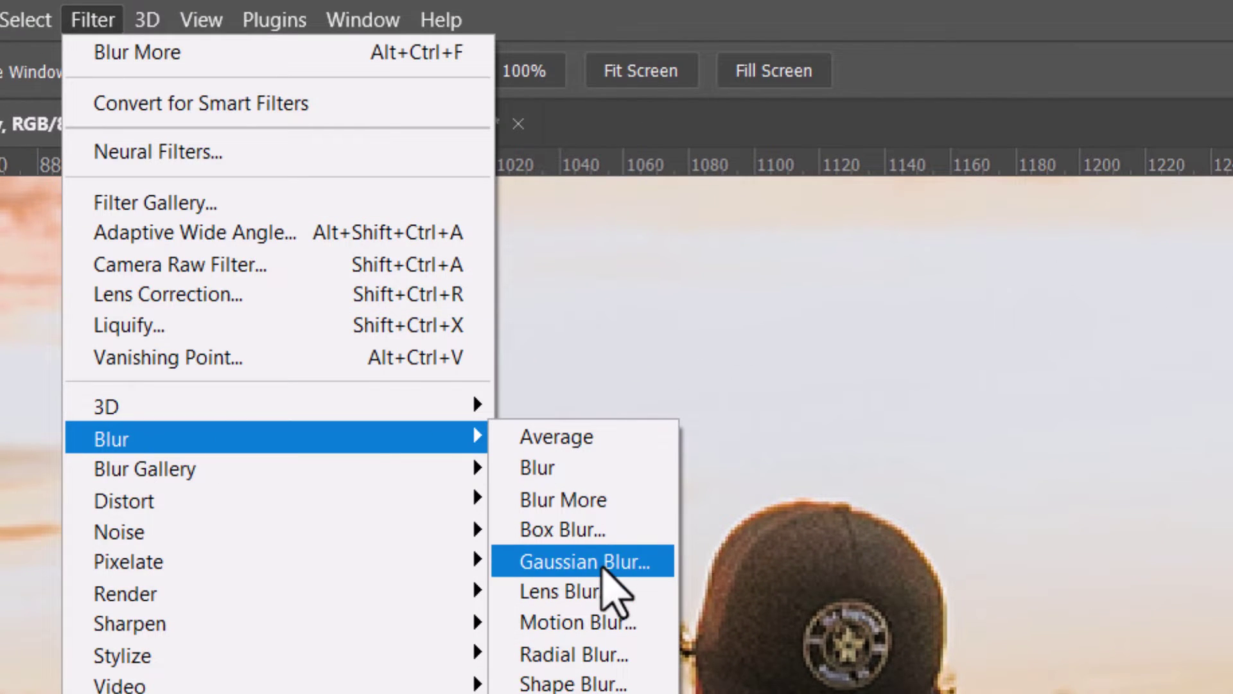
{"action": "left_click", "coordinate": [602, 558]}
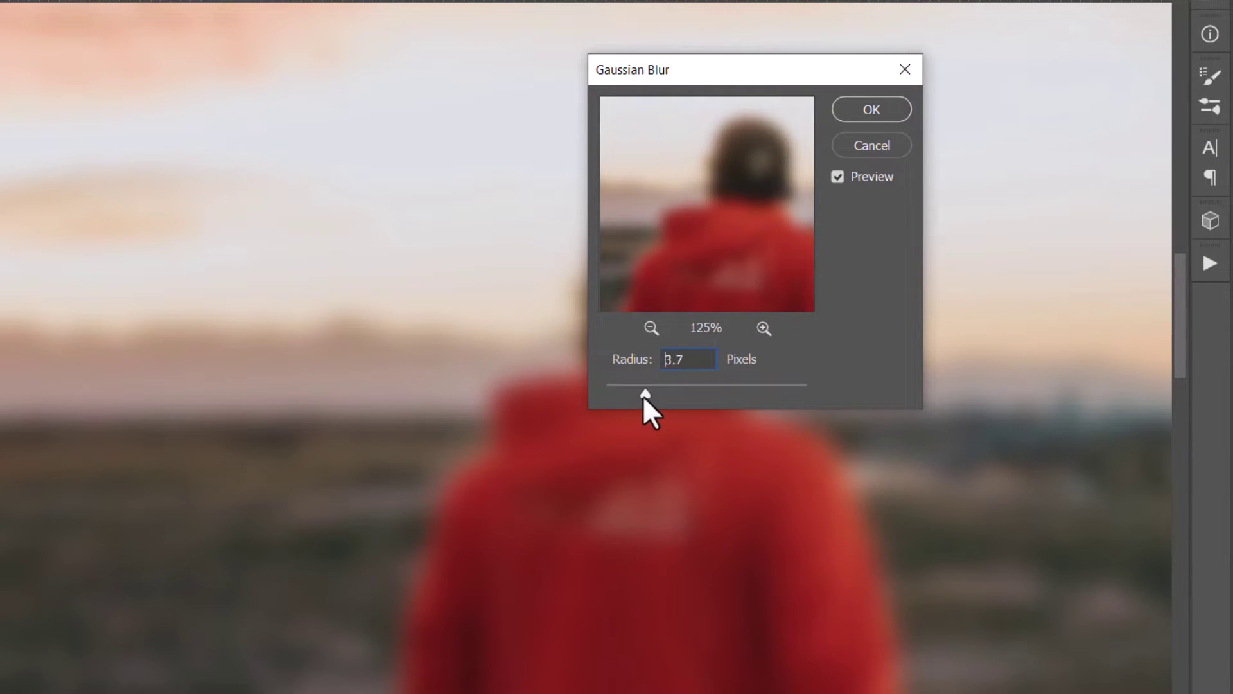
{"action": "left_click_drag", "start_coordinate": [642, 395], "coordinate": [623, 395]}
{"action": "left_click_drag", "start_coordinate": [710, 70], "coordinate": [1013, 24]}
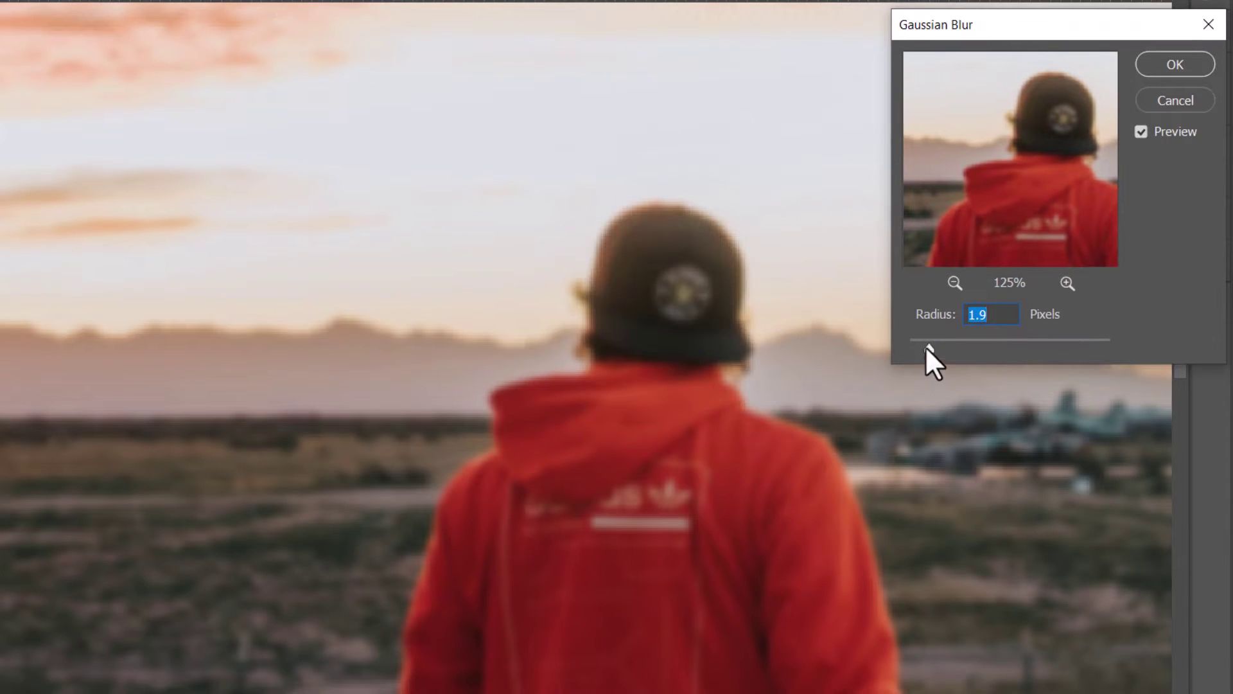
{"action": "mouse_move", "coordinate": [927, 349]}
{"action": "left_mouse_down"}
{"action": "mouse_move", "coordinate": [908, 348]}
{"action": "mouse_move", "coordinate": [1077, 348]}
{"action": "mouse_move", "coordinate": [934, 348]}
{"action": "left_mouse_up"}
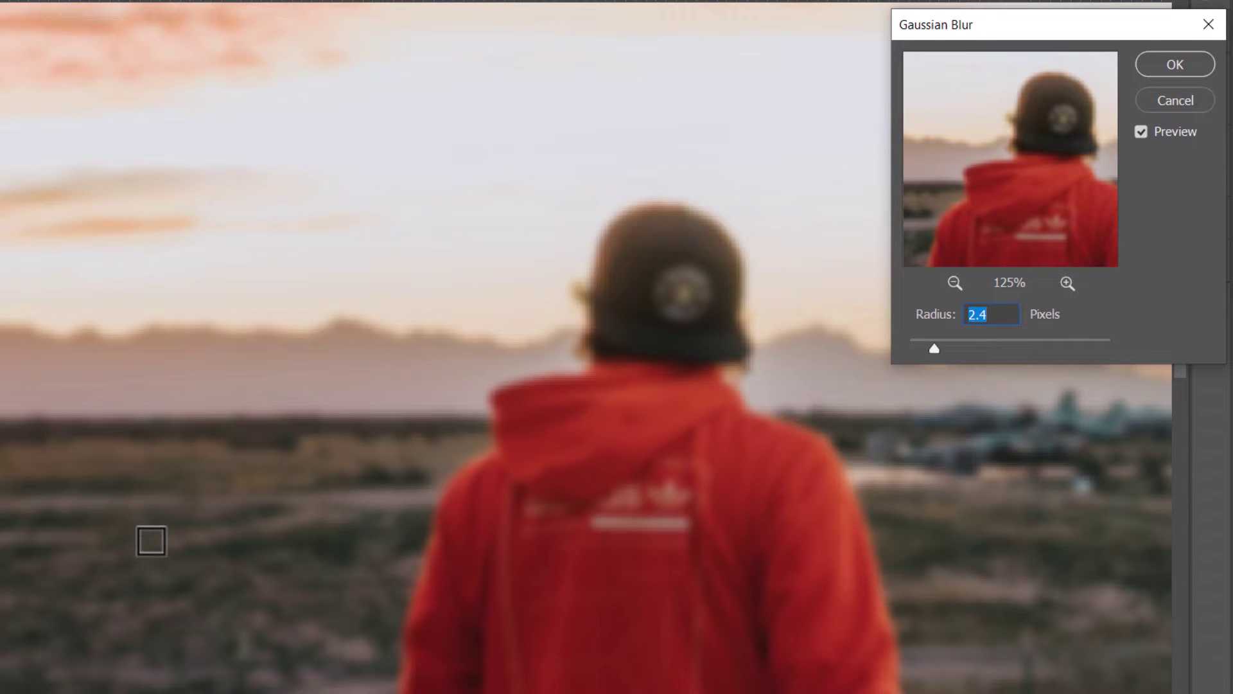
{"action": "left_click", "coordinate": [1178, 104]}
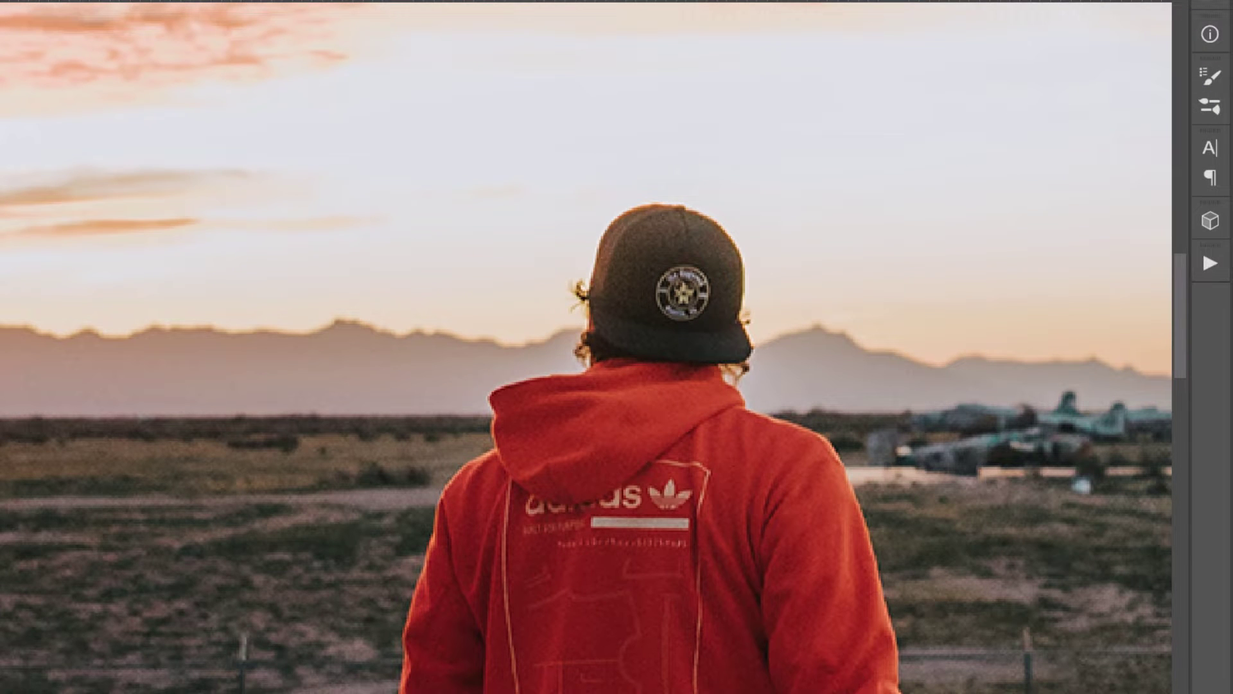
Step: Try a Gaussian Blur on a head-and-shoulders selection, then deselect and undo it
{"action": "left_click_drag", "start_coordinate": [510, 152], "coordinate": [847, 508]}
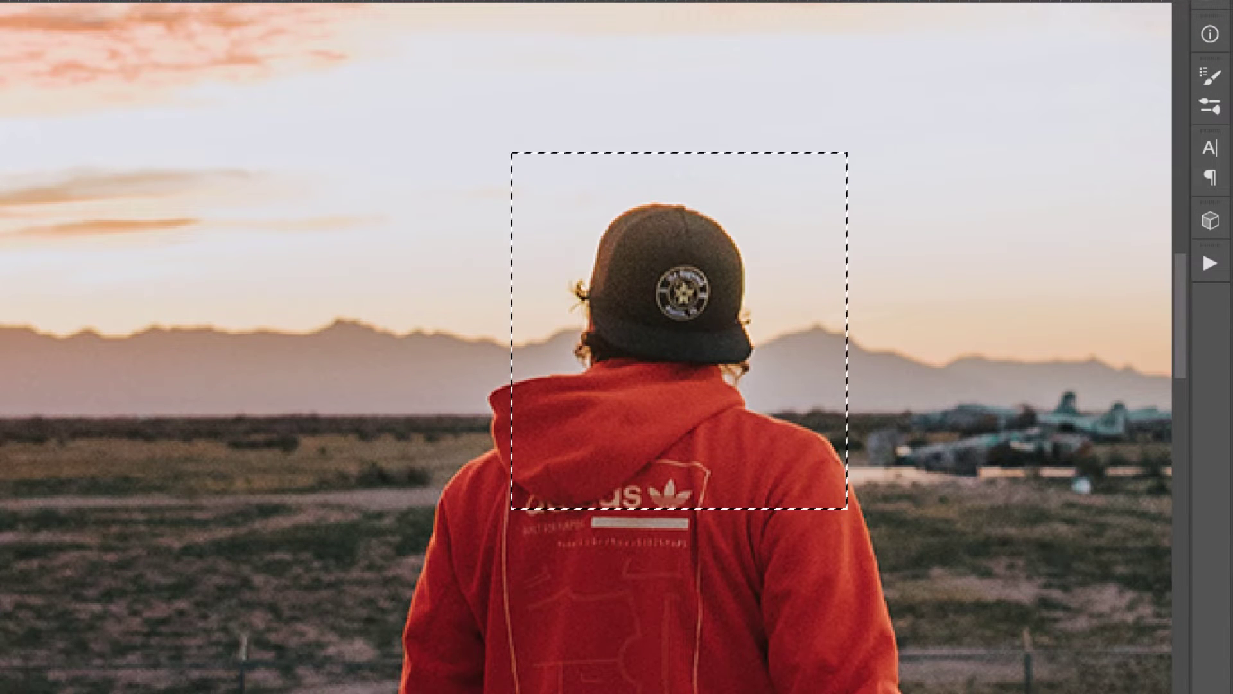
{"action": "key", "text": "alt+t"}
{"action": "mouse_move", "coordinate": [245, 165]}
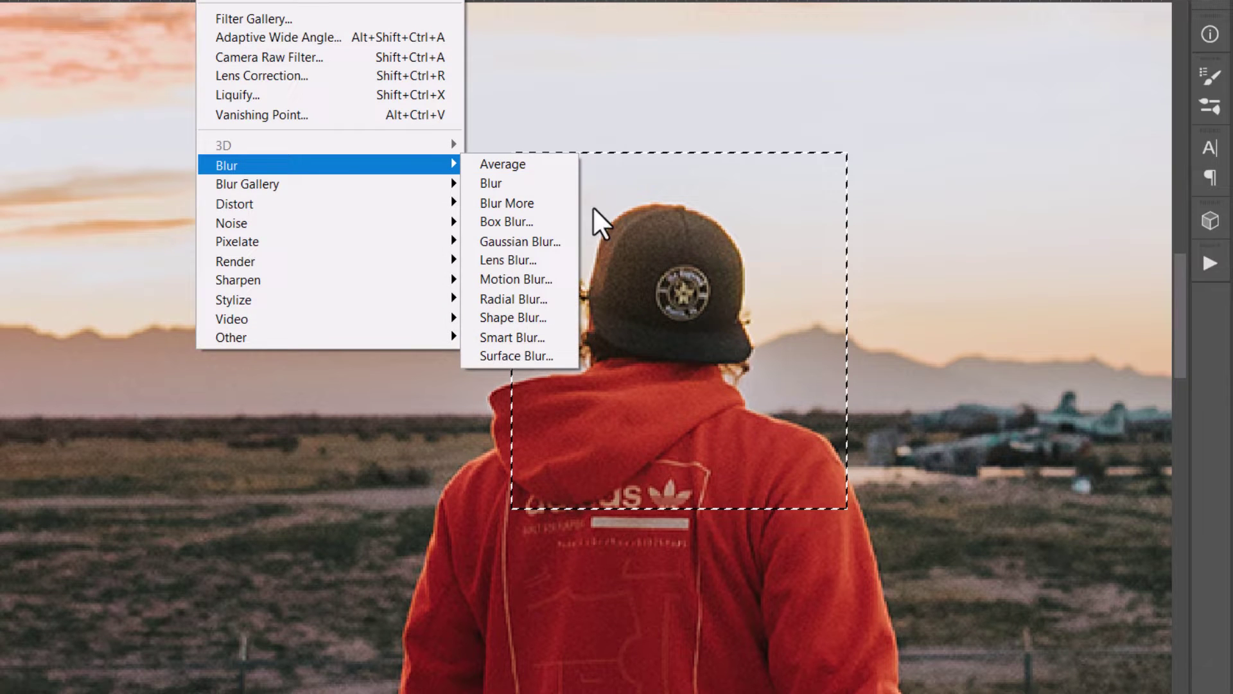
{"action": "left_click", "coordinate": [559, 239]}
{"action": "left_click", "coordinate": [1173, 64]}
{"action": "key", "text": "ctrl+d"}
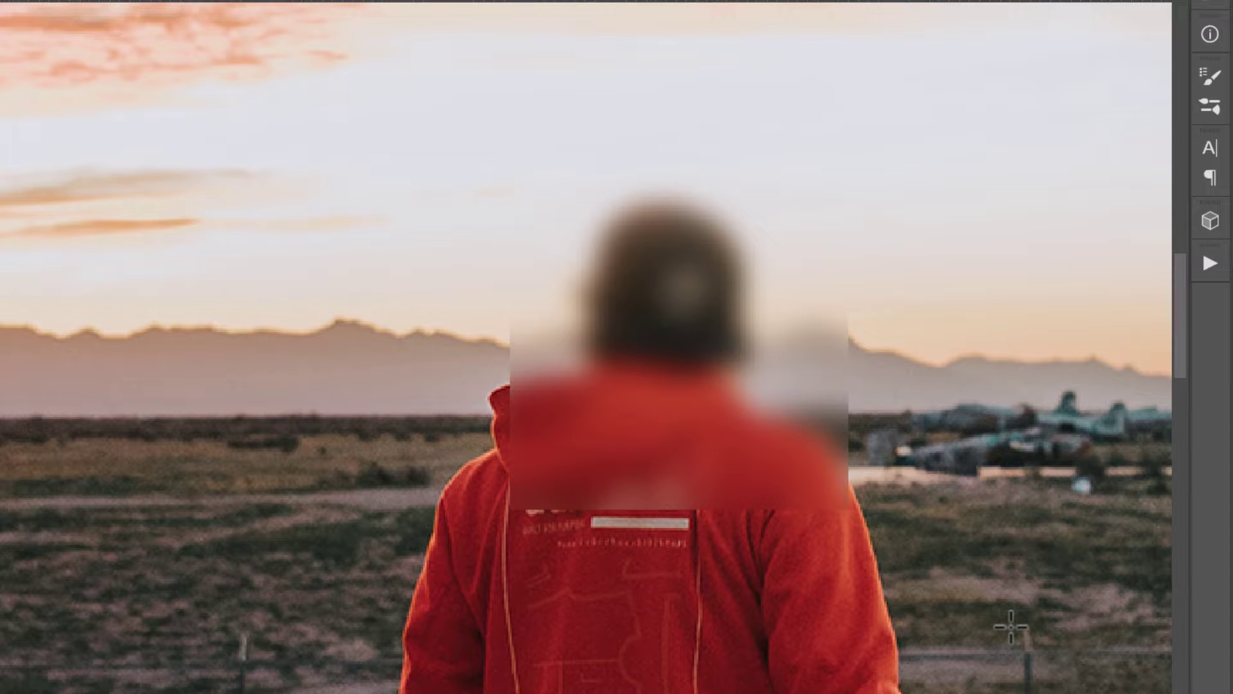
{"action": "key", "text": "ctrl+z"}
{"action": "key", "text": "ctrl+z"}
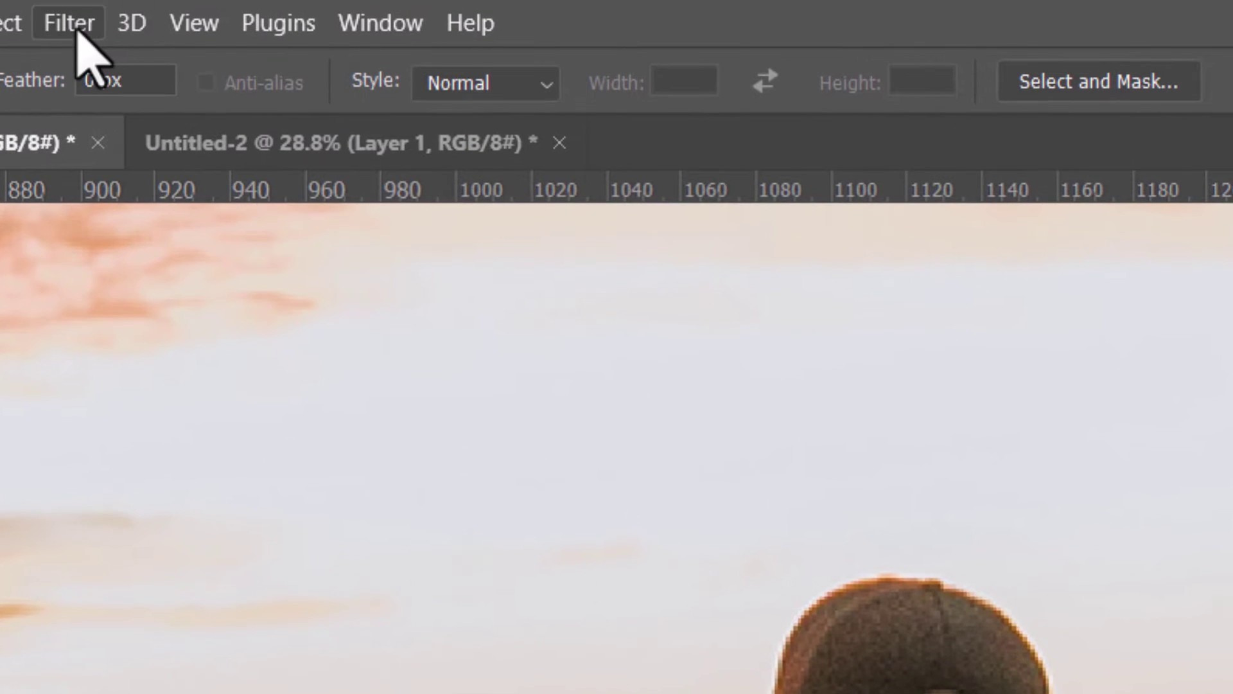
Step: Fill Layer 1 copy with its single average colour using Filter > Blur > Average
{"action": "left_click", "coordinate": [77, 29]}
{"action": "mouse_move", "coordinate": [222, 507]}
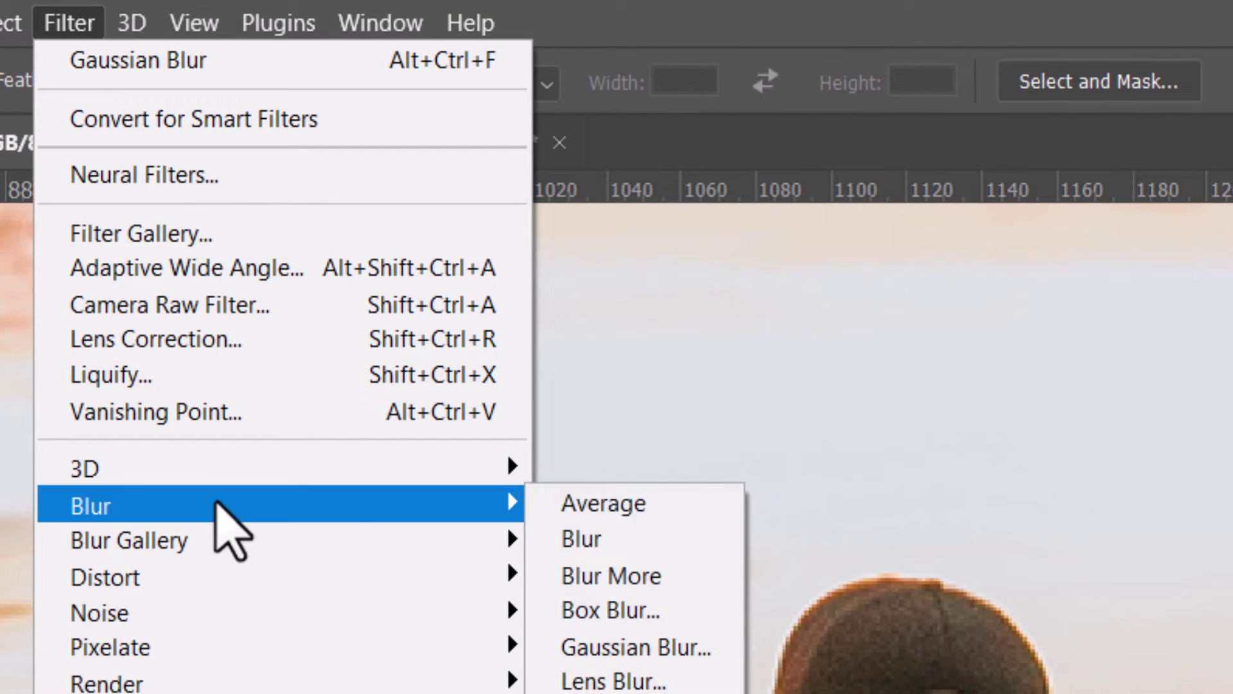
{"action": "left_click", "coordinate": [666, 510]}
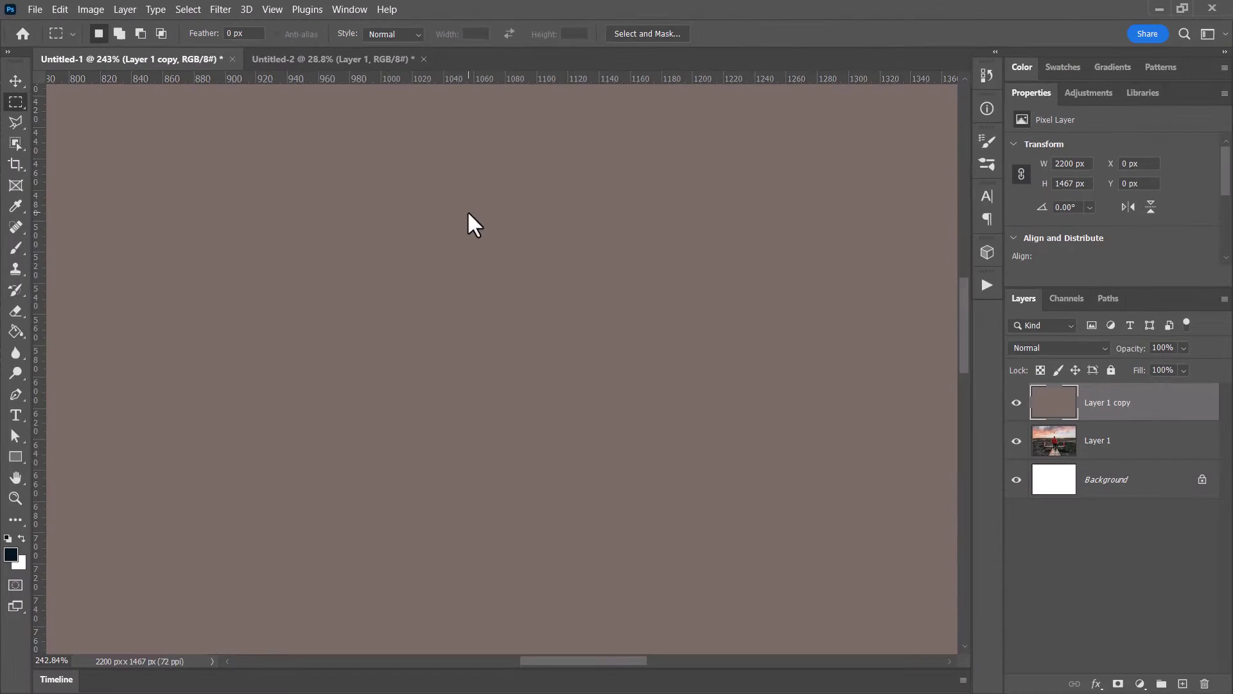
Step: Undo the flat fill and average a rectangle over the red hoodie into one colour
{"action": "key", "text": "ctrl+z"}
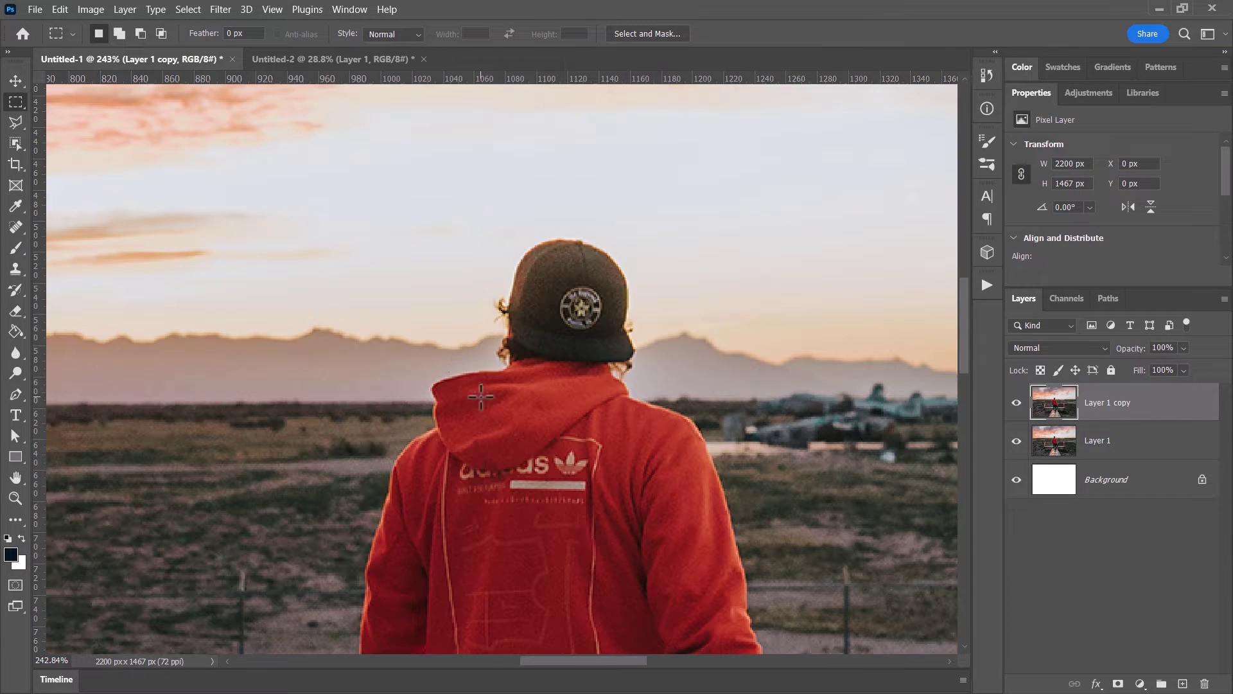
{"action": "left_click_drag", "start_coordinate": [442, 412], "coordinate": [685, 621]}
{"action": "left_click", "coordinate": [220, 9]}
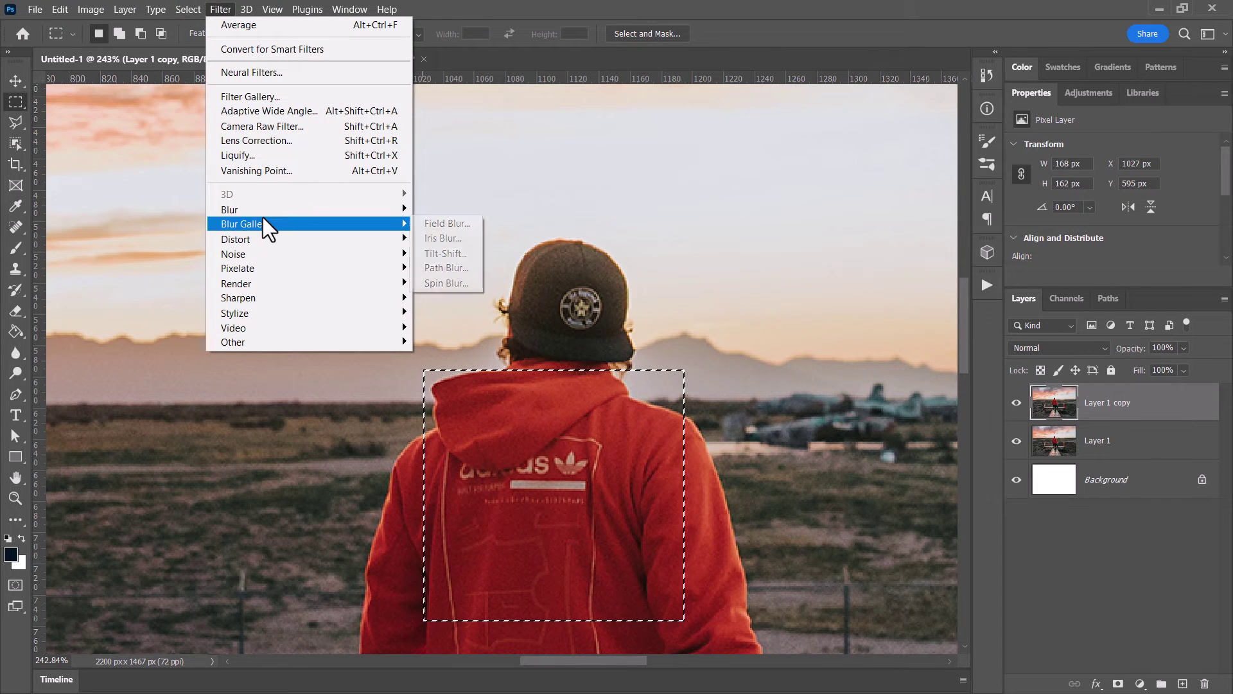
{"action": "mouse_move", "coordinate": [330, 210]}
{"action": "left_click", "coordinate": [443, 212]}
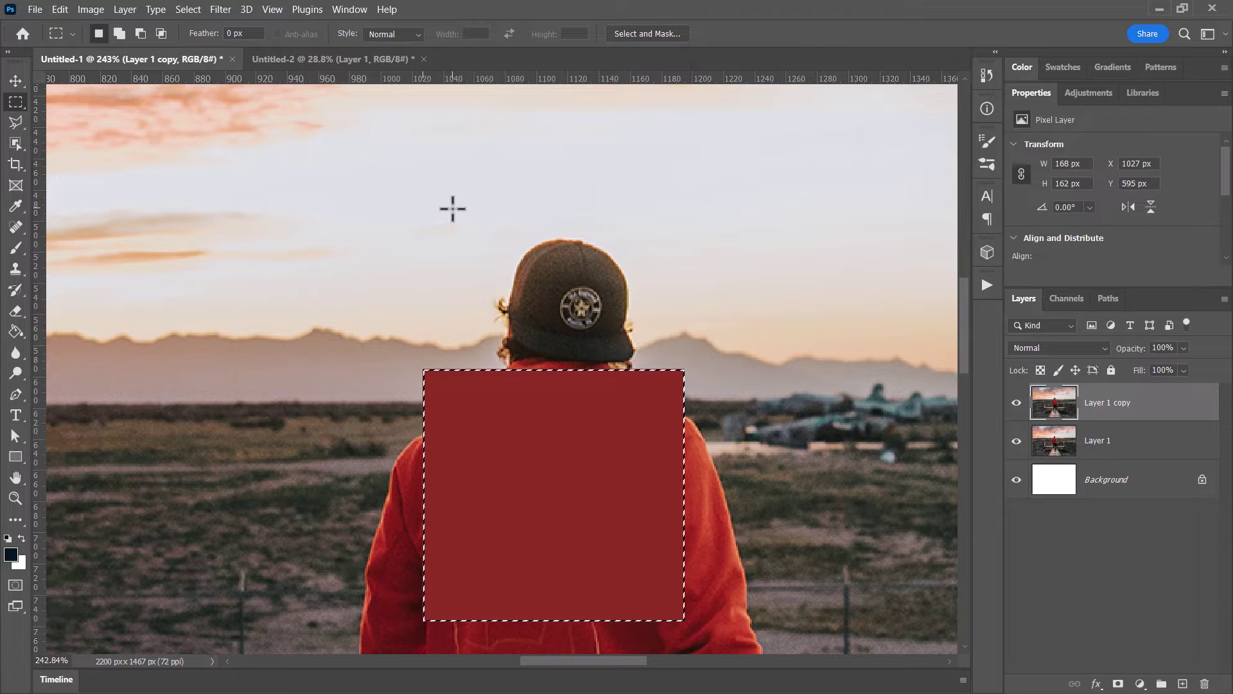
Step: Average a rectangle of sky left of the head into flat colour, then deselect
{"action": "left_click_drag", "start_coordinate": [294, 140], "coordinate": [458, 373]}
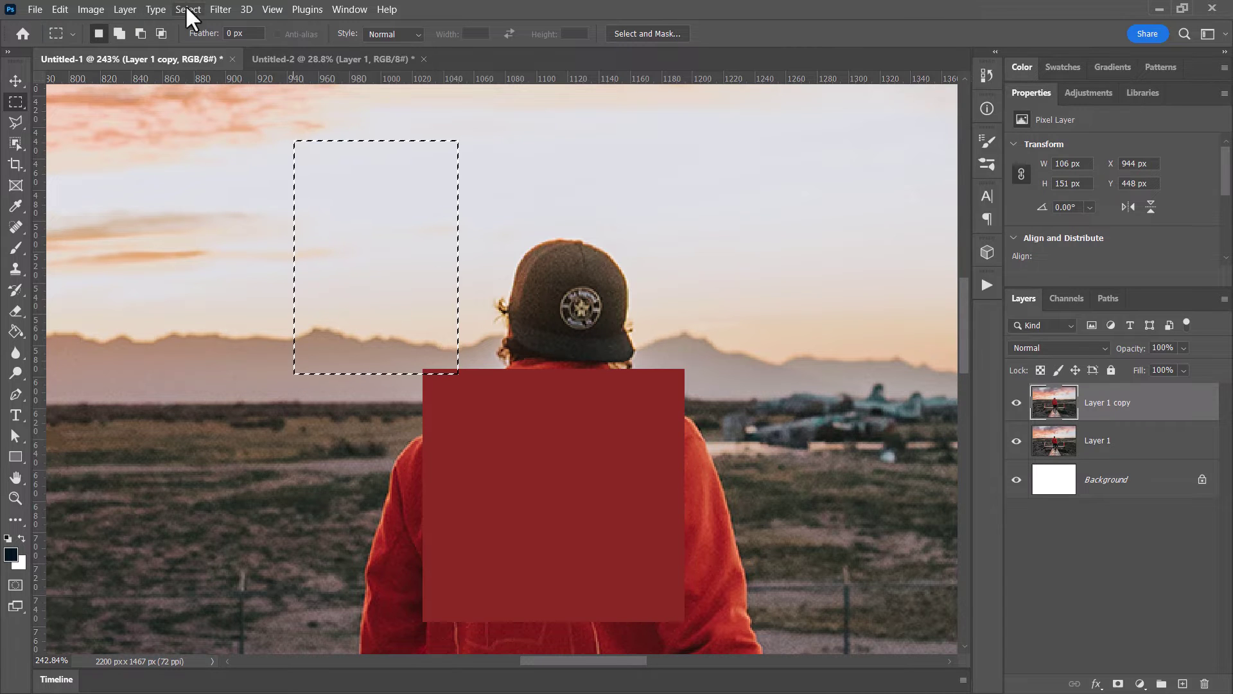
{"action": "left_click", "coordinate": [220, 9]}
{"action": "mouse_move", "coordinate": [250, 210]}
{"action": "left_click", "coordinate": [441, 209]}
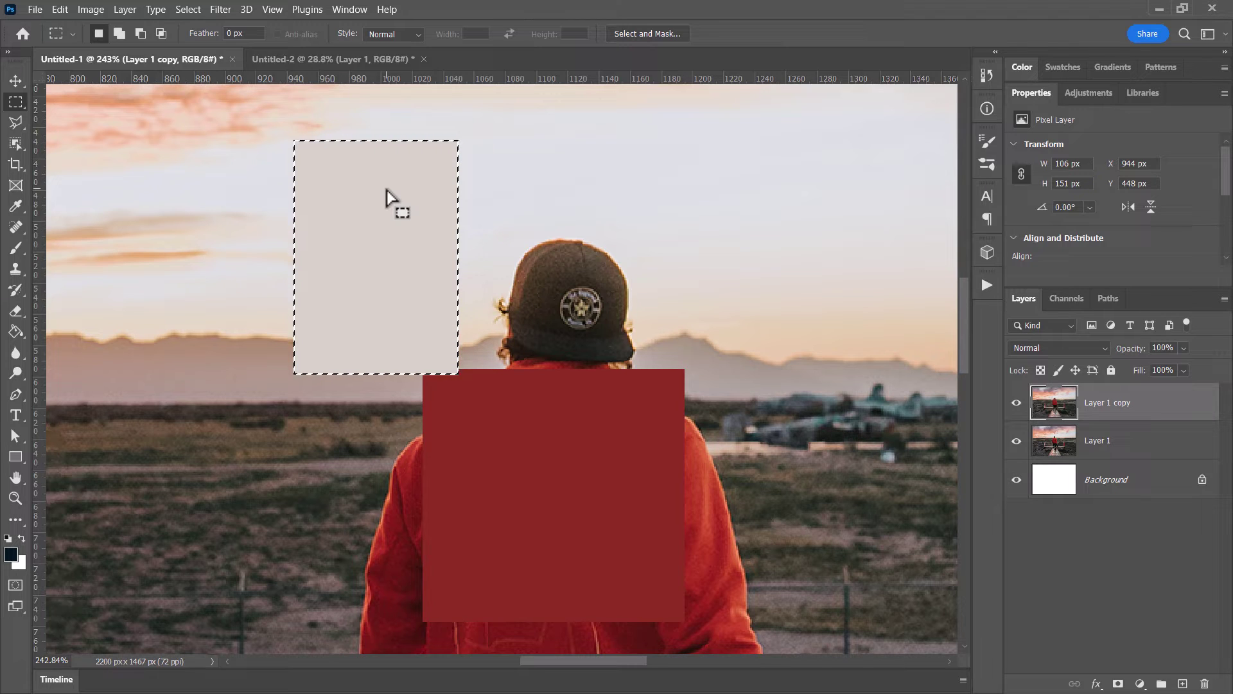
{"action": "left_click", "coordinate": [336, 133]}
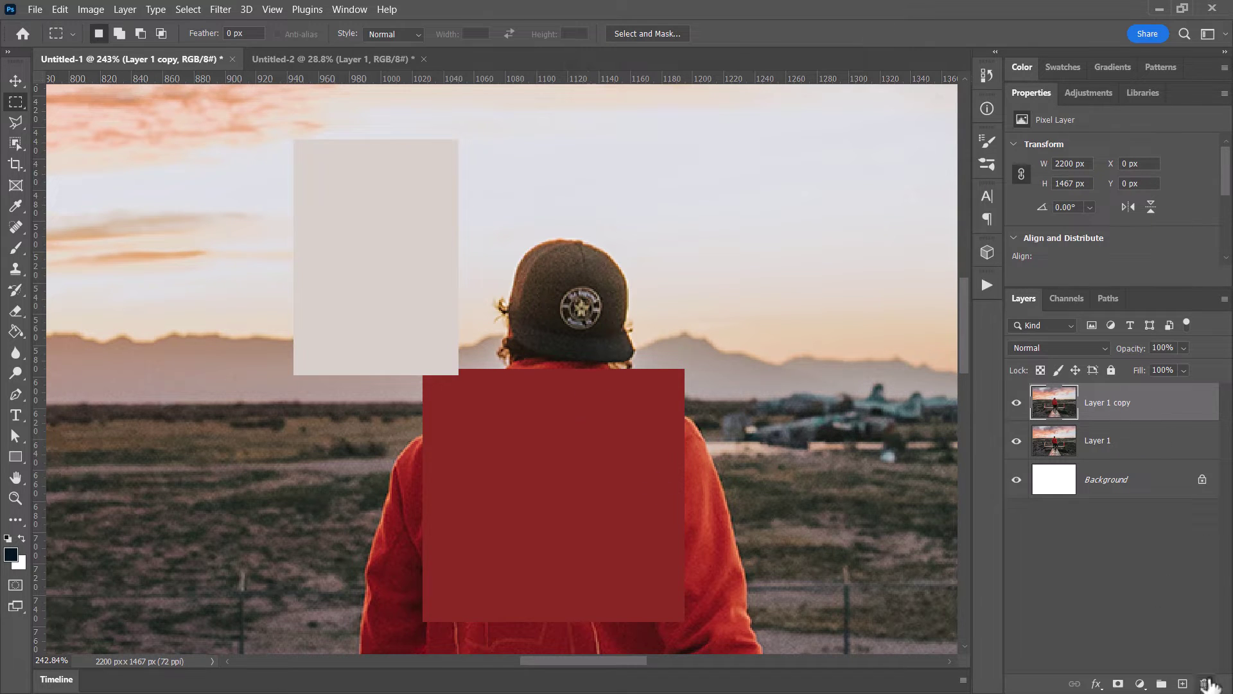
Step: Delete Layer 1 copy and duplicate Layer 1 into a fresh copy
{"action": "left_click", "coordinate": [1206, 684]}
{"action": "left_click", "coordinate": [577, 277]}
{"action": "left_click_drag", "start_coordinate": [1173, 403], "coordinate": [1167, 595]}
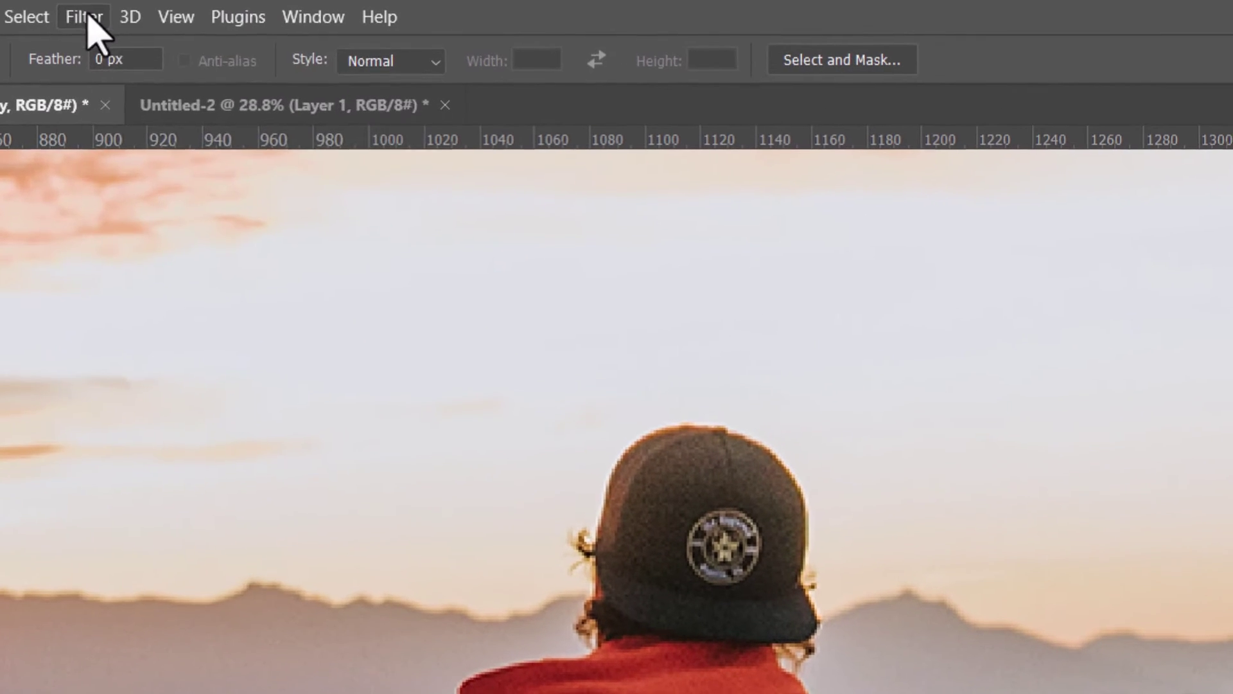
{"action": "left_click", "coordinate": [221, 11]}
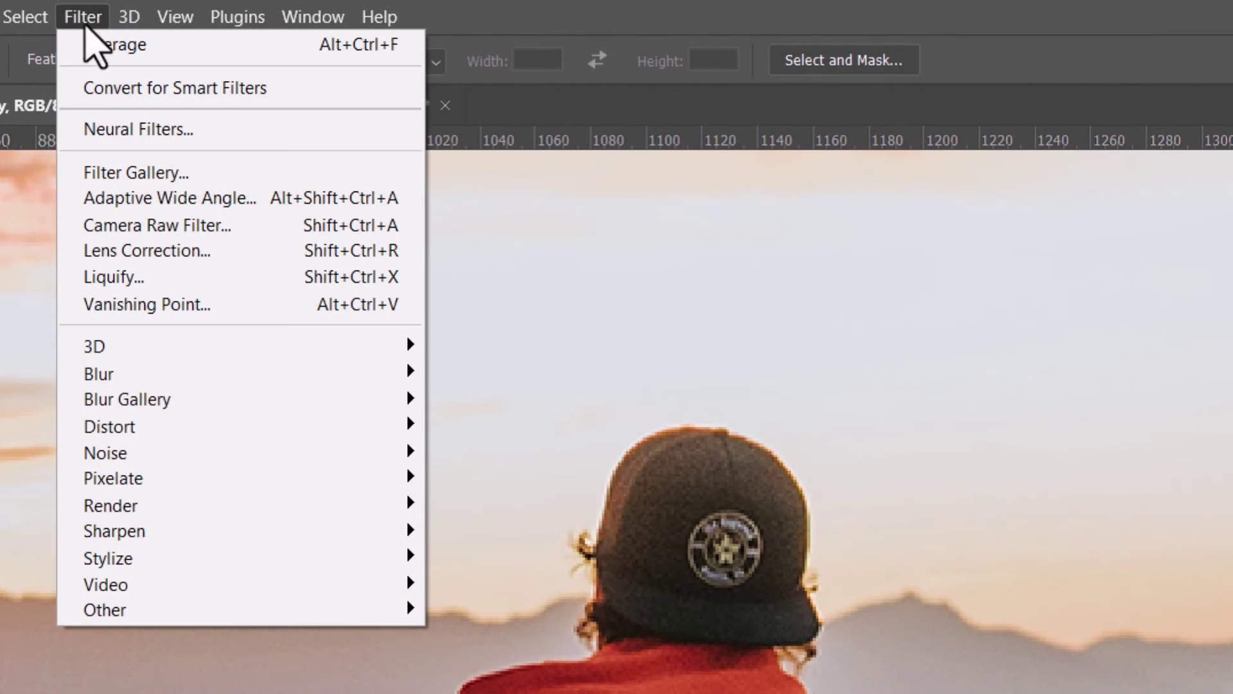
{"action": "mouse_move", "coordinate": [152, 386]}
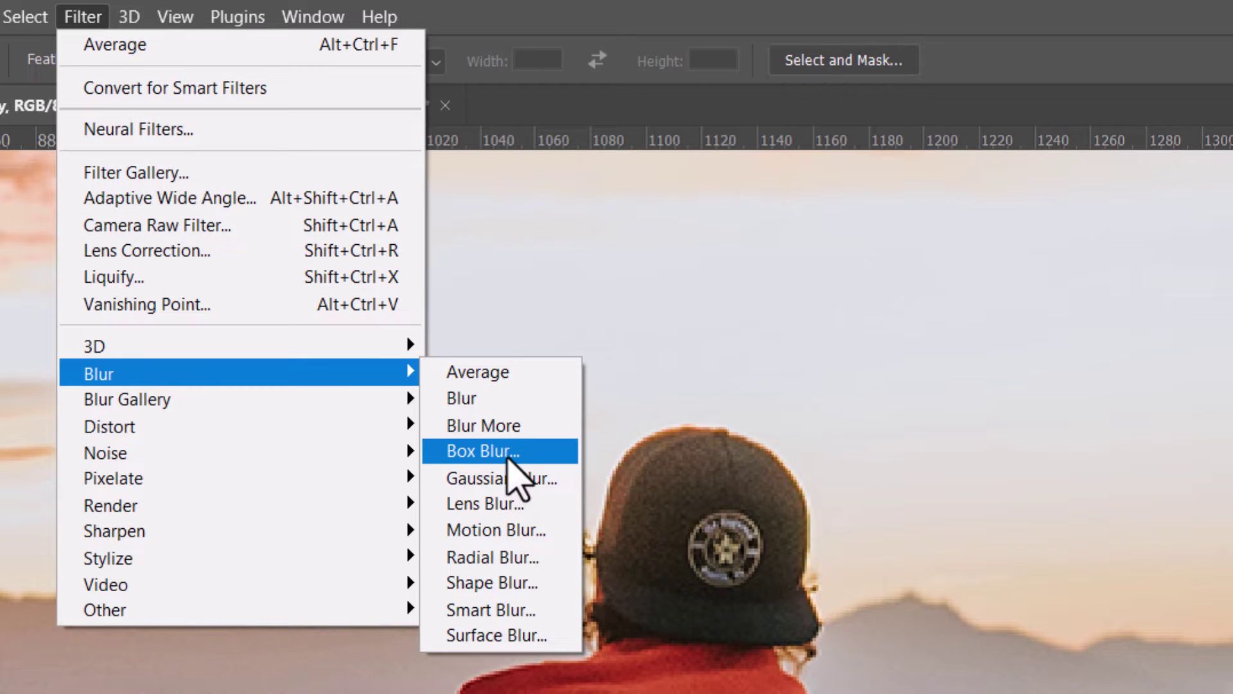
{"action": "left_click", "coordinate": [507, 457]}
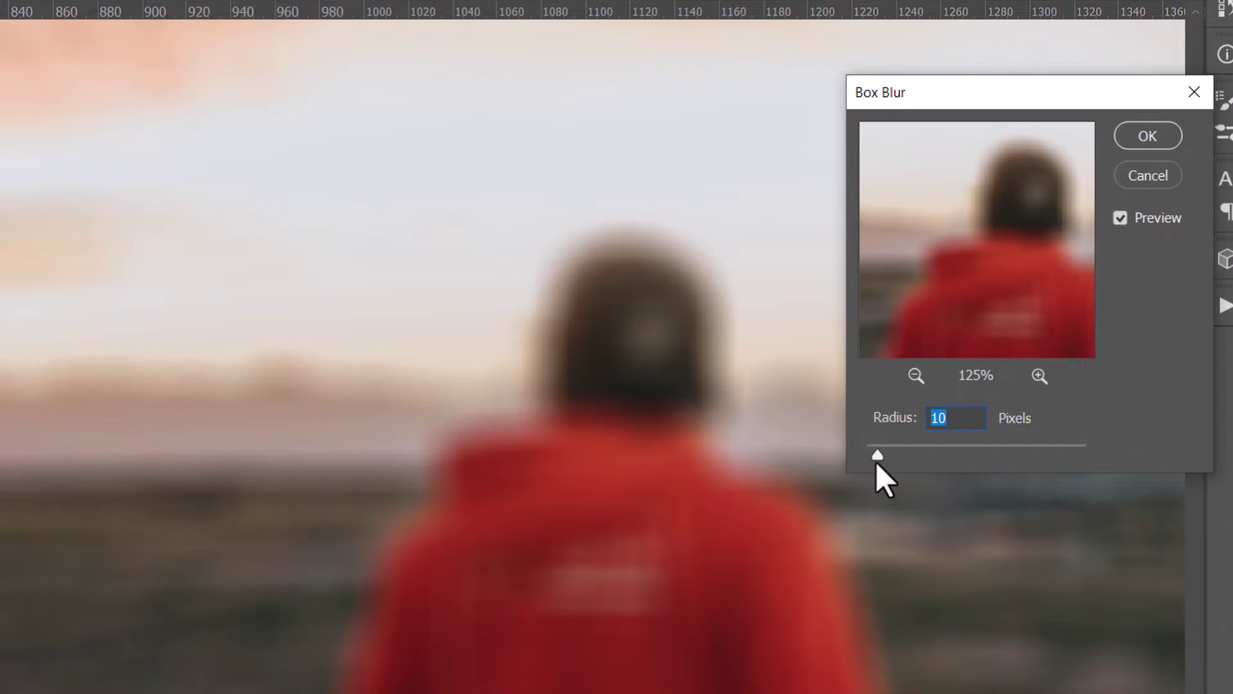
{"action": "mouse_move", "coordinate": [876, 461]}
{"action": "left_mouse_down"}
{"action": "mouse_move", "coordinate": [907, 449]}
{"action": "mouse_move", "coordinate": [880, 448]}
{"action": "mouse_move", "coordinate": [881, 460]}
{"action": "left_mouse_up"}
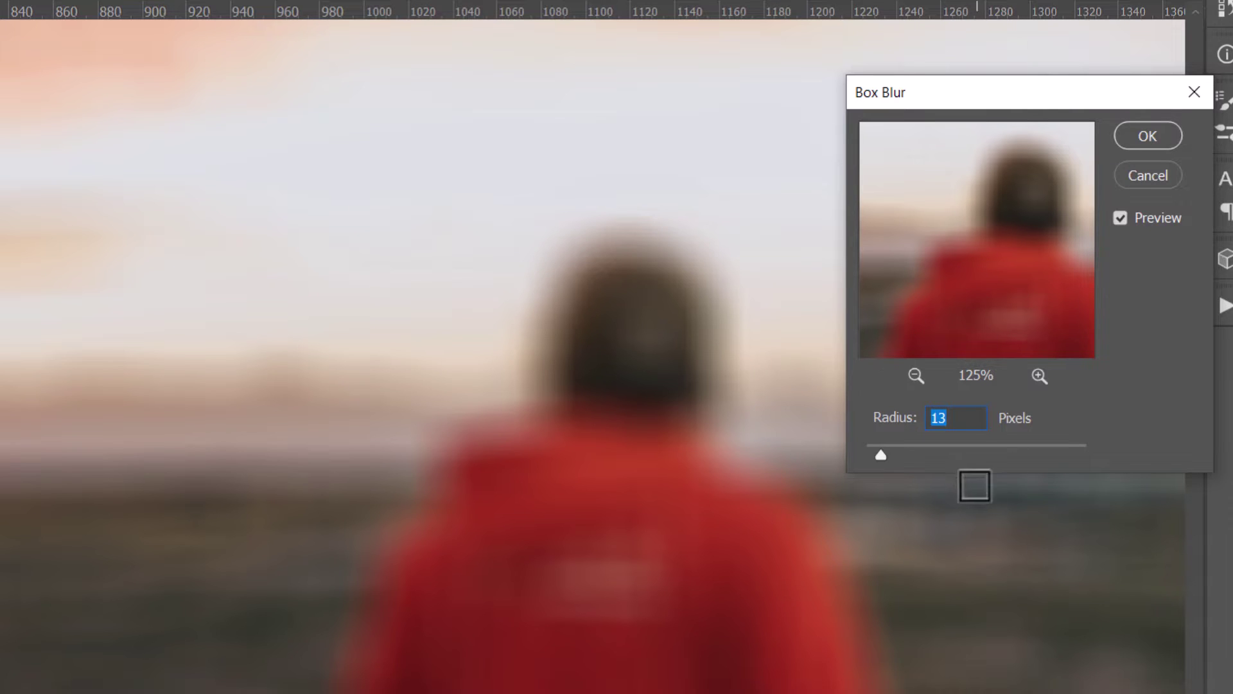
{"action": "left_click", "coordinate": [1156, 184]}
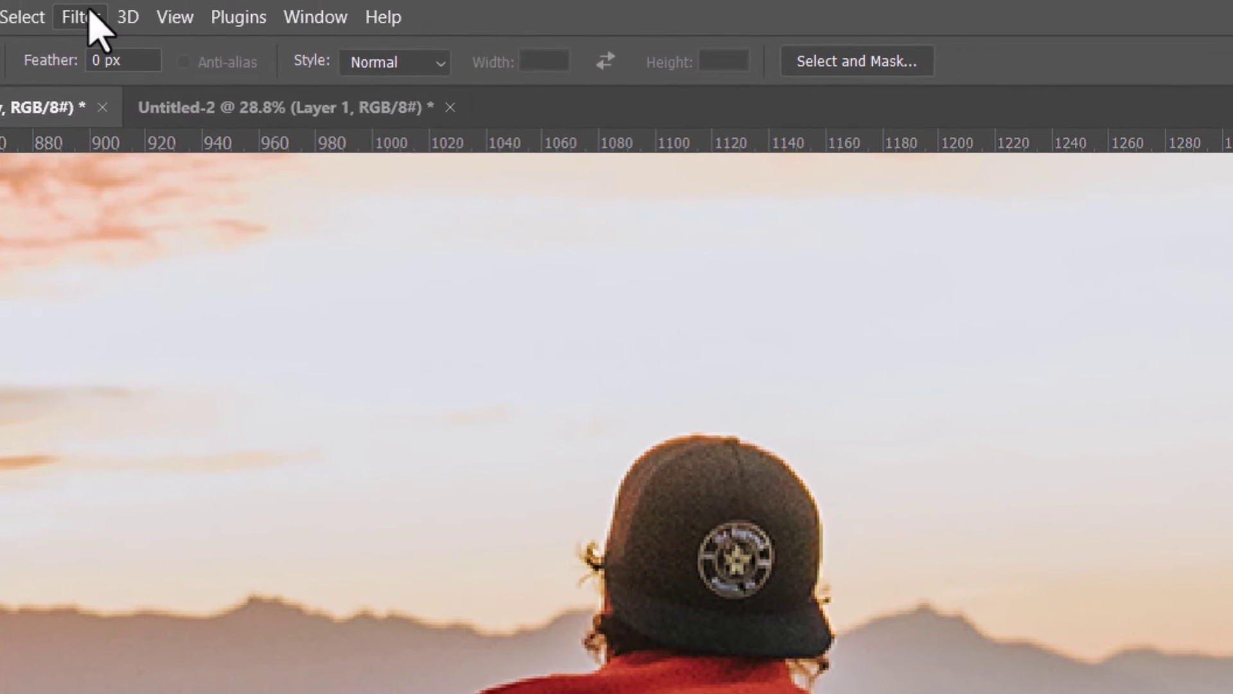
{"action": "left_click", "coordinate": [89, 15]}
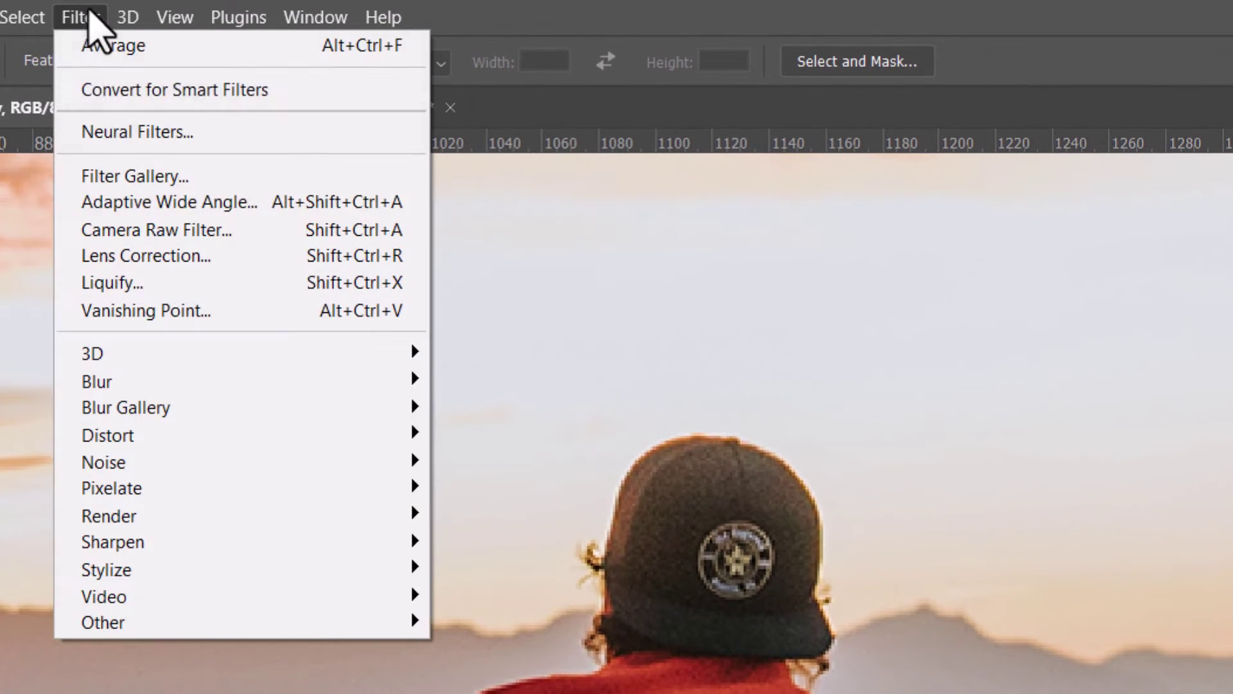
{"action": "mouse_move", "coordinate": [166, 388]}
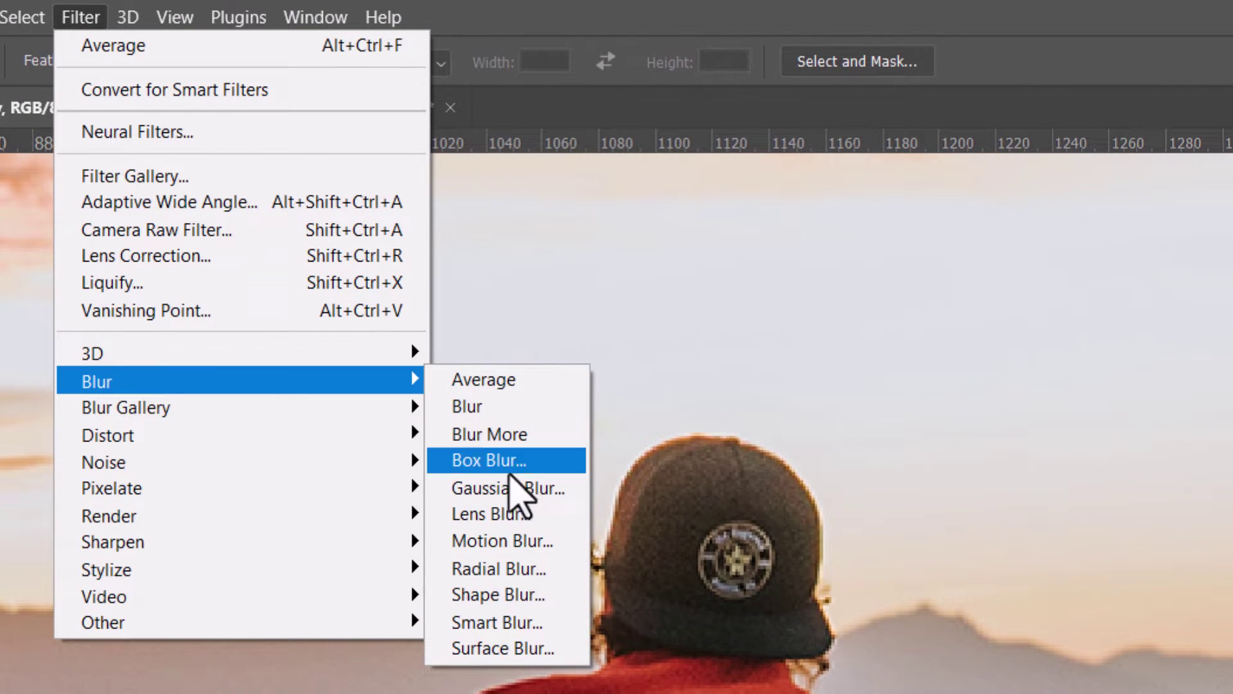
{"action": "left_click", "coordinate": [519, 514]}
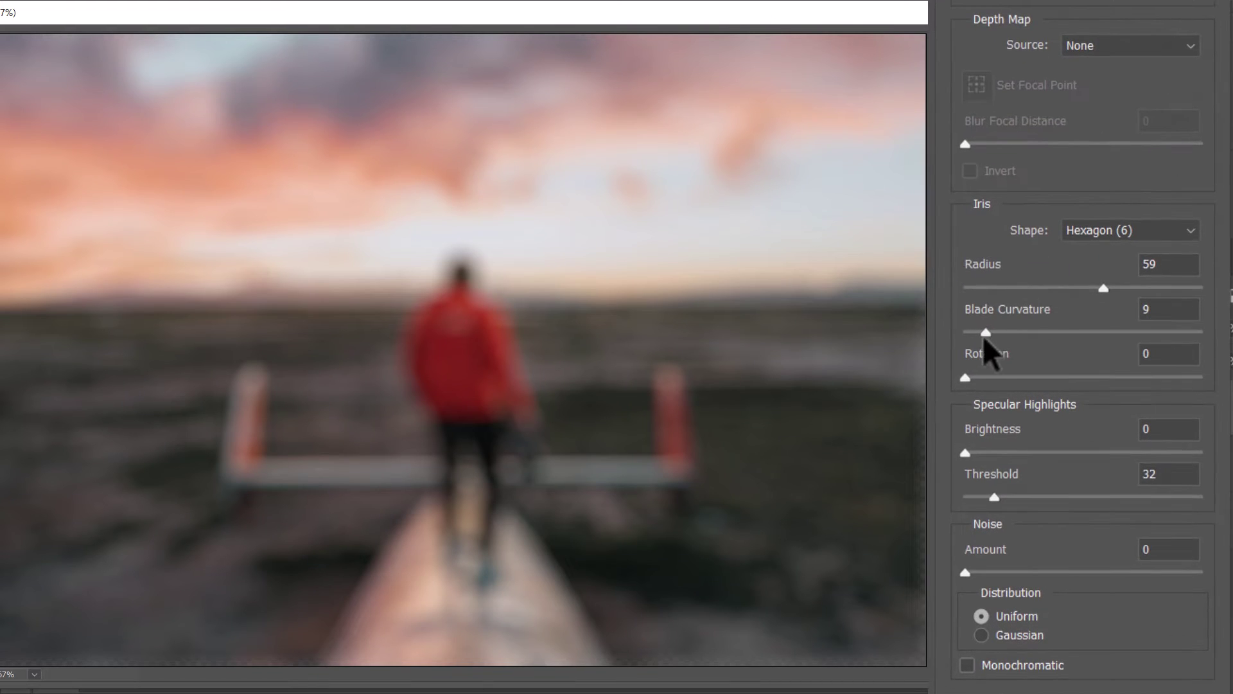
{"action": "left_click_drag", "start_coordinate": [984, 334], "coordinate": [993, 332]}
{"action": "left_click_drag", "start_coordinate": [966, 378], "coordinate": [993, 379]}
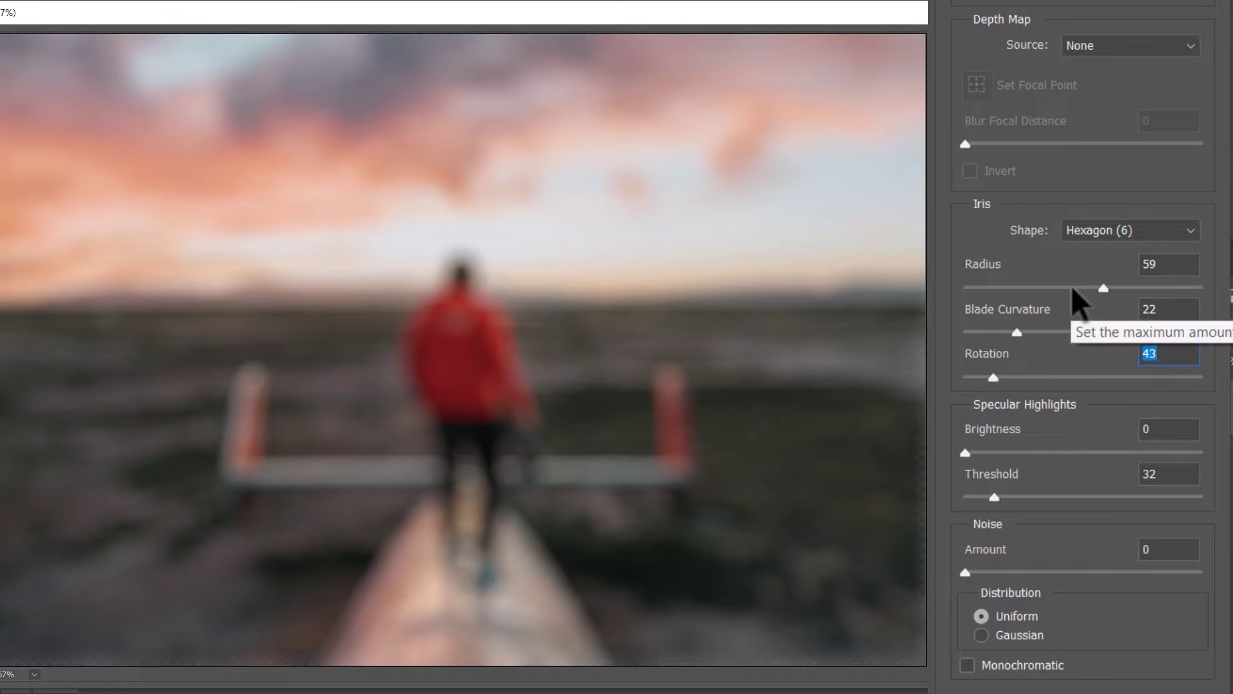
{"action": "left_click_drag", "start_coordinate": [1102, 289], "coordinate": [1043, 298]}
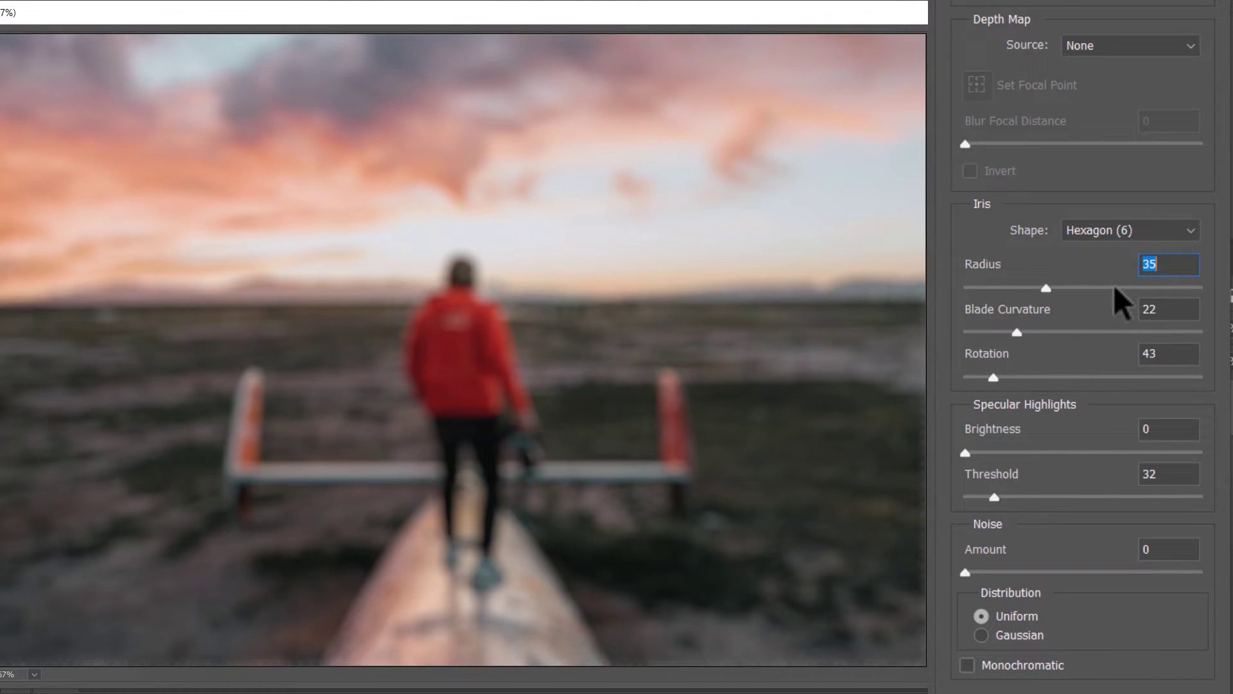
{"action": "left_click", "coordinate": [1058, 451]}
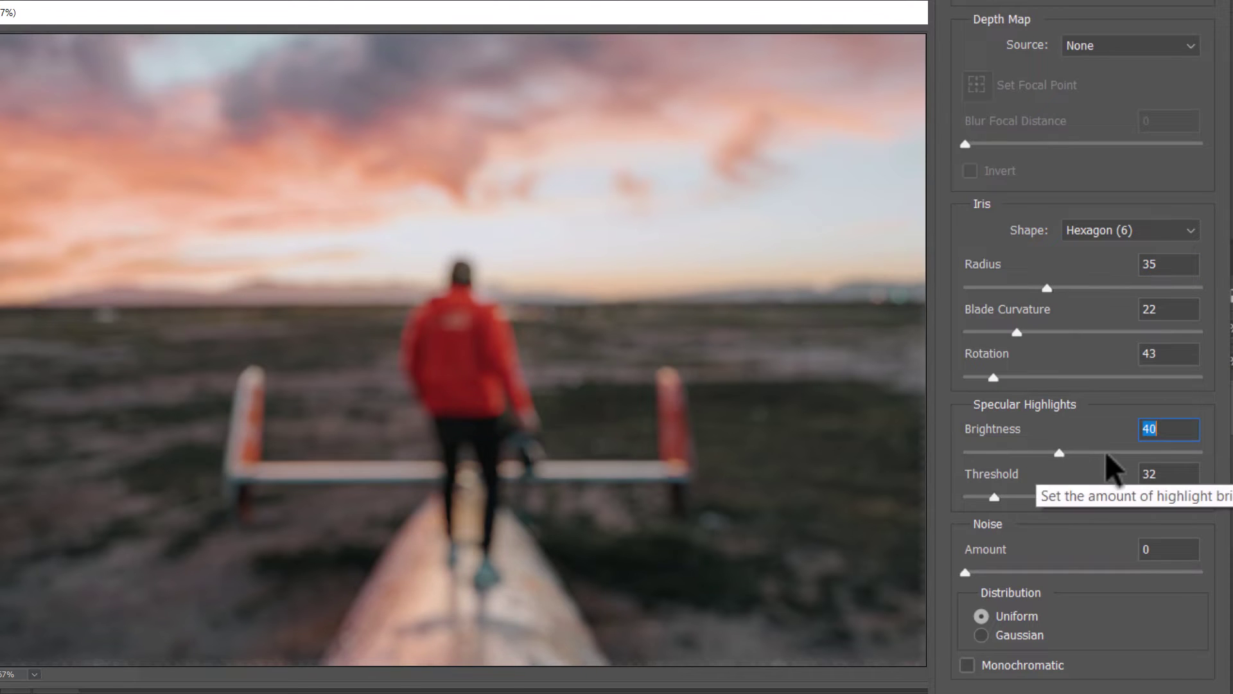
{"action": "left_click", "coordinate": [1135, 451]}
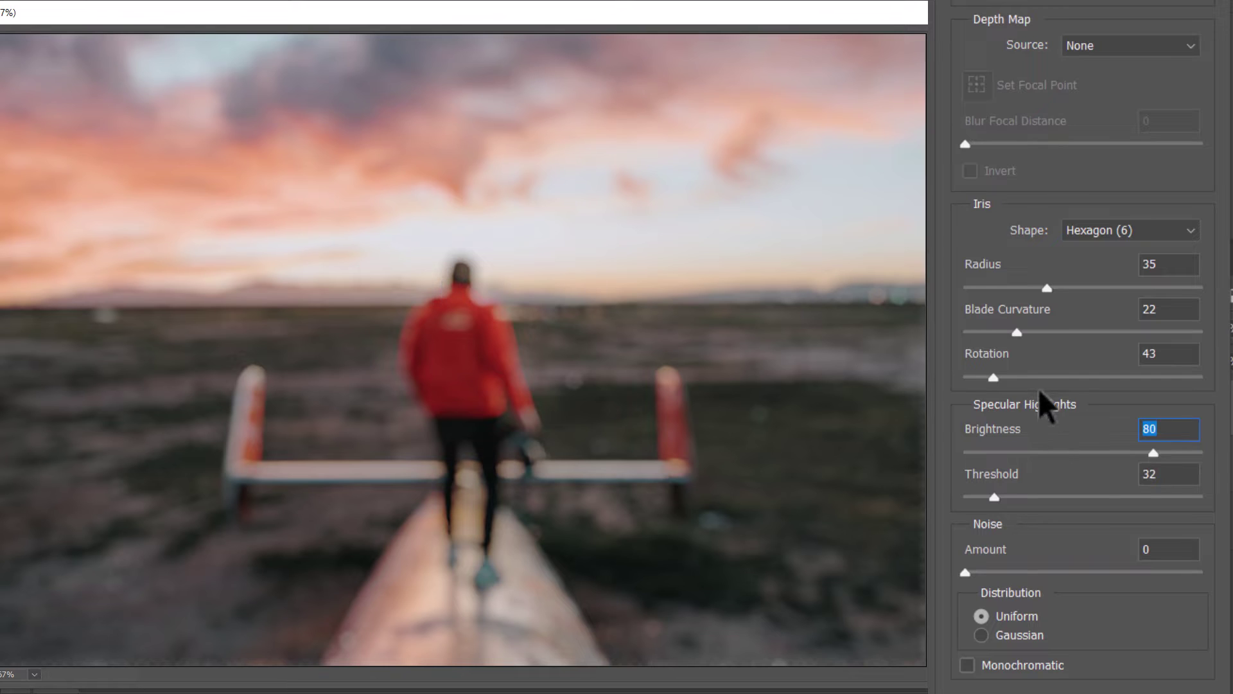
{"action": "left_click", "coordinate": [1018, 634]}
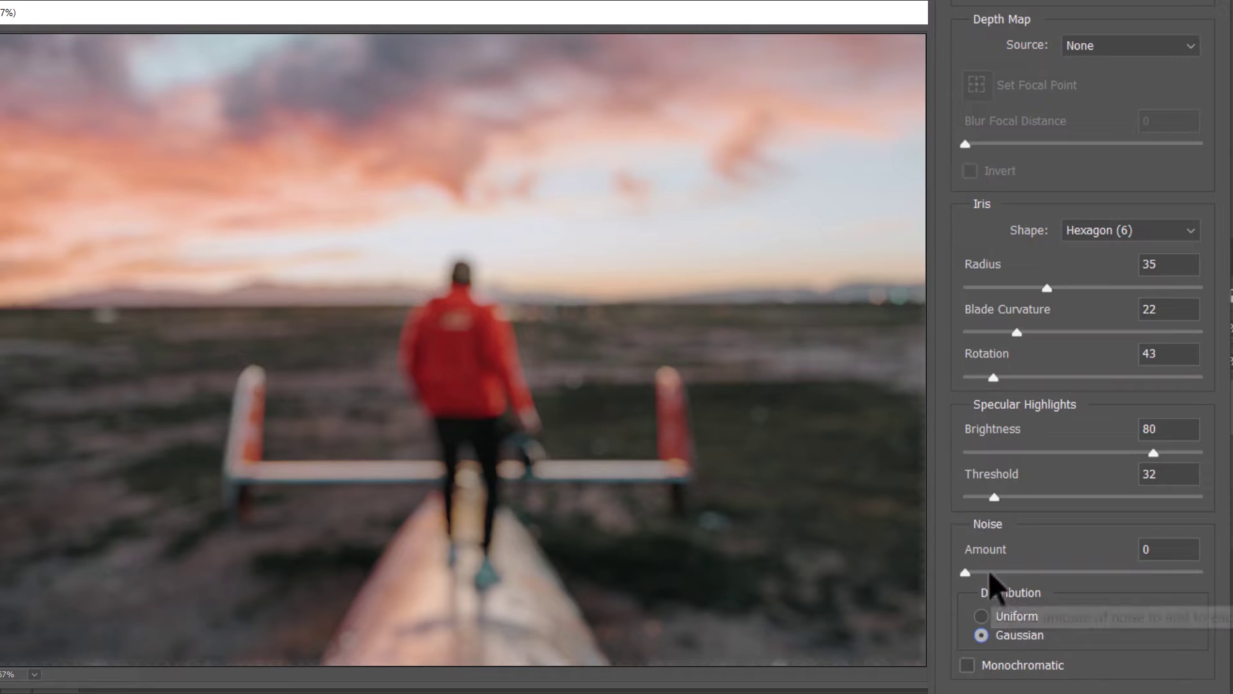
{"action": "left_click_drag", "start_coordinate": [1021, 570], "coordinate": [1005, 570]}
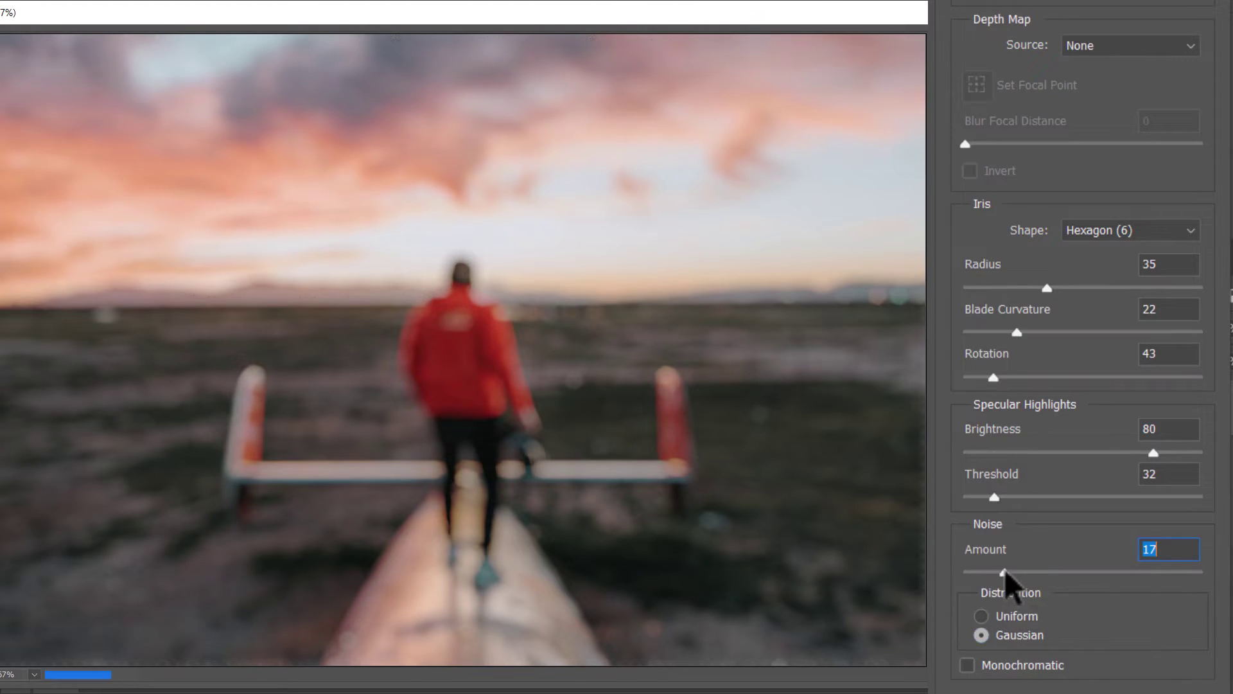
{"action": "left_click", "coordinate": [972, 572]}
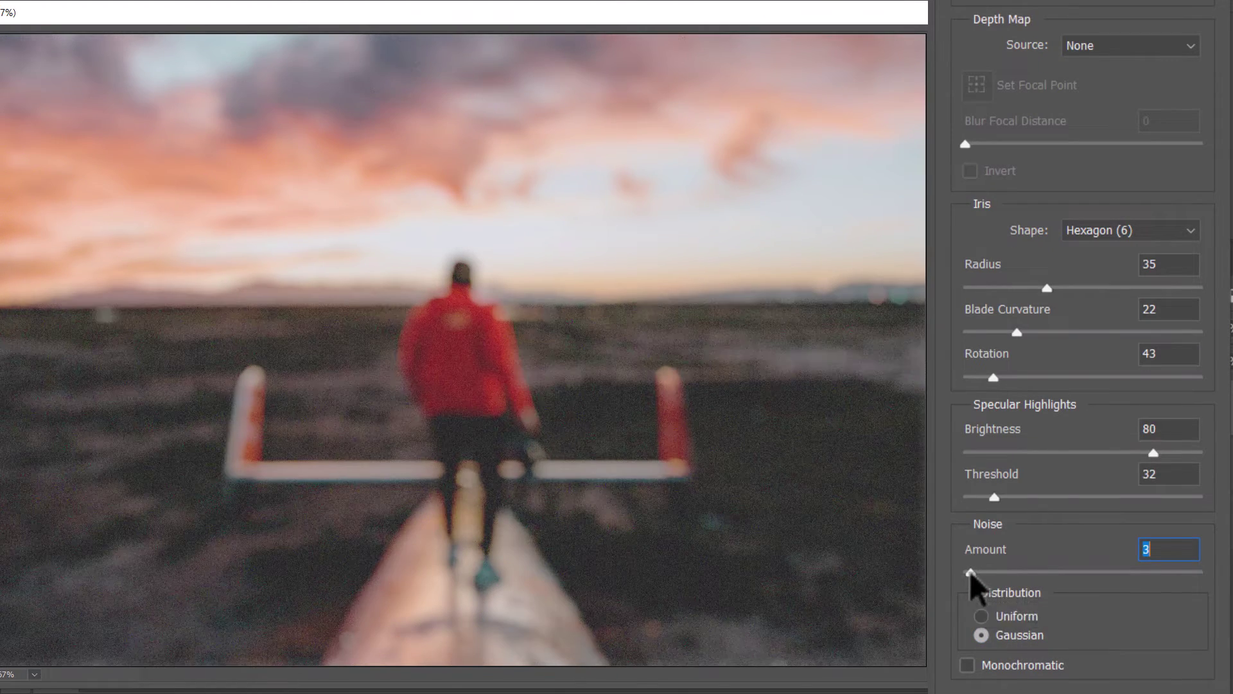
{"action": "left_click", "coordinate": [967, 572]}
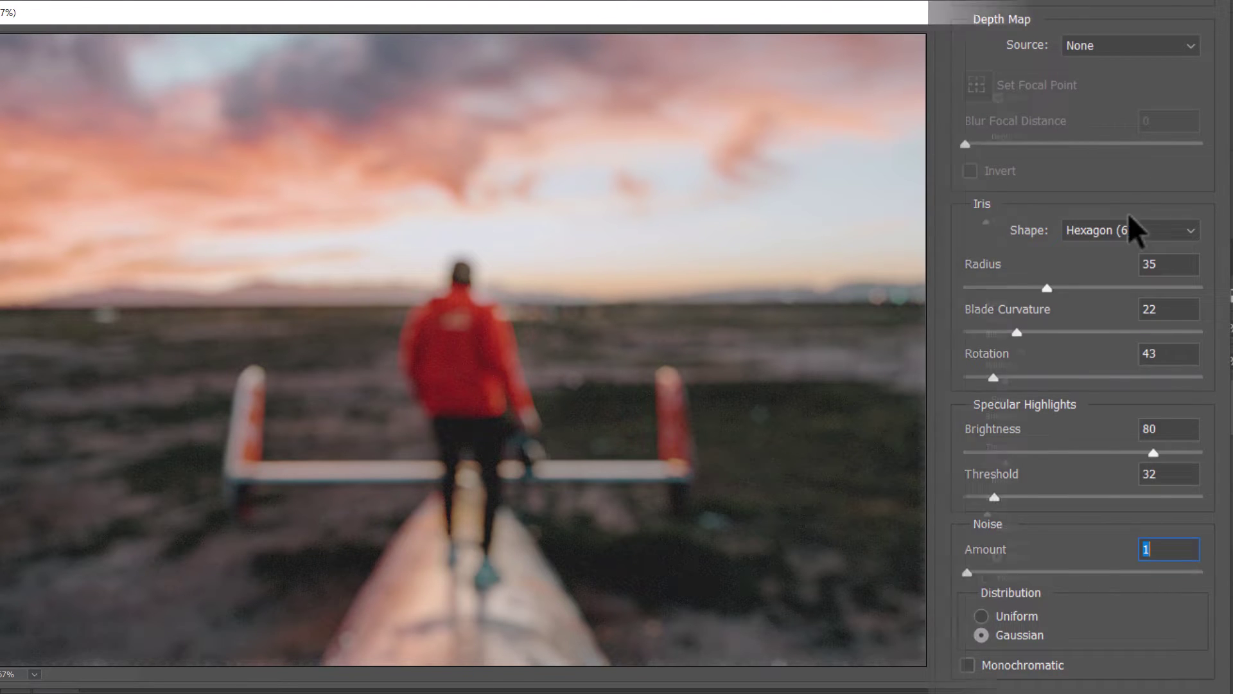
{"action": "left_click", "coordinate": [1059, 47]}
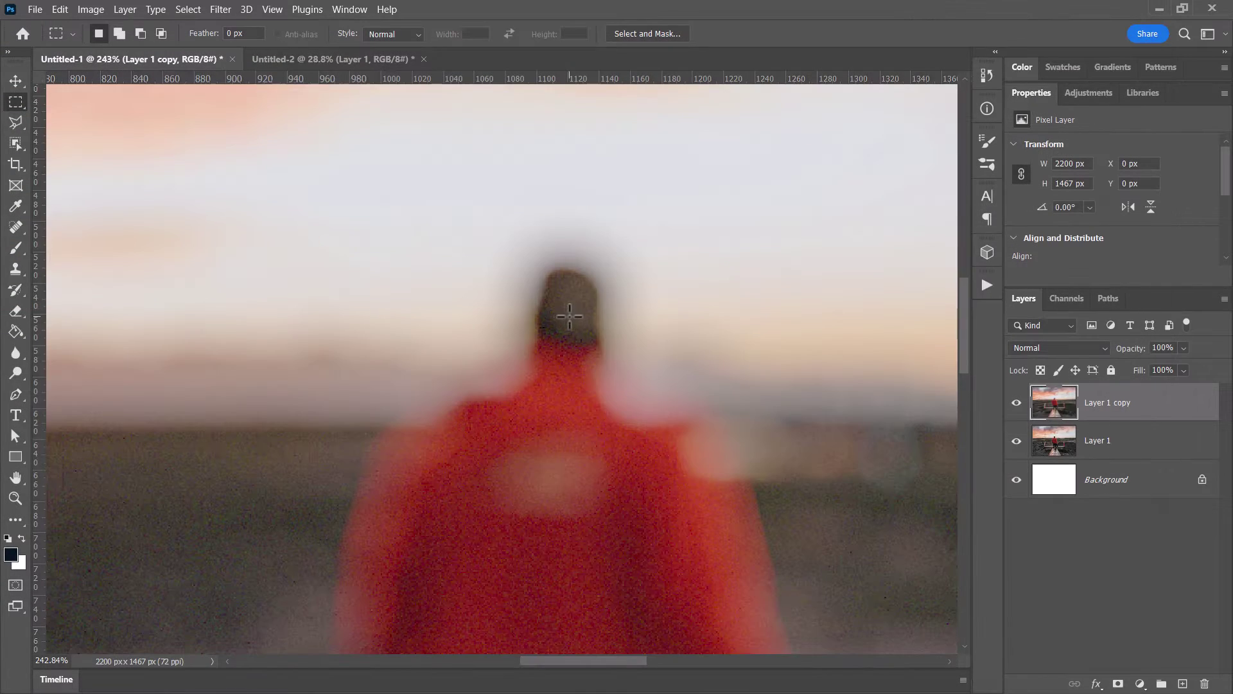
{"action": "scroll", "coordinate": [607, 350], "scroll_direction": "down", "scroll_amount": 5}
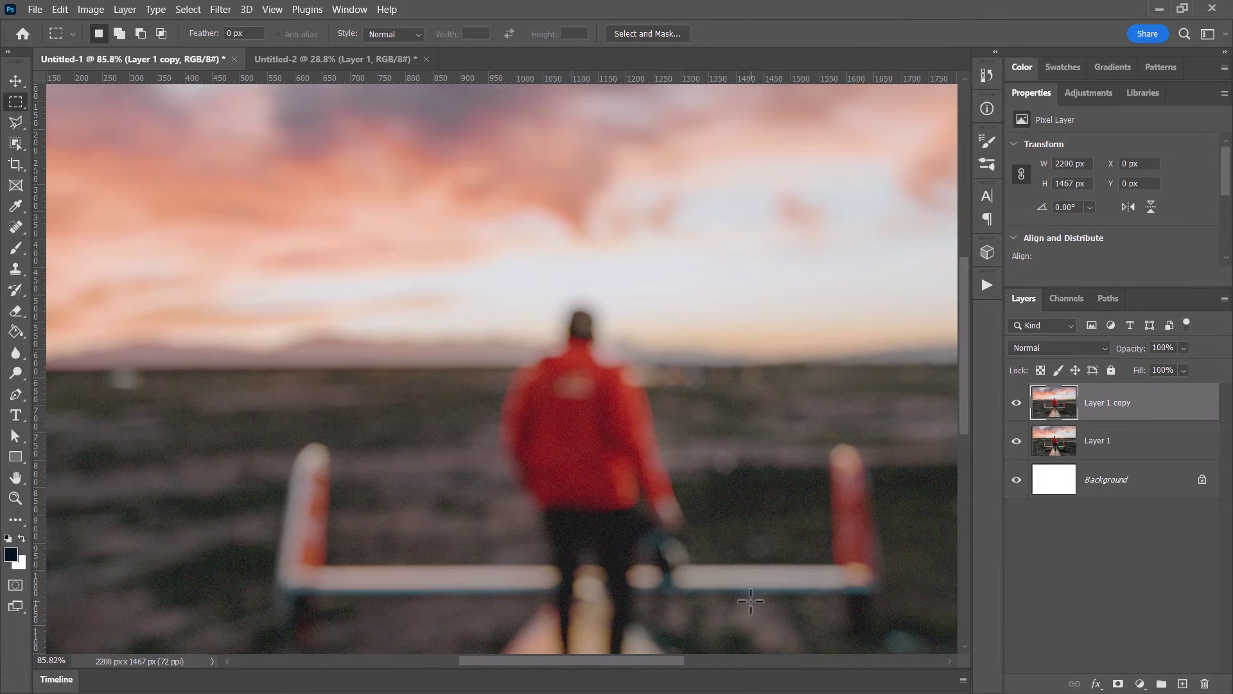
{"action": "key", "text": "ctrl+z"}
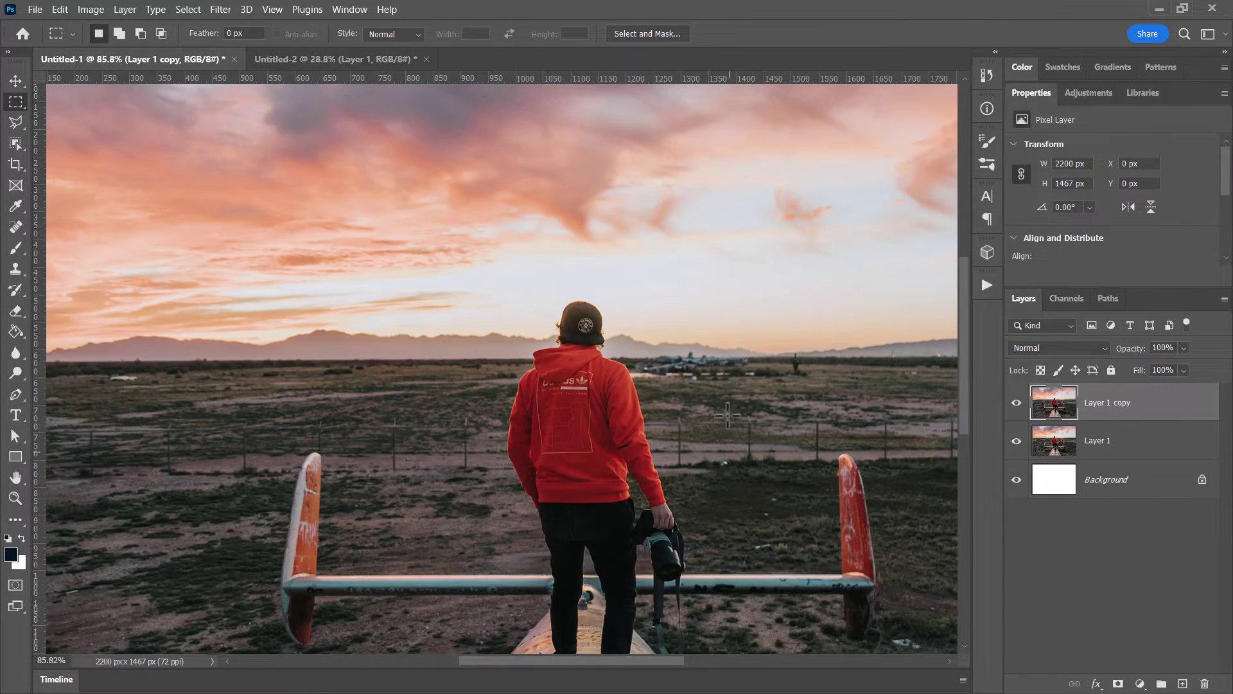
{"action": "left_click", "coordinate": [221, 9]}
{"action": "mouse_move", "coordinate": [203, 384]}
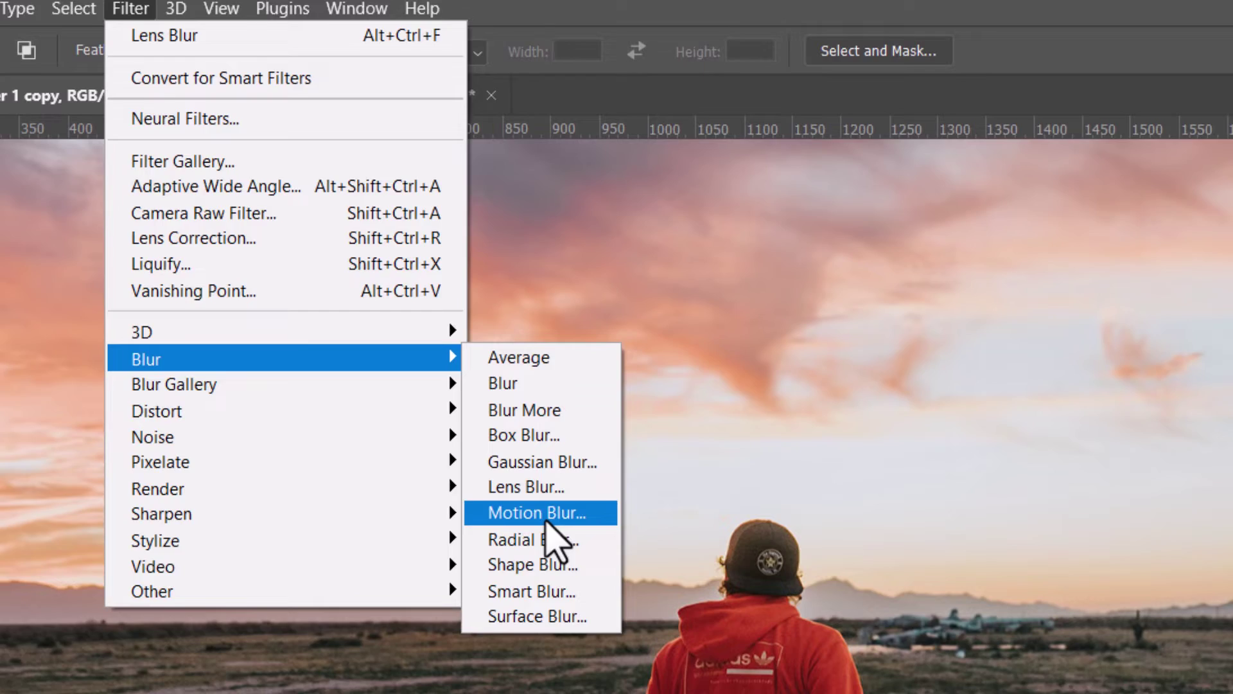
{"action": "left_click", "coordinate": [546, 522]}
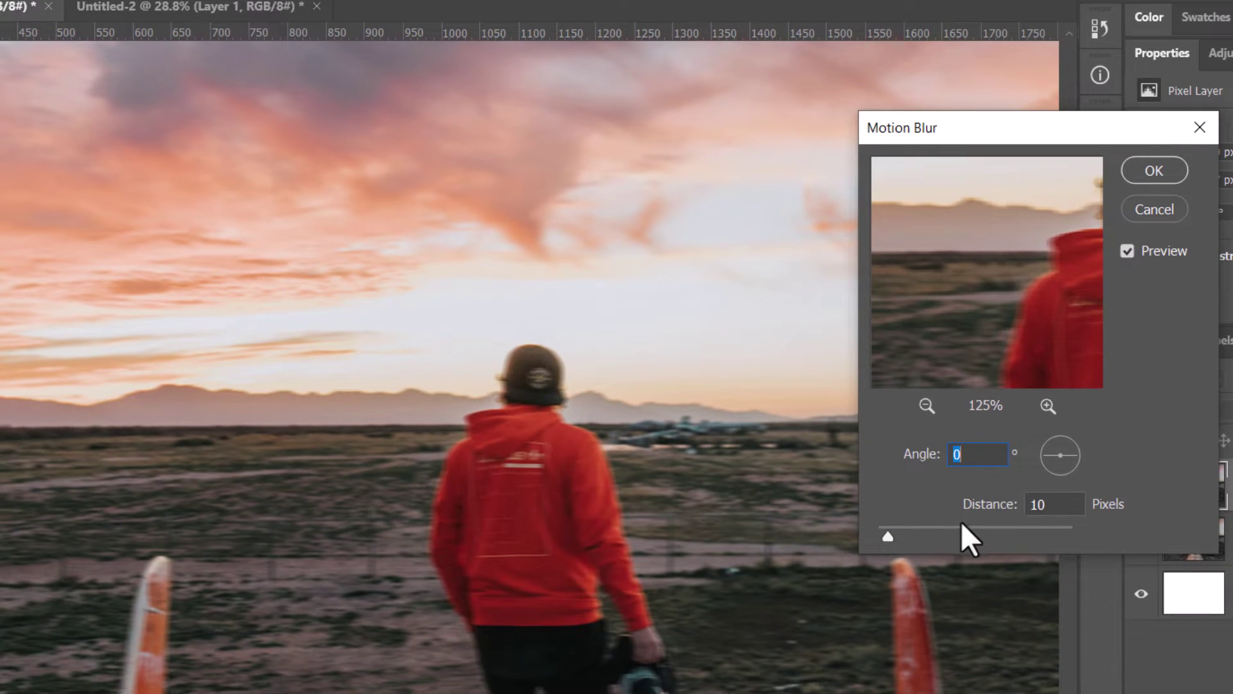
{"action": "left_click", "coordinate": [949, 528]}
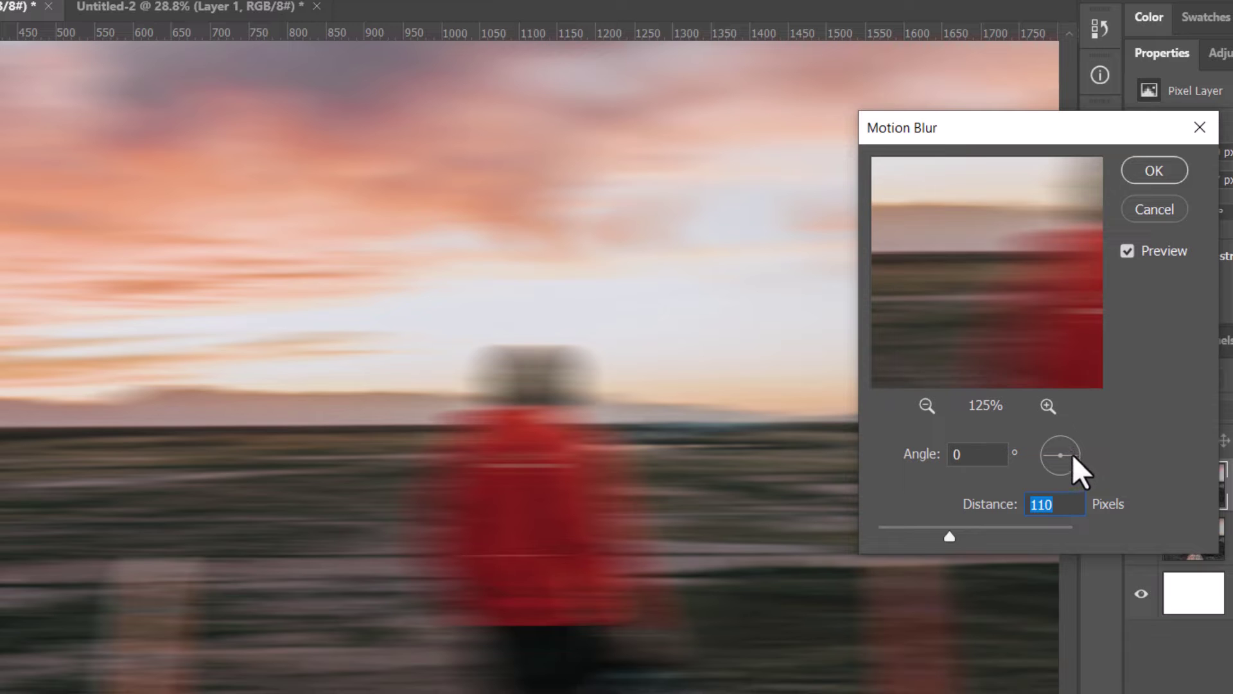
{"action": "left_click_drag", "start_coordinate": [1069, 443], "coordinate": [1041, 434]}
{"action": "left_click", "coordinate": [989, 531]}
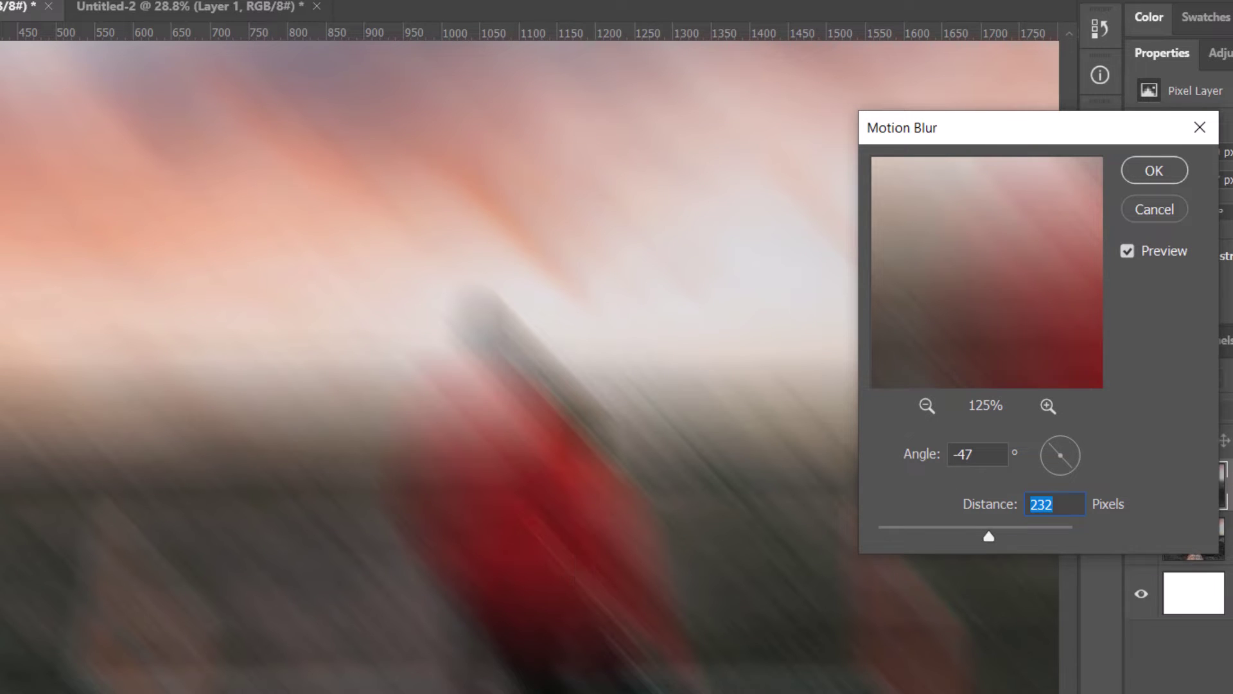
{"action": "left_click", "coordinate": [1156, 212]}
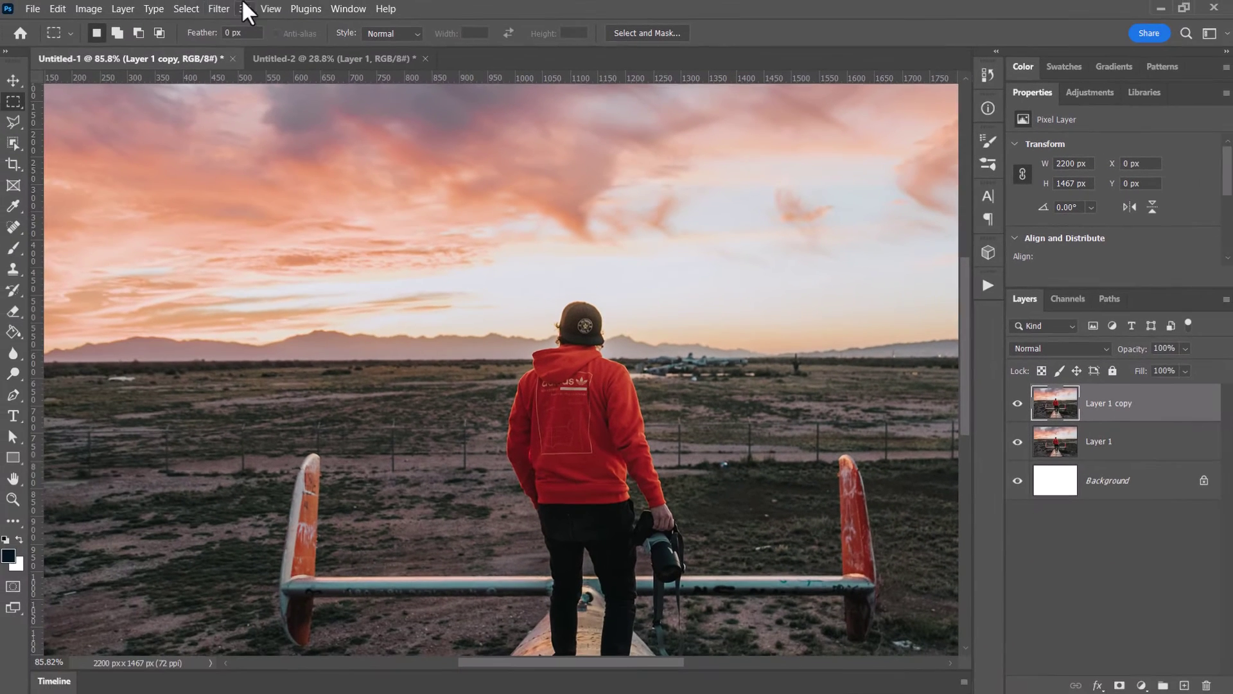
{"action": "left_click", "coordinate": [187, 8]}
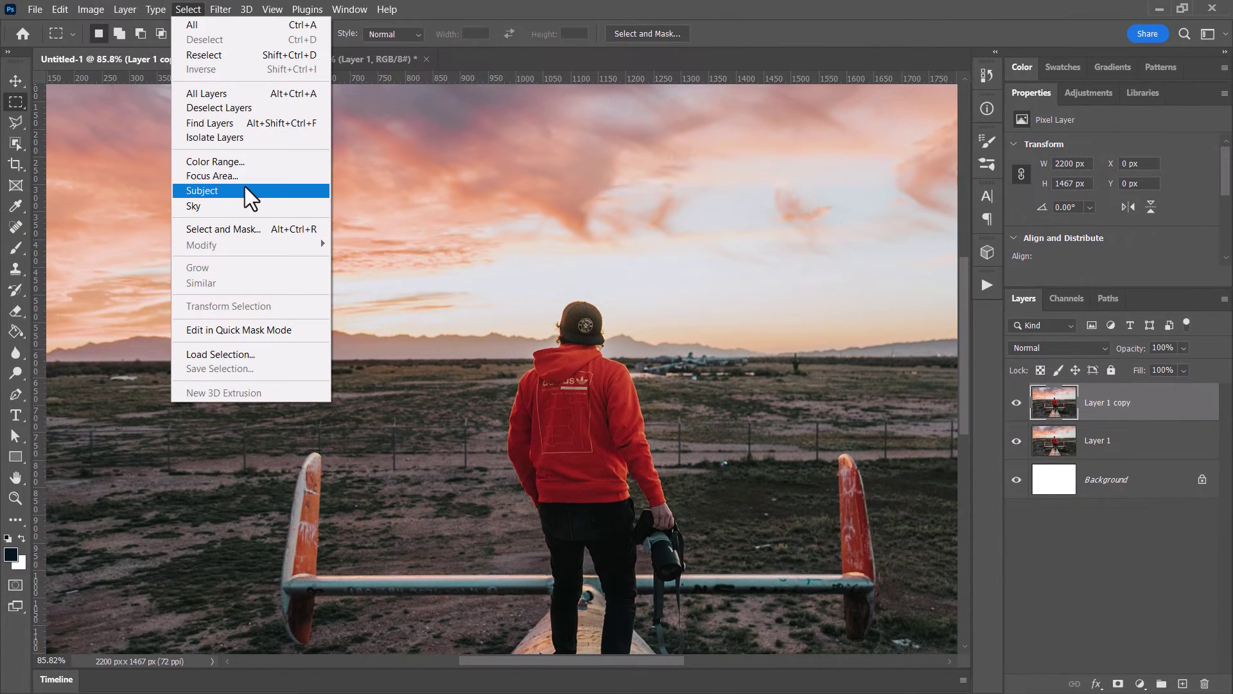
{"action": "left_click", "coordinate": [245, 192]}
{"action": "key", "text": "ctrl+j"}
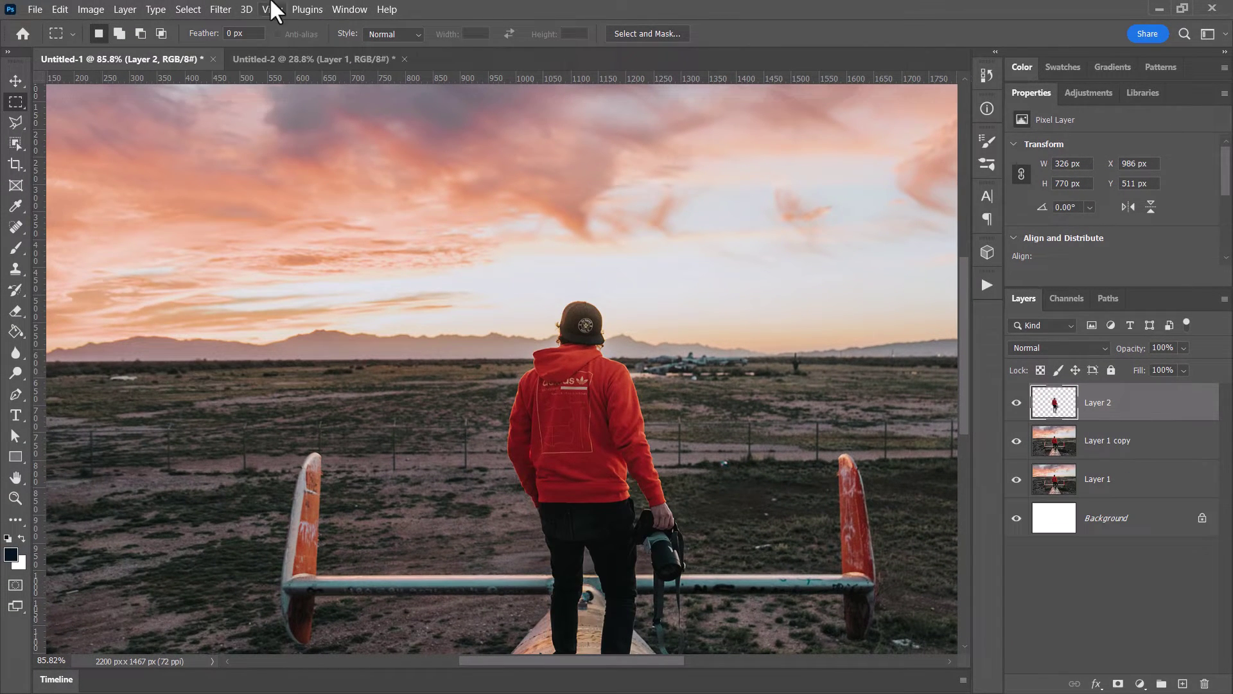
{"action": "left_click", "coordinate": [221, 9]}
{"action": "mouse_move", "coordinate": [233, 209]}
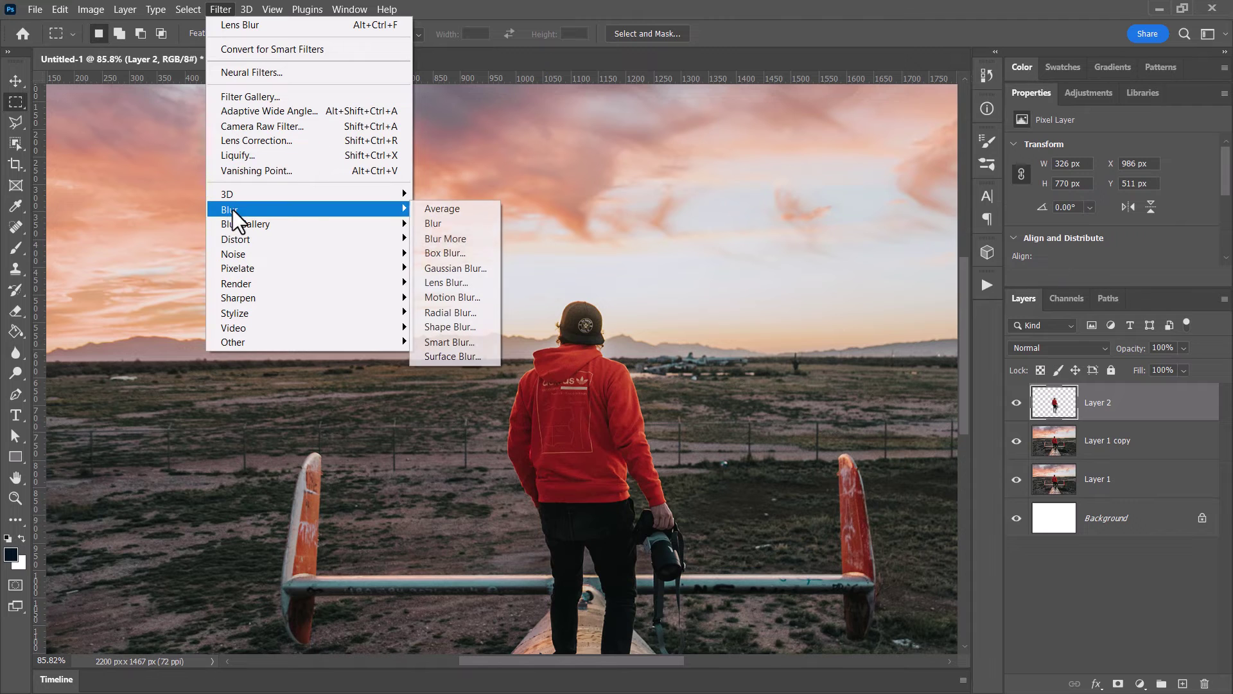
{"action": "left_click", "coordinate": [458, 296]}
{"action": "left_click_drag", "start_coordinate": [956, 374], "coordinate": [964, 398]}
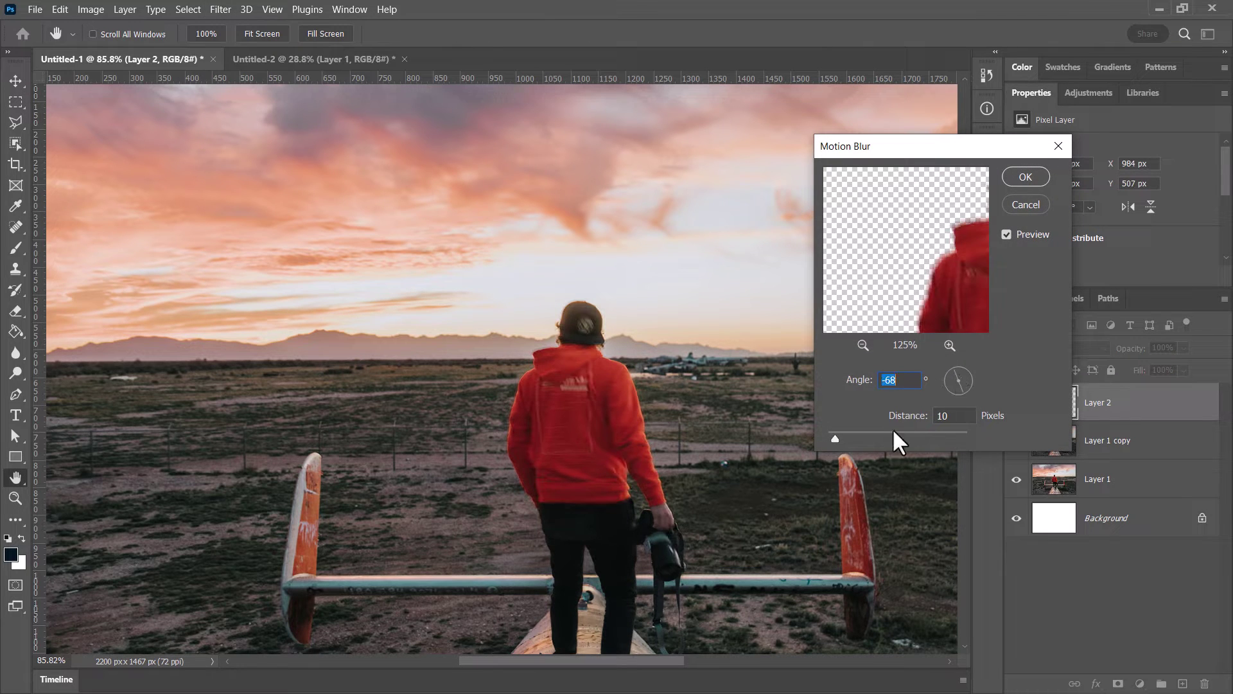
{"action": "left_click", "coordinate": [878, 438]}
{"action": "left_click", "coordinate": [1026, 185]}
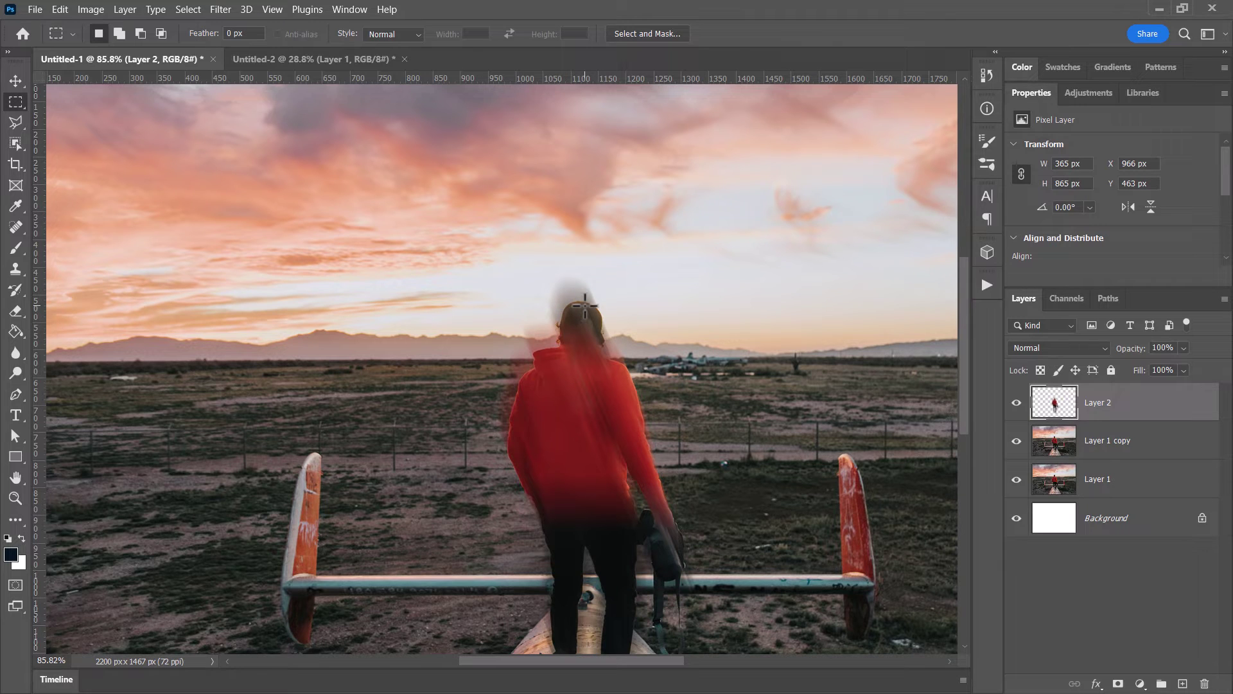
{"action": "key", "text": "ctrl+z"}
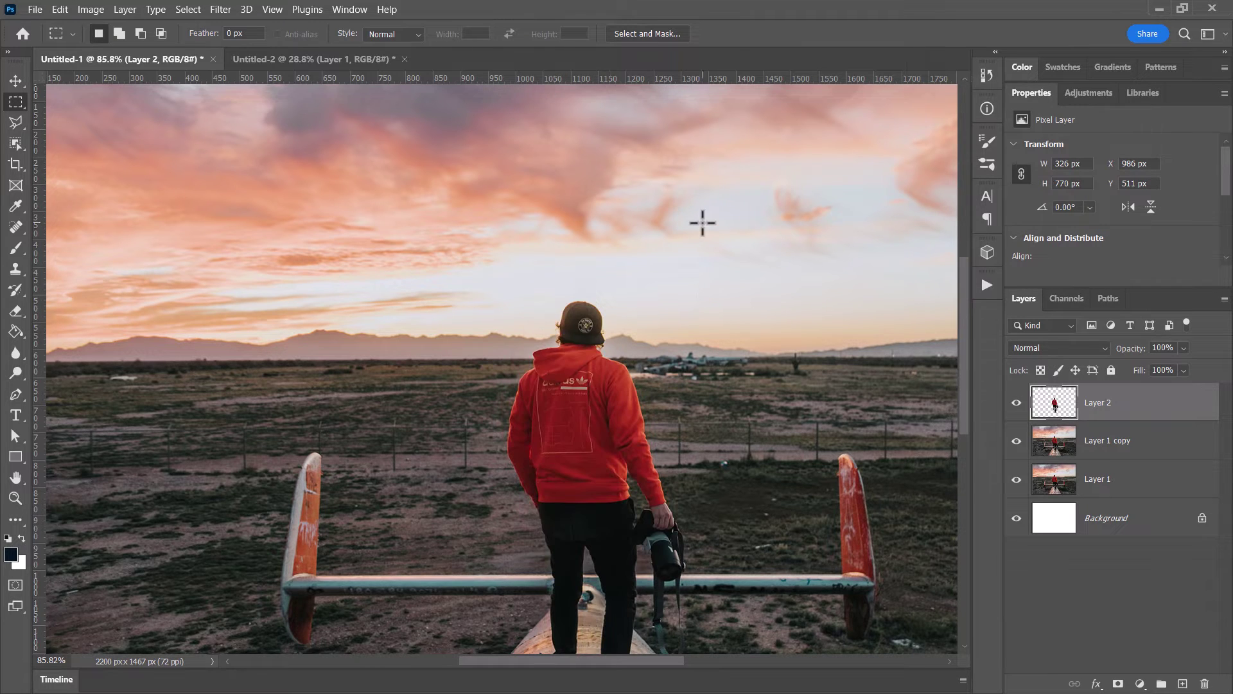
{"action": "key", "text": "ctrl+z"}
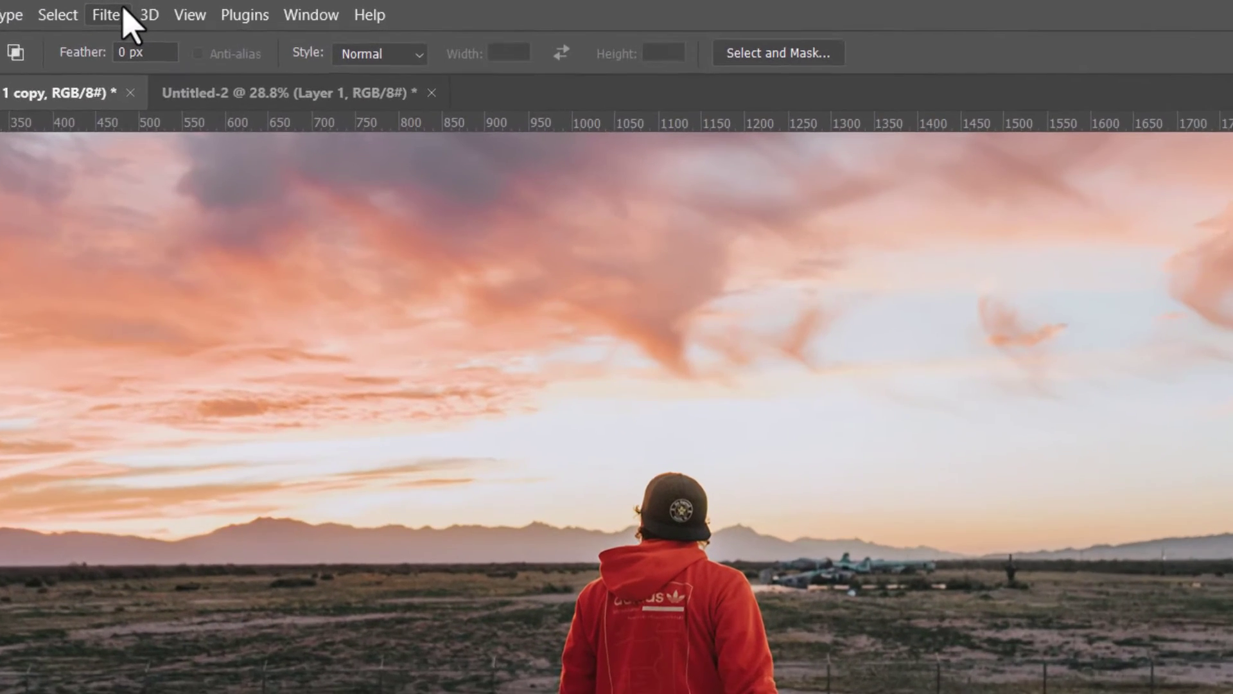
{"action": "left_click", "coordinate": [221, 9]}
{"action": "mouse_move", "coordinate": [201, 357]}
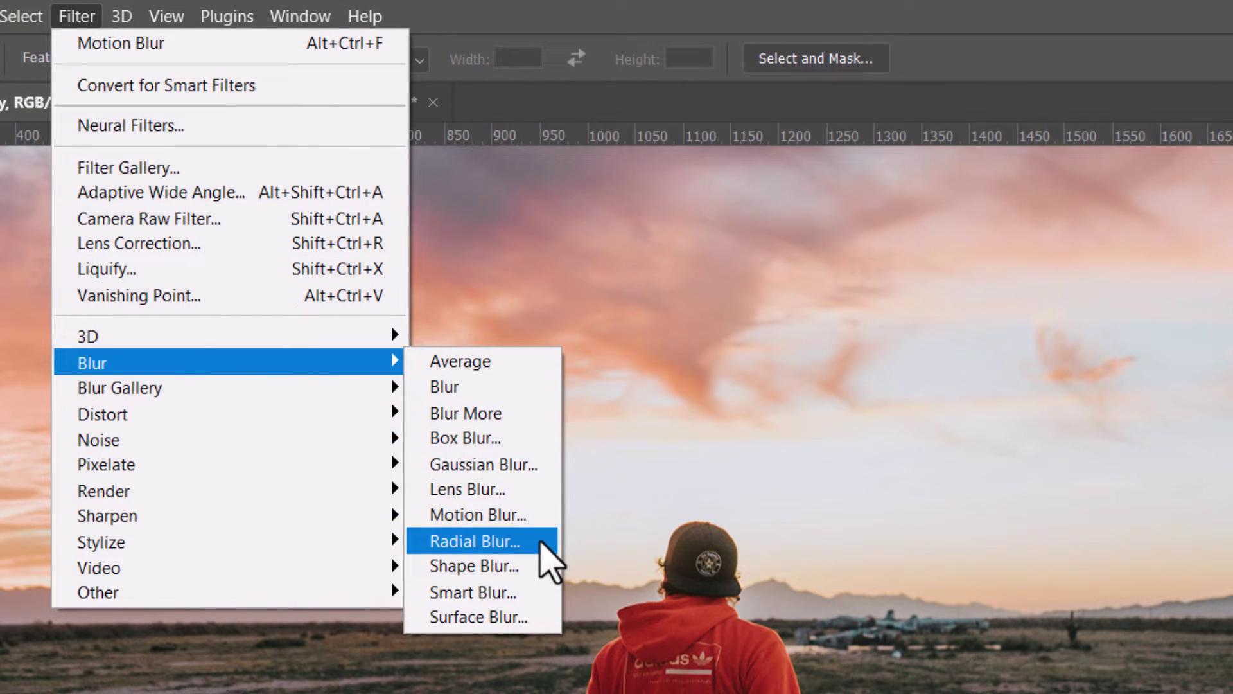
{"action": "left_click", "coordinate": [542, 545]}
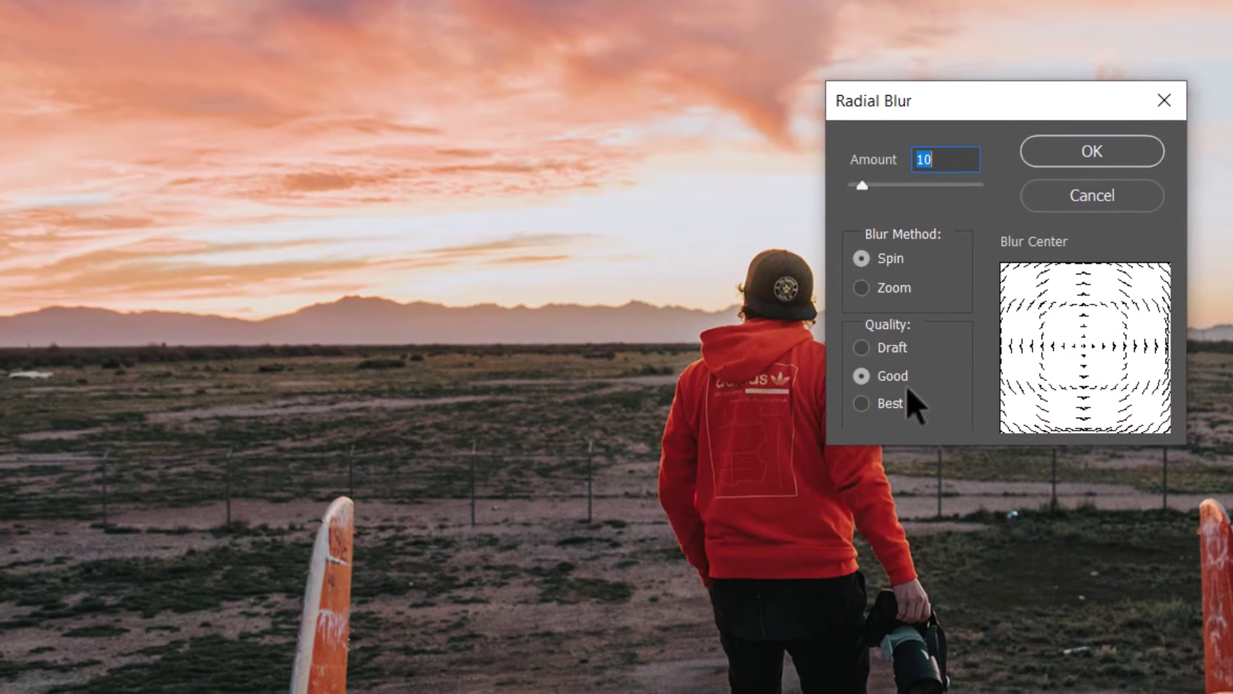
{"action": "left_click_drag", "start_coordinate": [862, 187], "coordinate": [888, 186]}
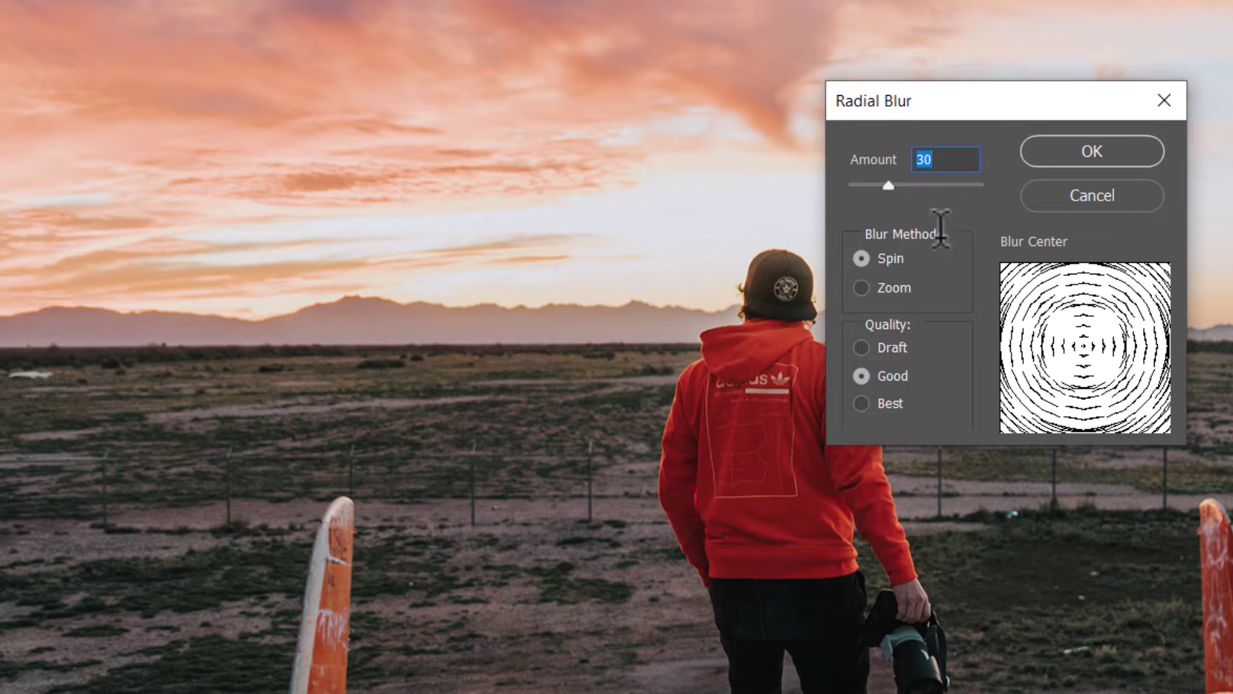
{"action": "left_click", "coordinate": [1061, 142]}
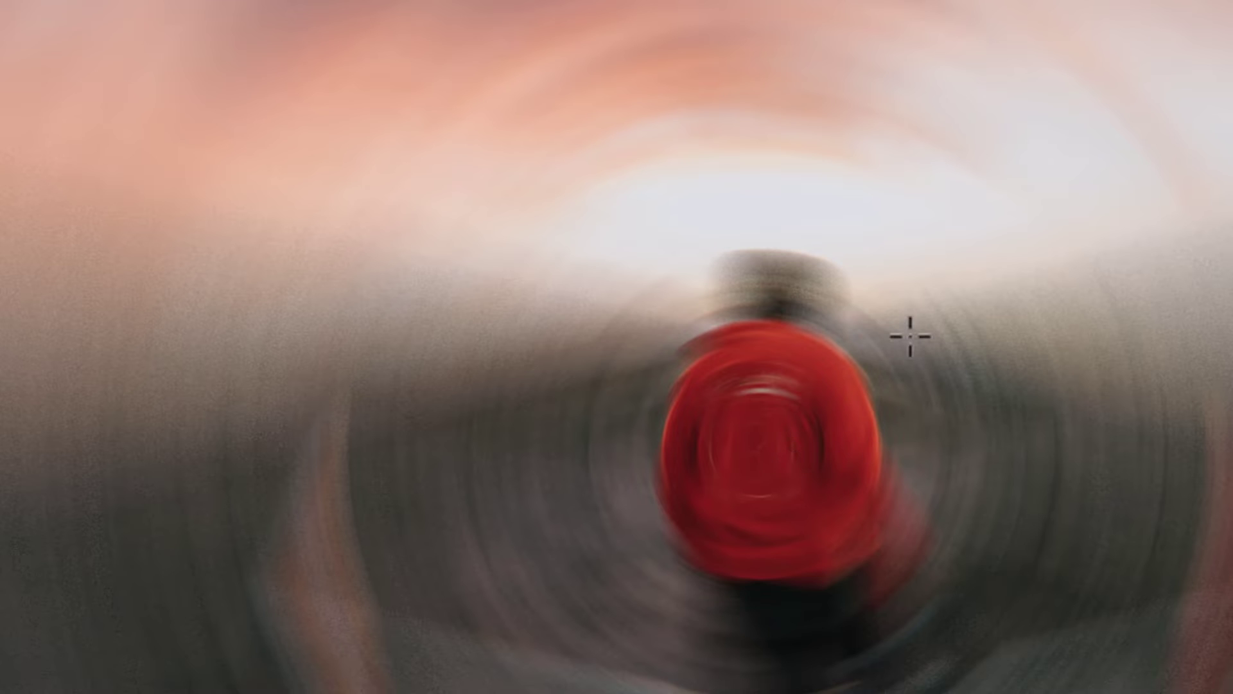
{"action": "key", "text": "ctrl+z"}
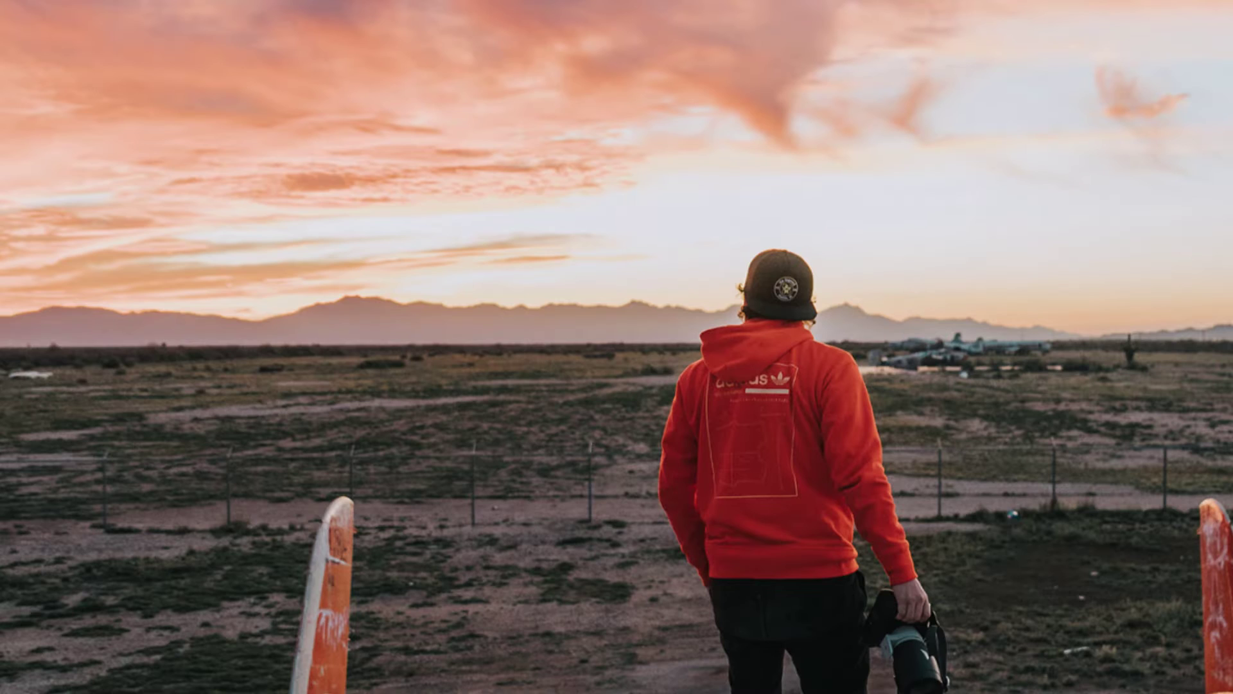
{"action": "key", "text": "alt+s"}
{"action": "key", "text": "Right"}
{"action": "mouse_move", "coordinate": [223, 103]}
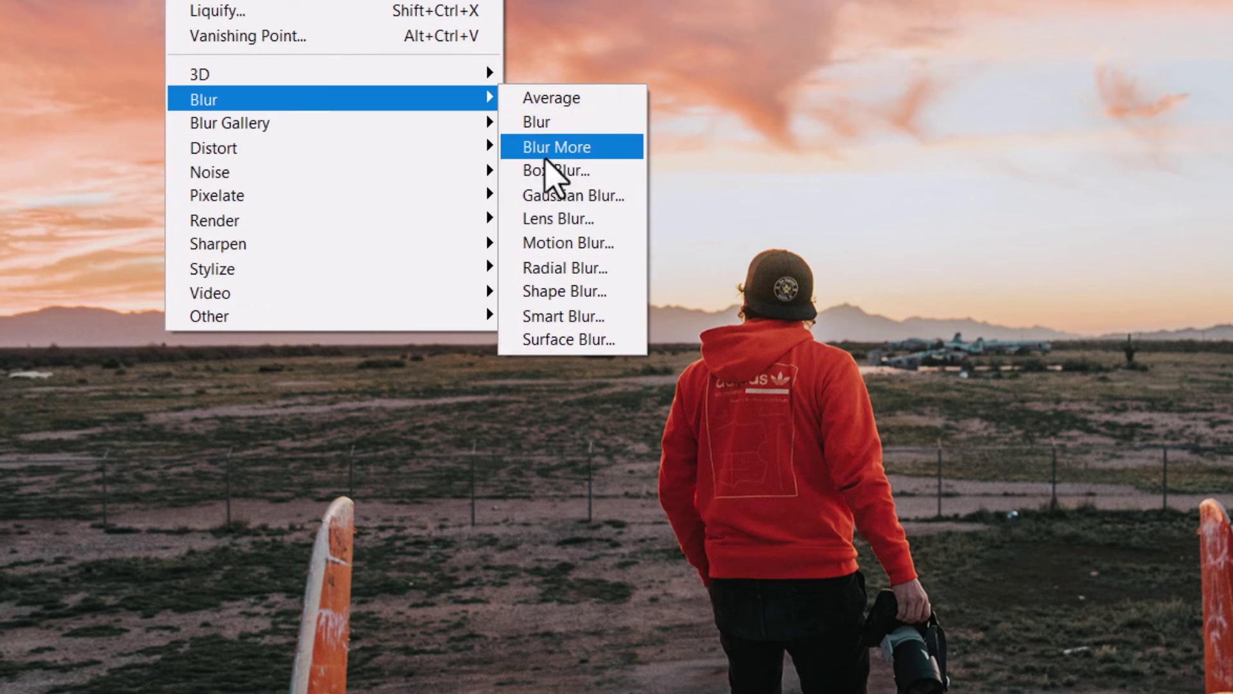
{"action": "left_click", "coordinate": [595, 268]}
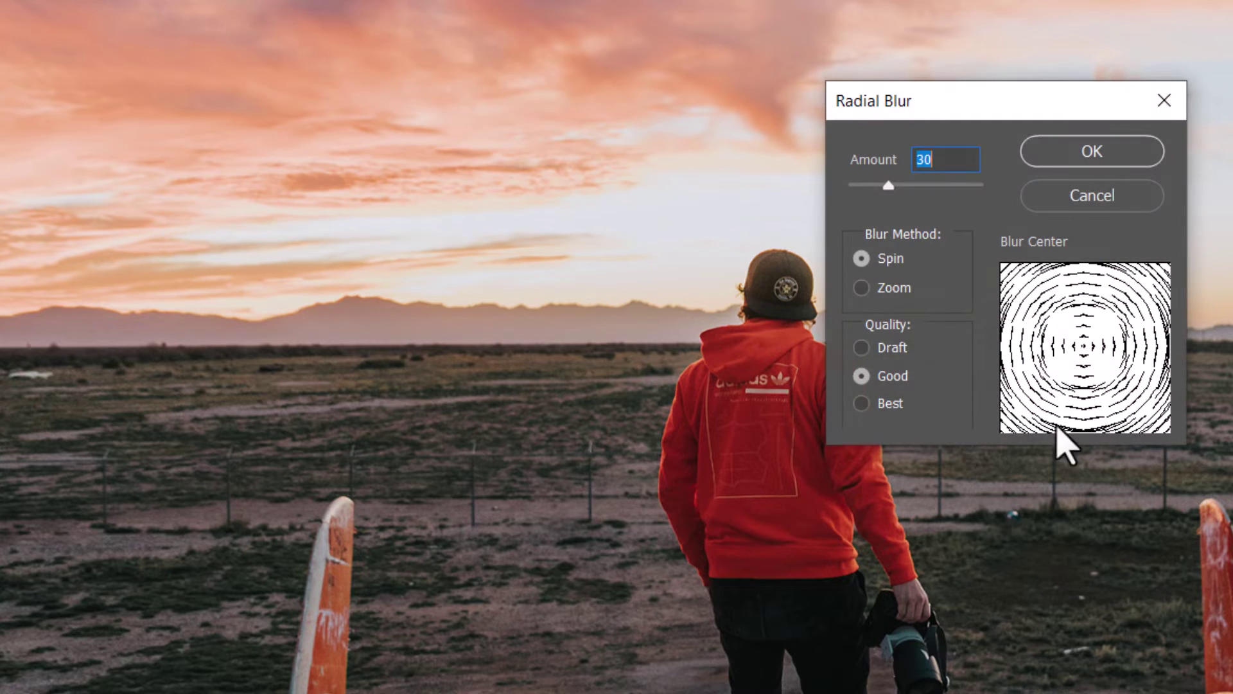
{"action": "left_click", "coordinate": [863, 288]}
{"action": "left_click_drag", "start_coordinate": [891, 186], "coordinate": [903, 186]}
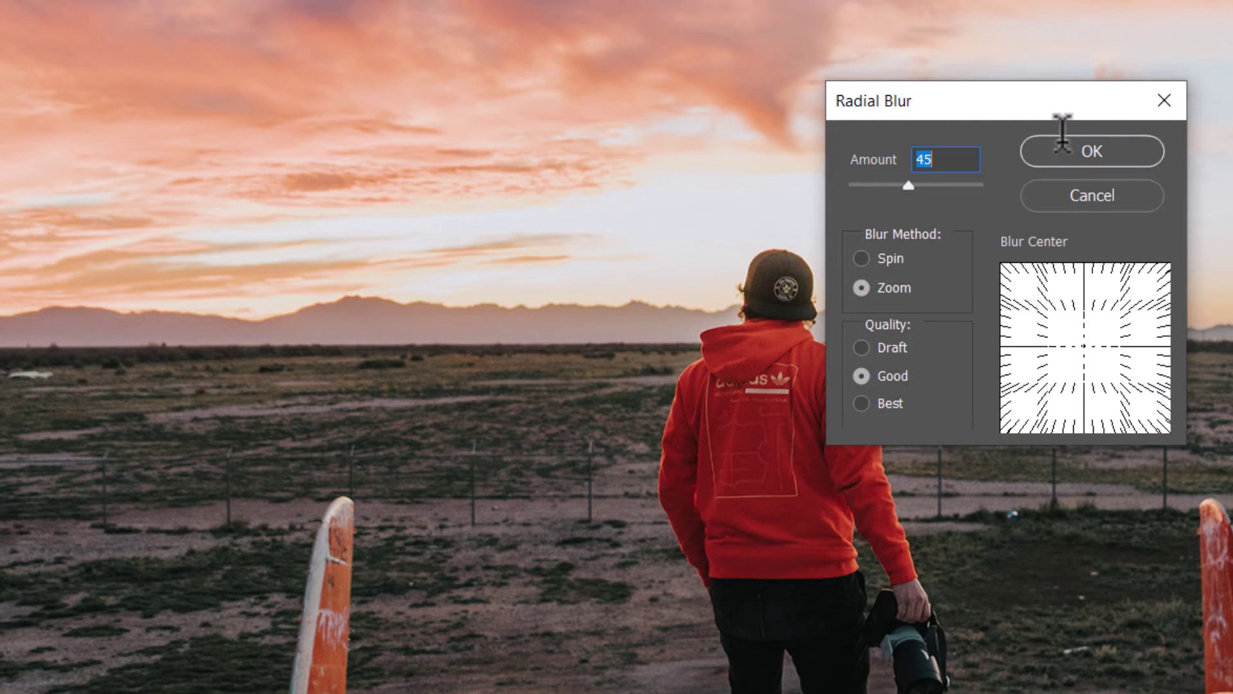
{"action": "left_click", "coordinate": [1087, 142]}
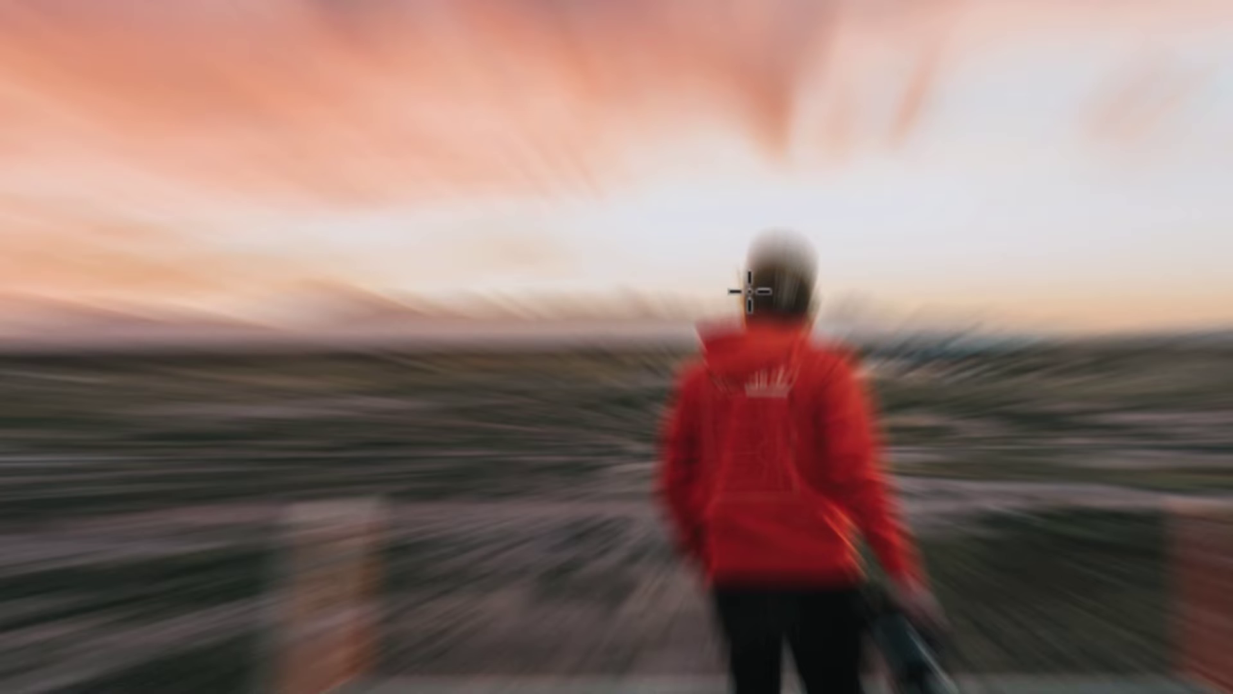
{"action": "key", "text": "ctrl+z"}
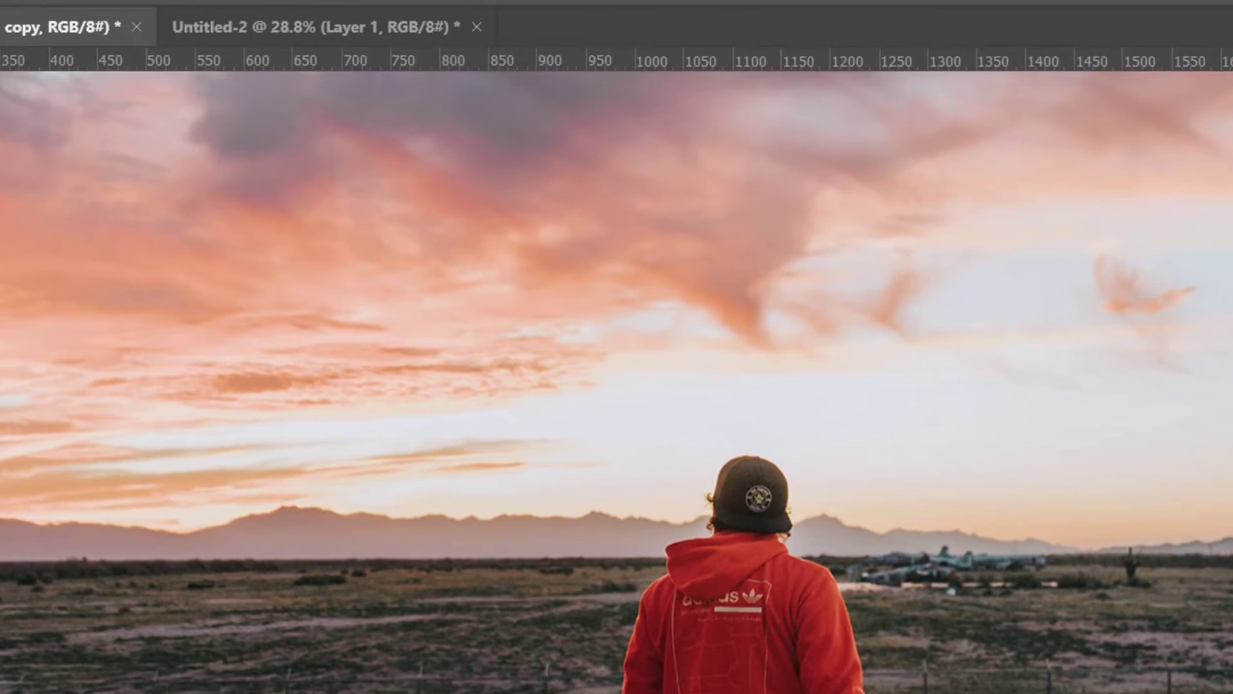
Step: Start a Shape Blur and pick a flower from the Flowers shape set
{"action": "left_click", "coordinate": [74, 17]}
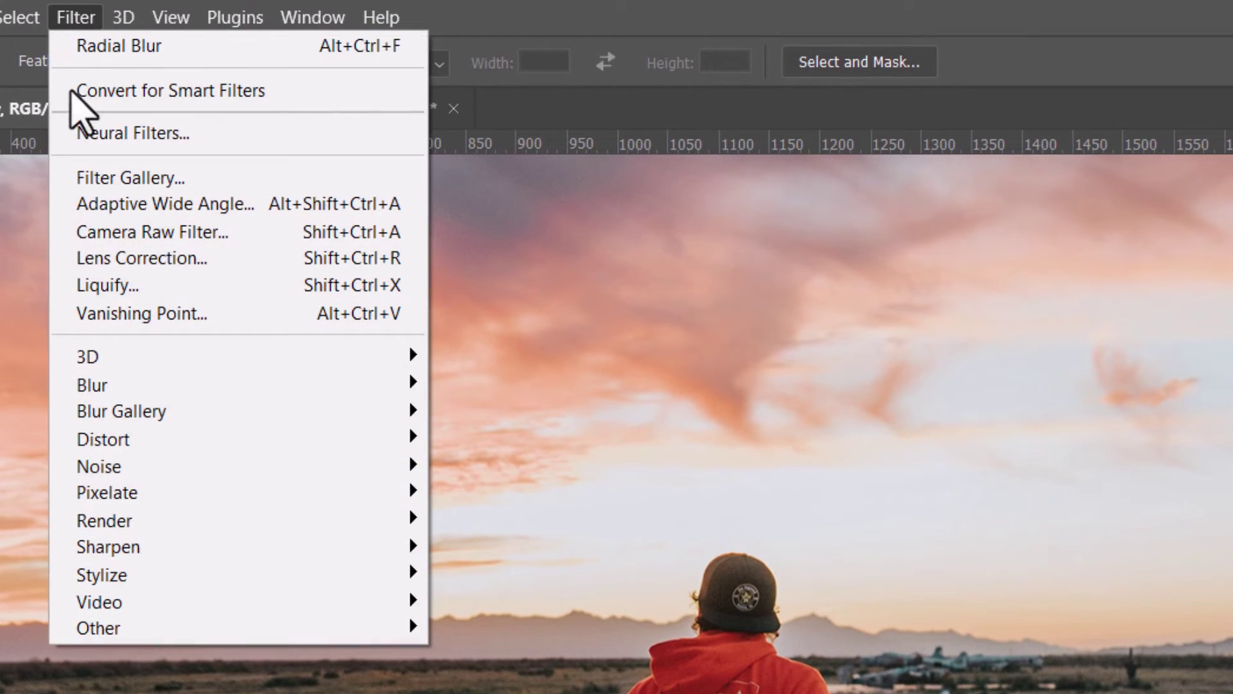
{"action": "mouse_move", "coordinate": [115, 390]}
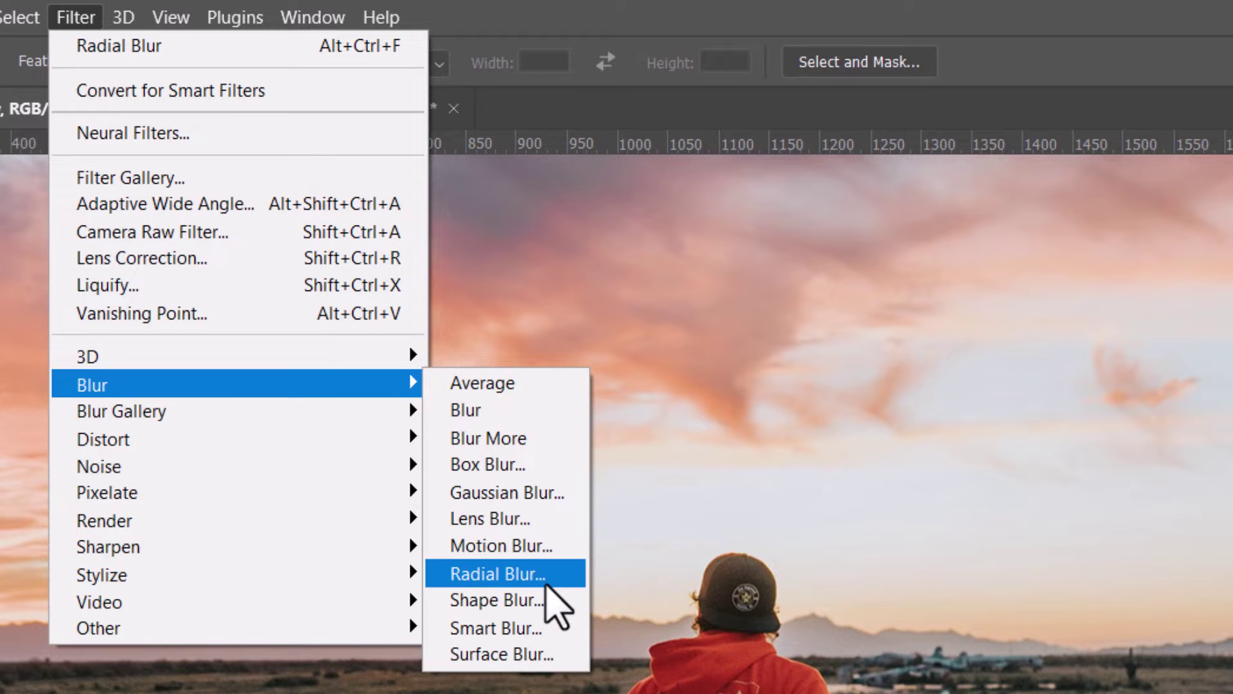
{"action": "left_click", "coordinate": [543, 600]}
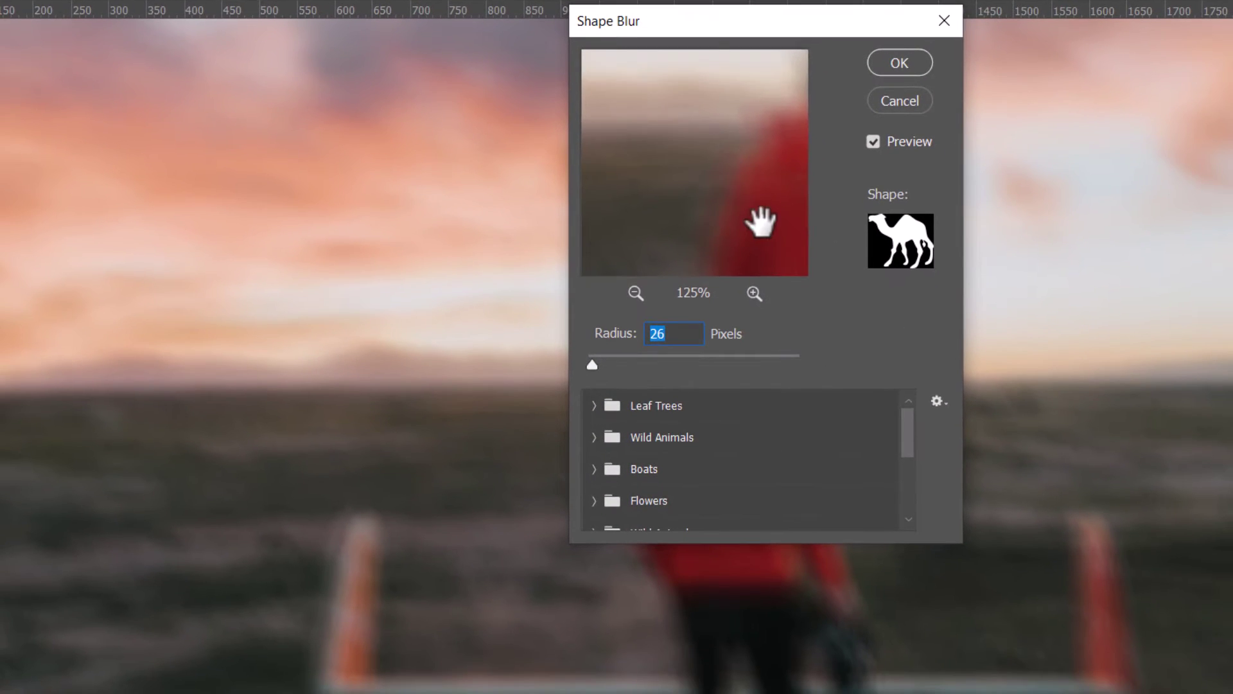
{"action": "mouse_move", "coordinate": [761, 221]}
{"action": "left_mouse_down"}
{"action": "mouse_move", "coordinate": [666, 154]}
{"action": "mouse_move", "coordinate": [741, 208]}
{"action": "left_mouse_up"}
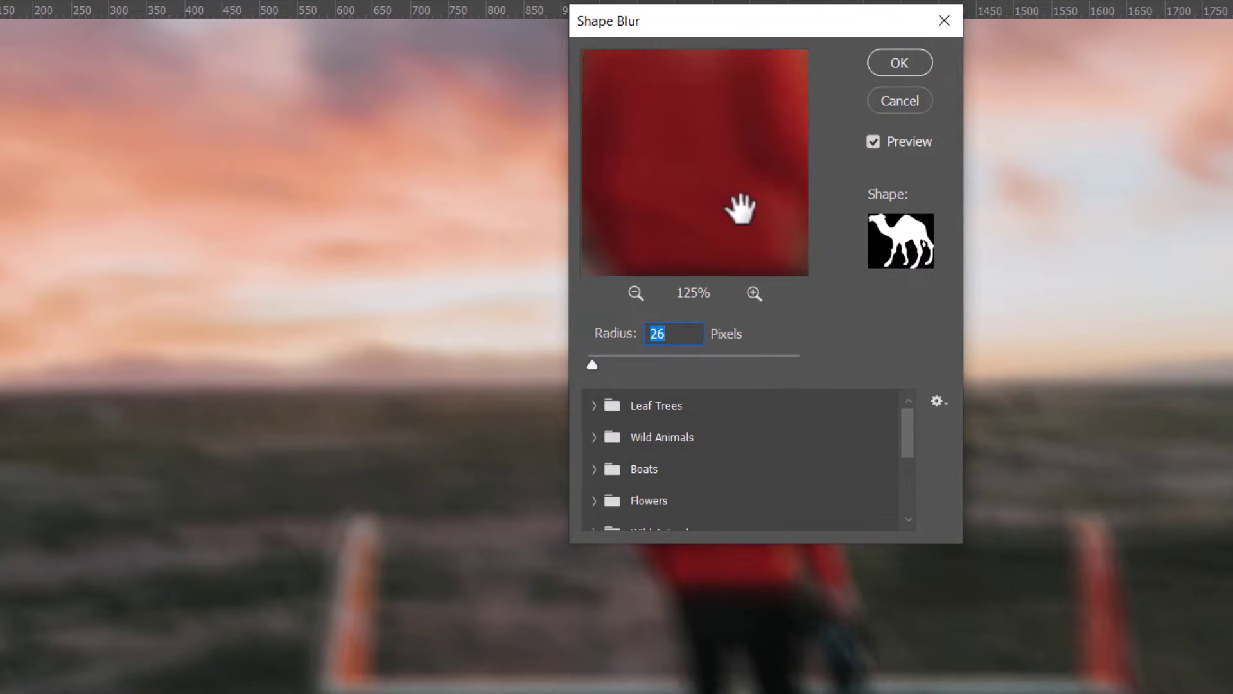
{"action": "scroll", "coordinate": [732, 469], "scroll_direction": "down", "scroll_amount": 1}
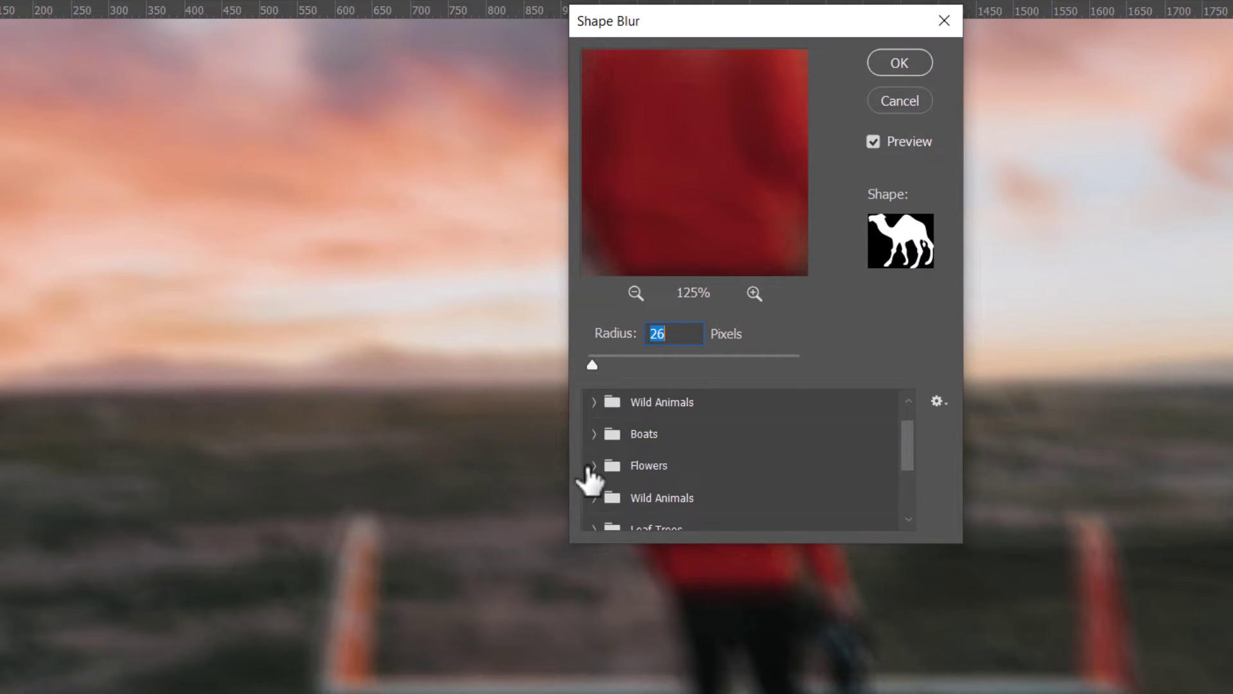
{"action": "left_click", "coordinate": [594, 466]}
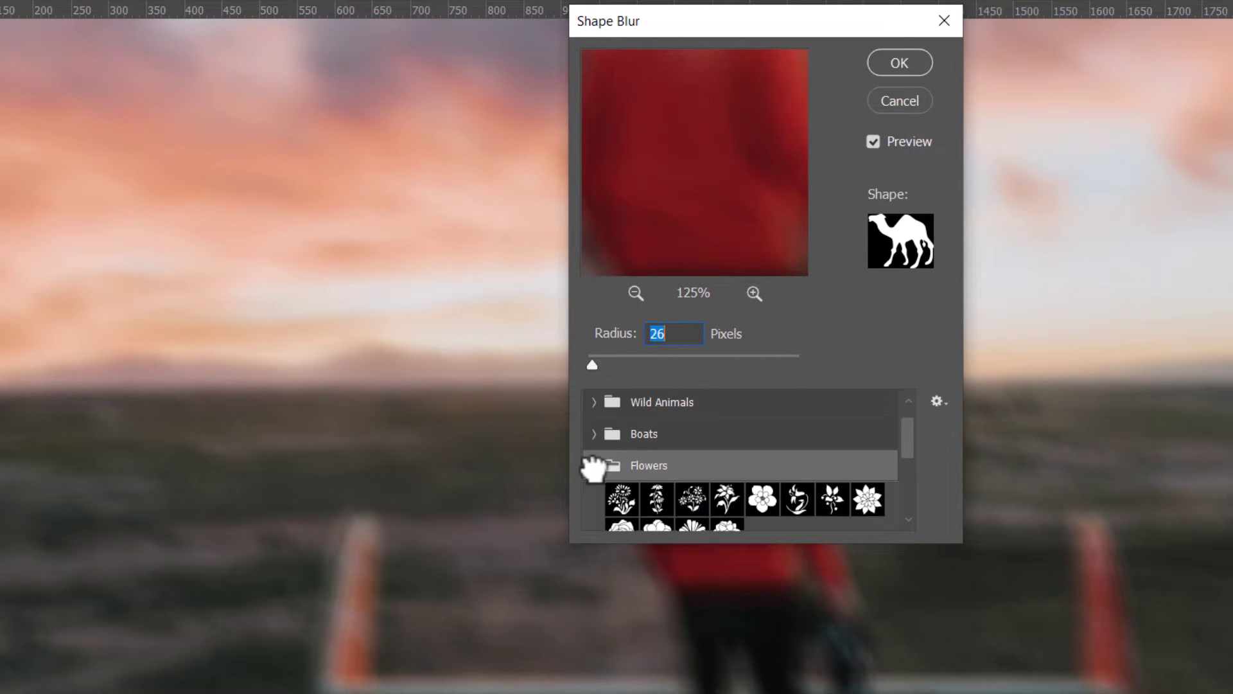
{"action": "left_click", "coordinate": [762, 505]}
Step: Preview the flower blur at about 15 px radius on the head and ground, then cancel it
{"action": "left_click_drag", "start_coordinate": [768, 170], "coordinate": [655, 322]}
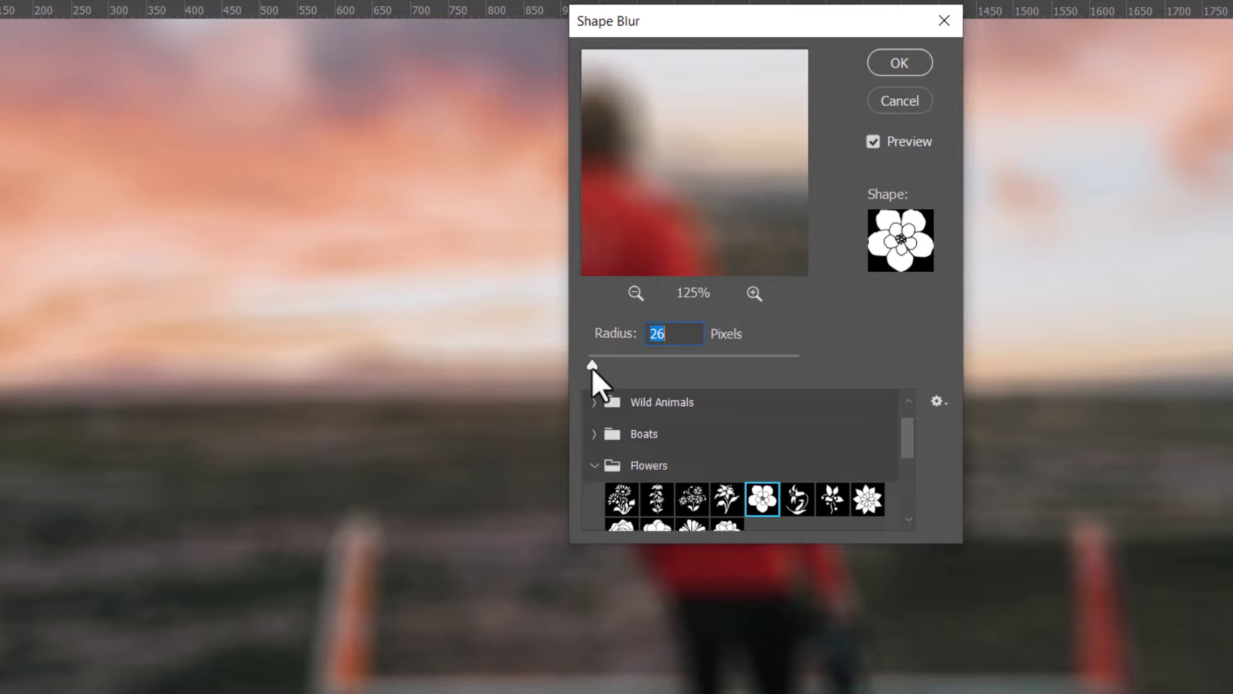
{"action": "left_click_drag", "start_coordinate": [592, 367], "coordinate": [590, 368]}
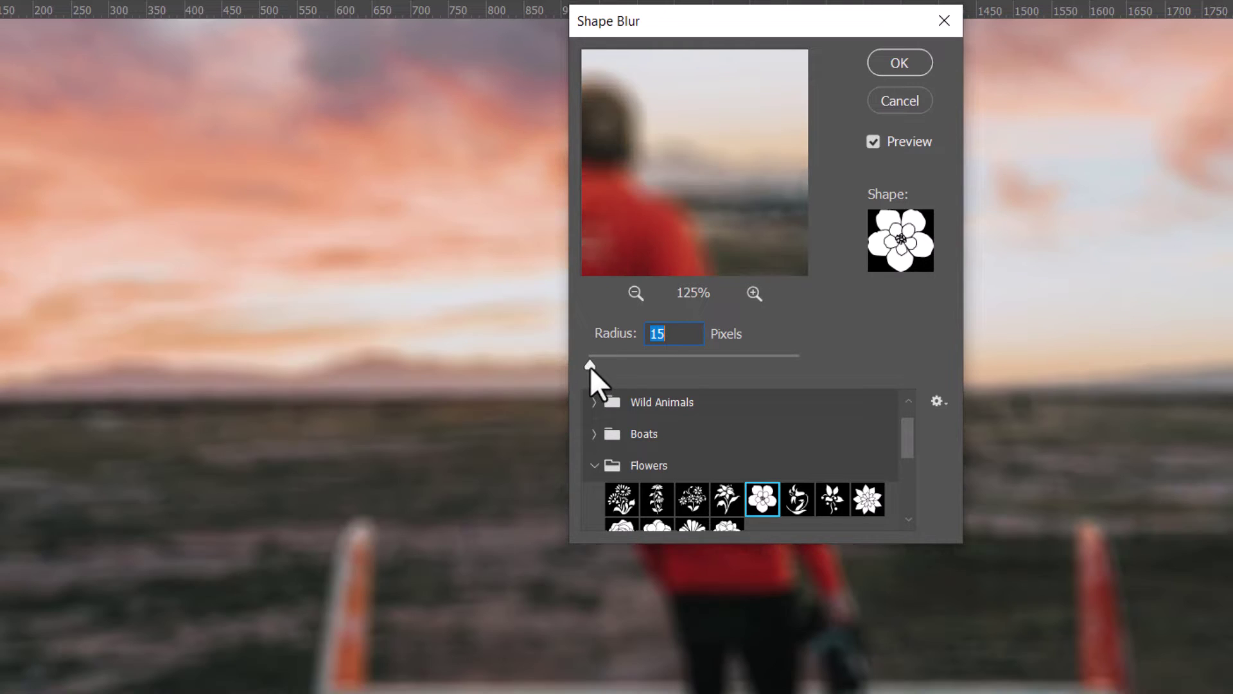
{"action": "left_click_drag", "start_coordinate": [628, 214], "coordinate": [721, 182]}
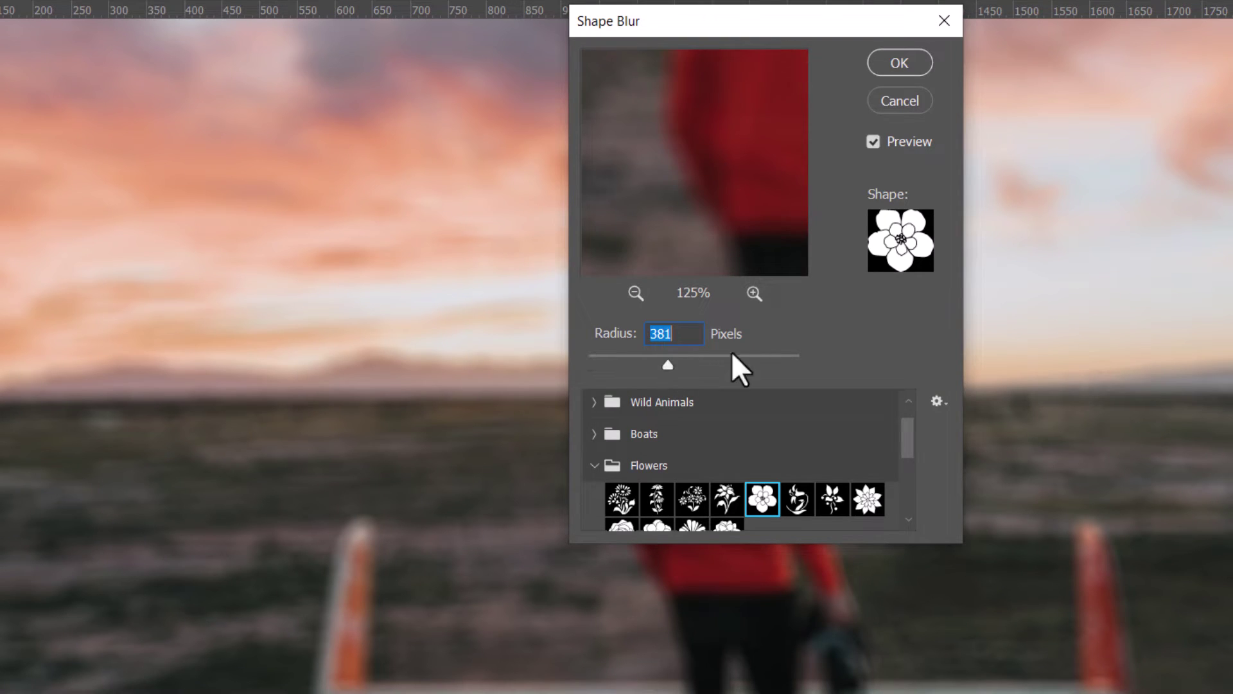
{"action": "left_click", "coordinate": [899, 101]}
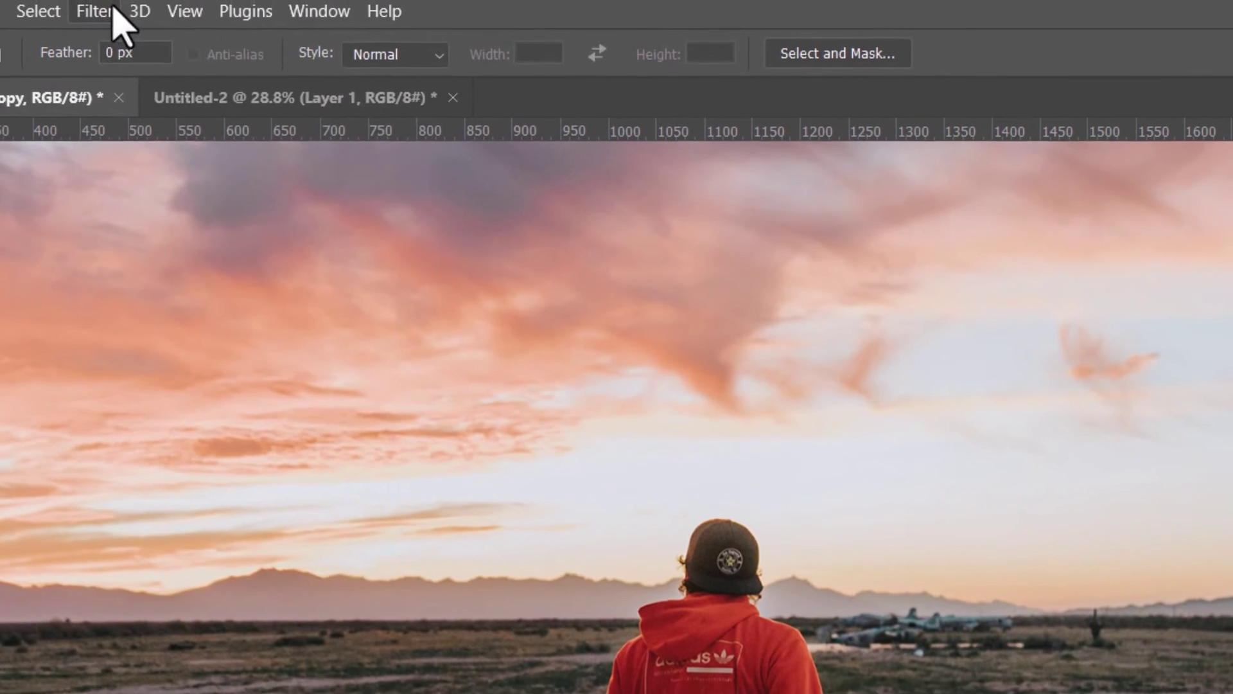
Step: Bring up Filter > Blur > Smart Blur and position its preview on the hat
{"action": "left_click", "coordinate": [96, 11]}
{"action": "mouse_move", "coordinate": [196, 372]}
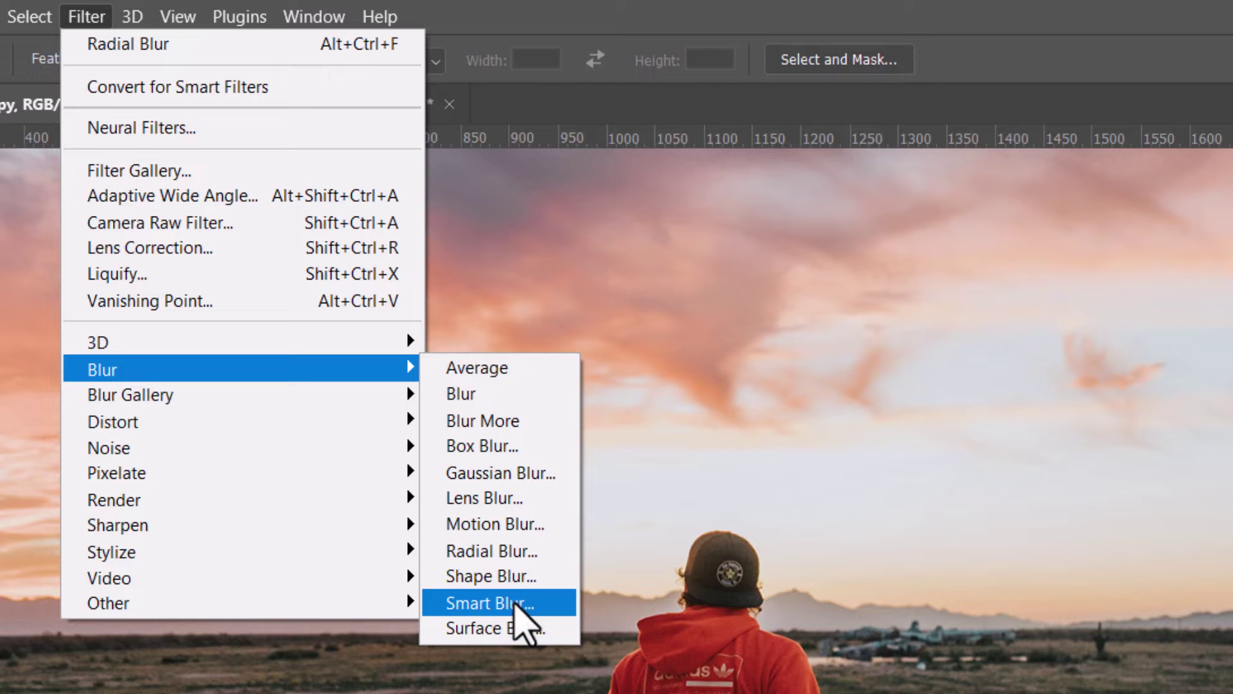
{"action": "left_click", "coordinate": [516, 604]}
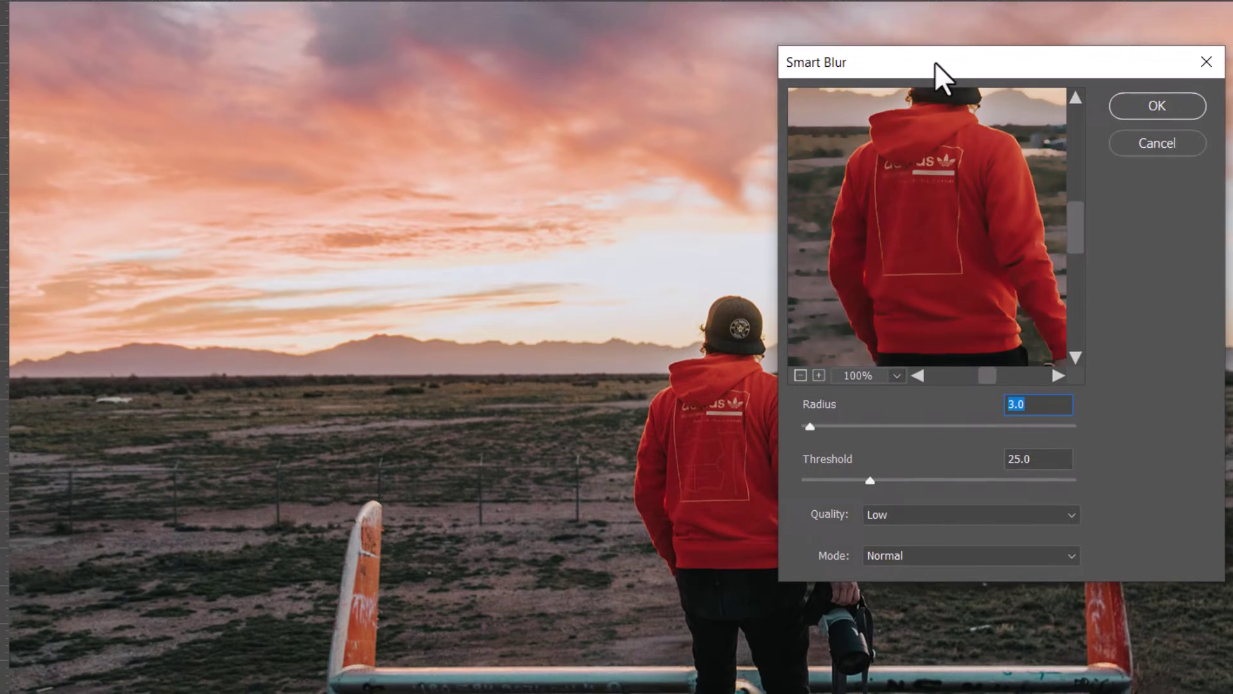
{"action": "left_click_drag", "start_coordinate": [935, 68], "coordinate": [946, 278]}
{"action": "left_click_drag", "start_coordinate": [854, 57], "coordinate": [854, 91]}
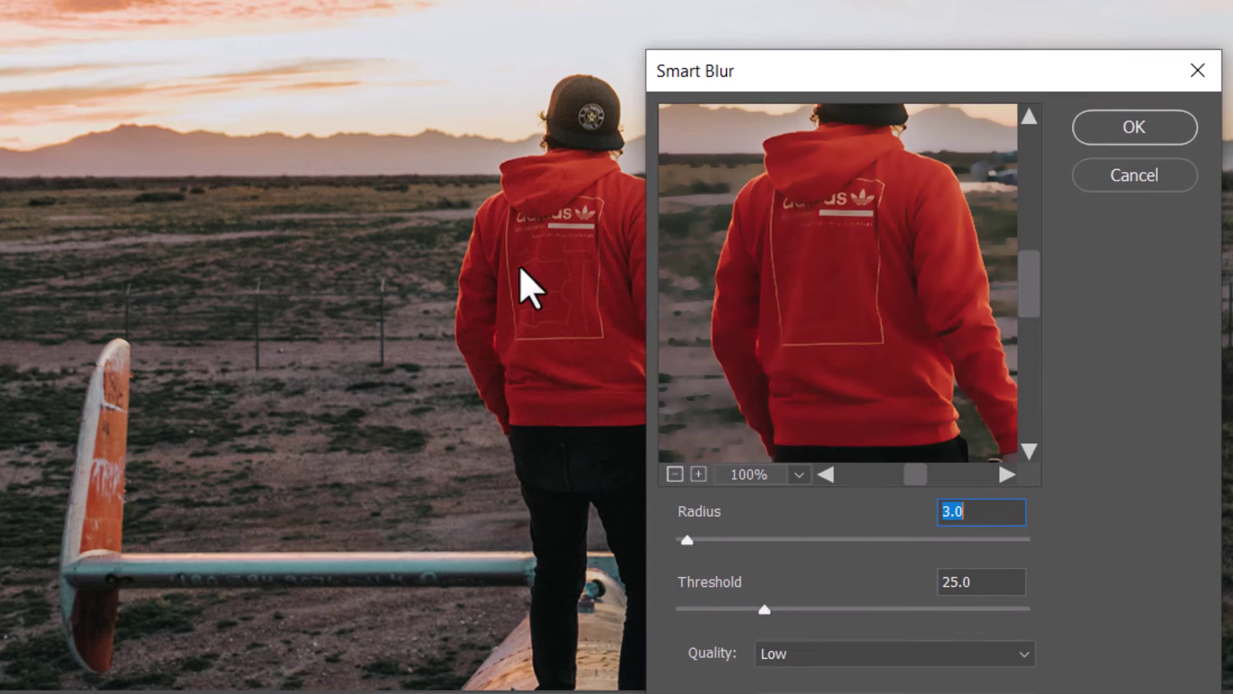
{"action": "left_click", "coordinate": [822, 248]}
{"action": "left_click_drag", "start_coordinate": [813, 204], "coordinate": [807, 298]}
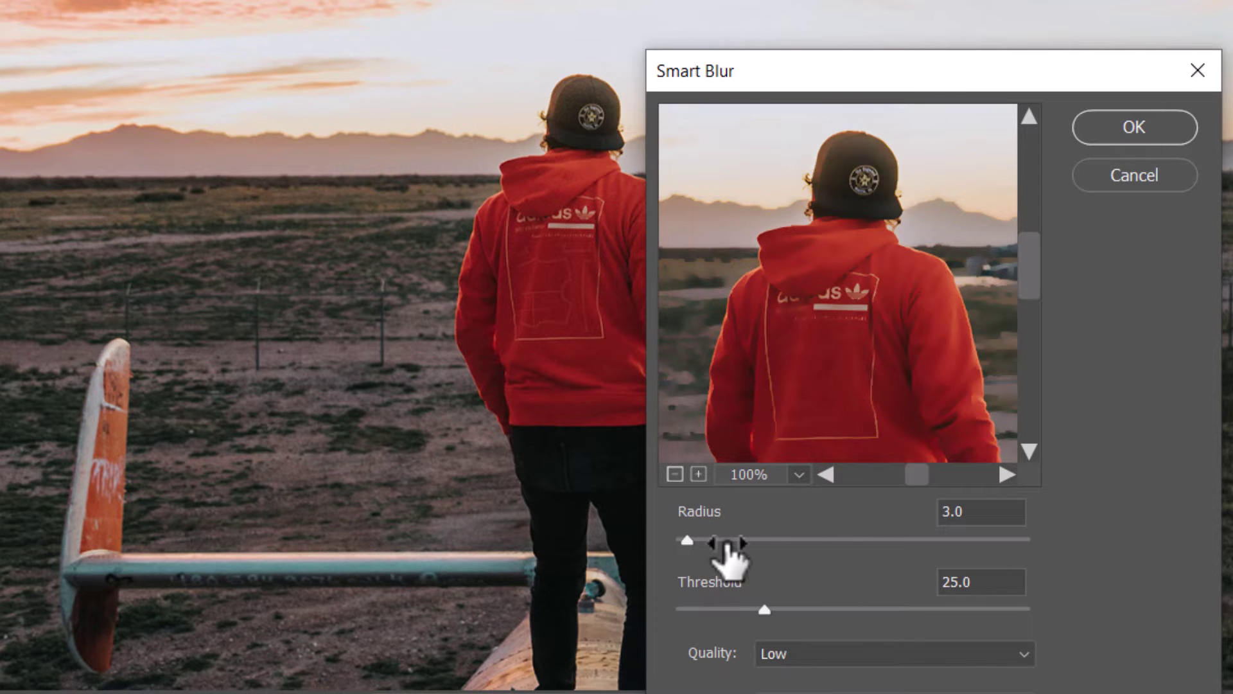
Step: Apply Smart Blur with Radius 85.2 and Threshold 60.3, then zoom in on the hoodie
{"action": "left_click", "coordinate": [900, 541]}
{"action": "left_click", "coordinate": [975, 542]}
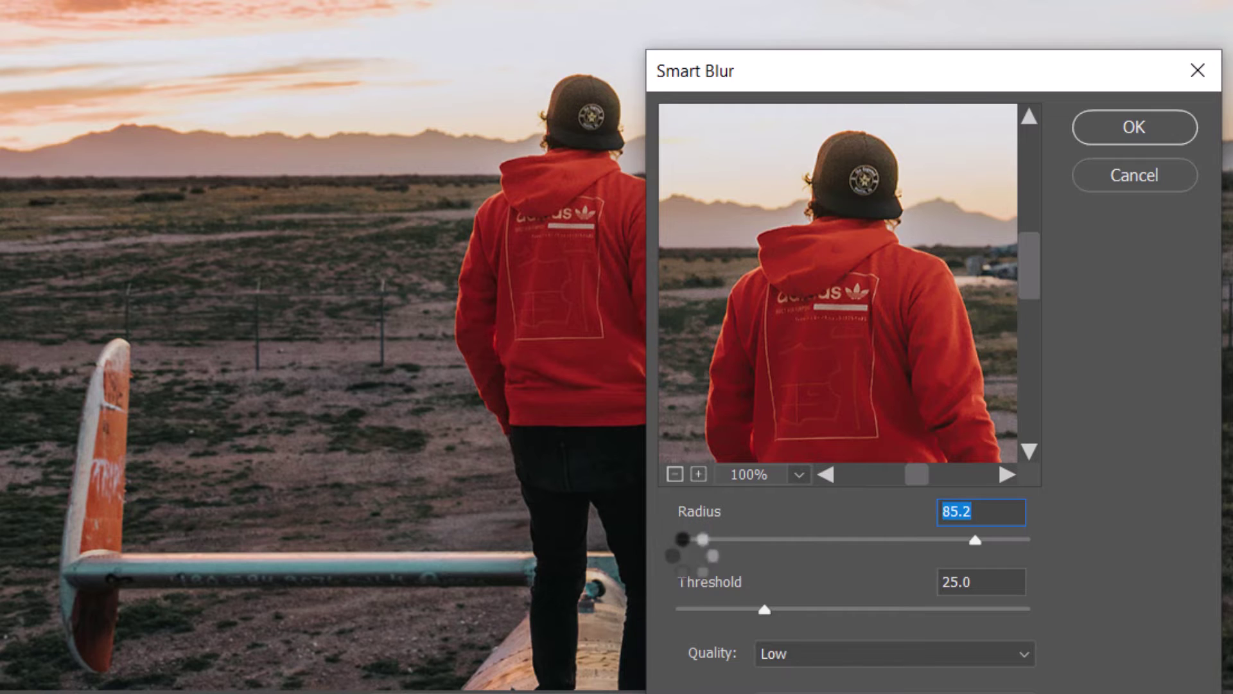
{"action": "left_click", "coordinate": [712, 608]}
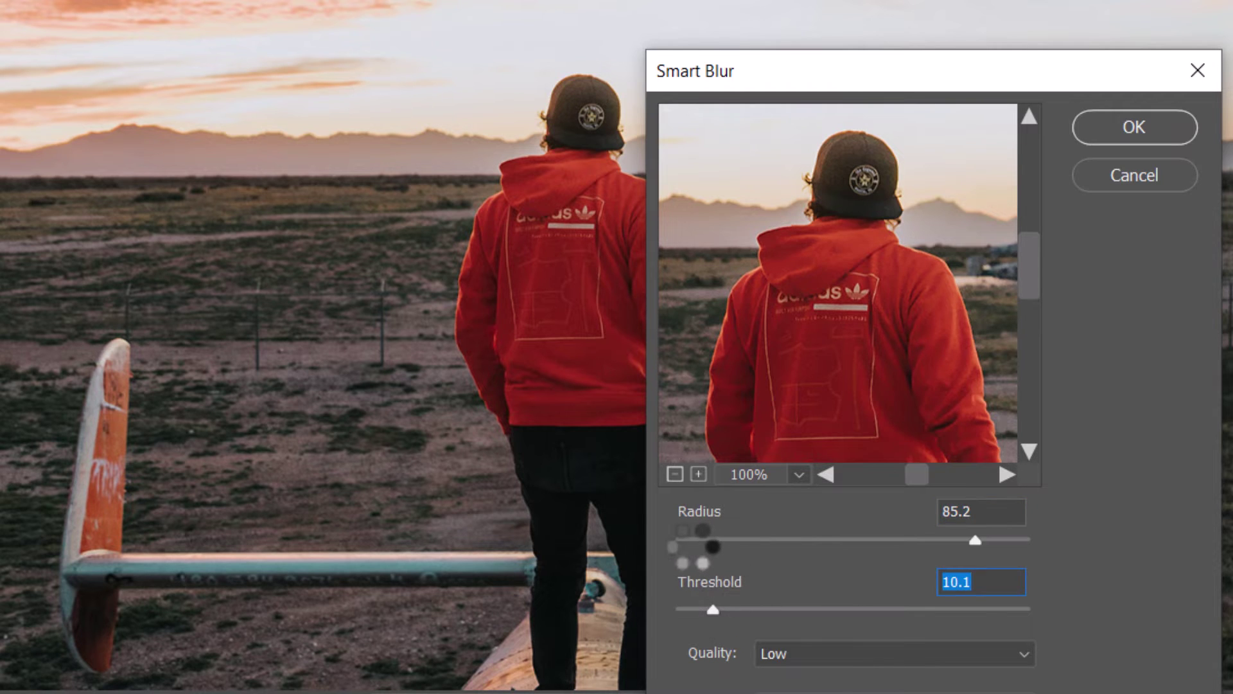
{"action": "left_click", "coordinate": [887, 608]}
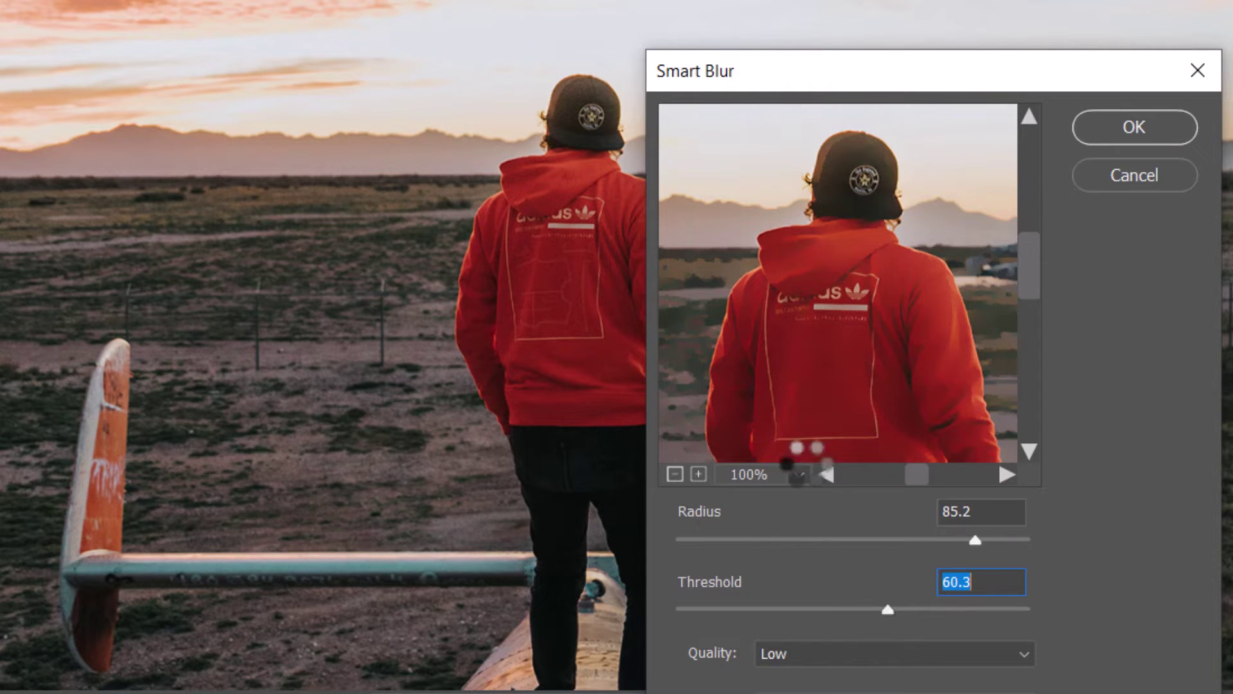
{"action": "left_click_drag", "start_coordinate": [887, 90], "coordinate": [886, 13]}
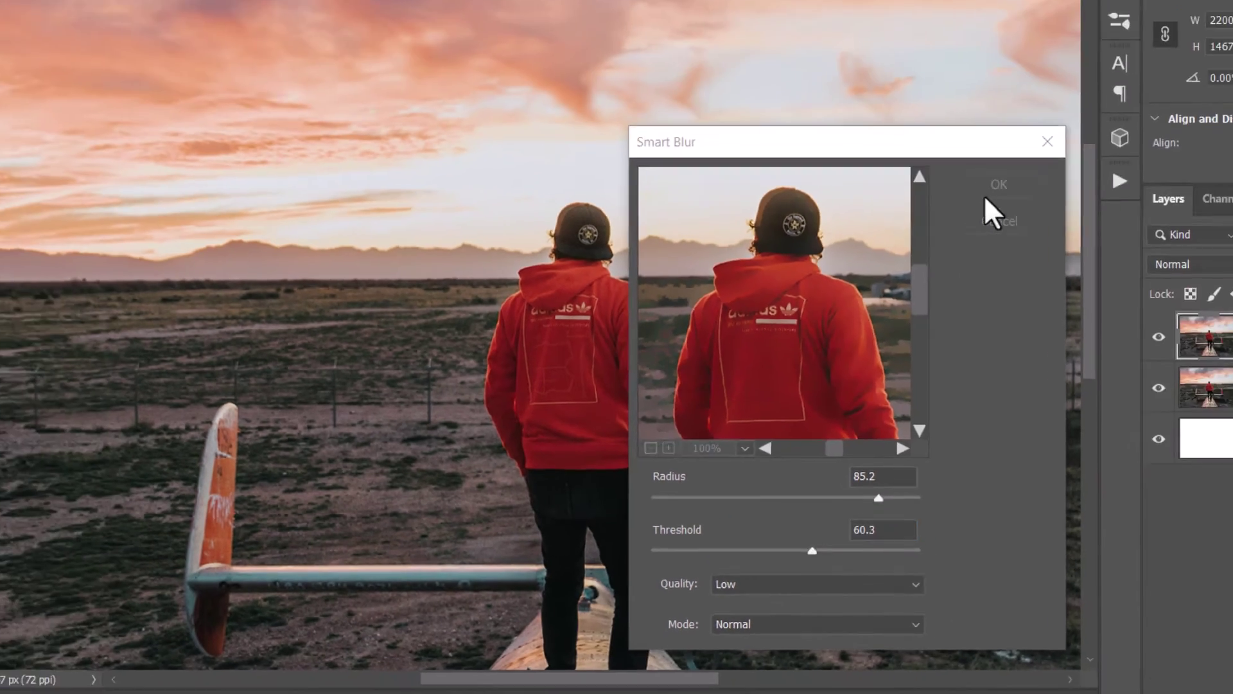
{"action": "left_click", "coordinate": [999, 184]}
{"action": "left_click_drag", "start_coordinate": [584, 364], "coordinate": [579, 313]}
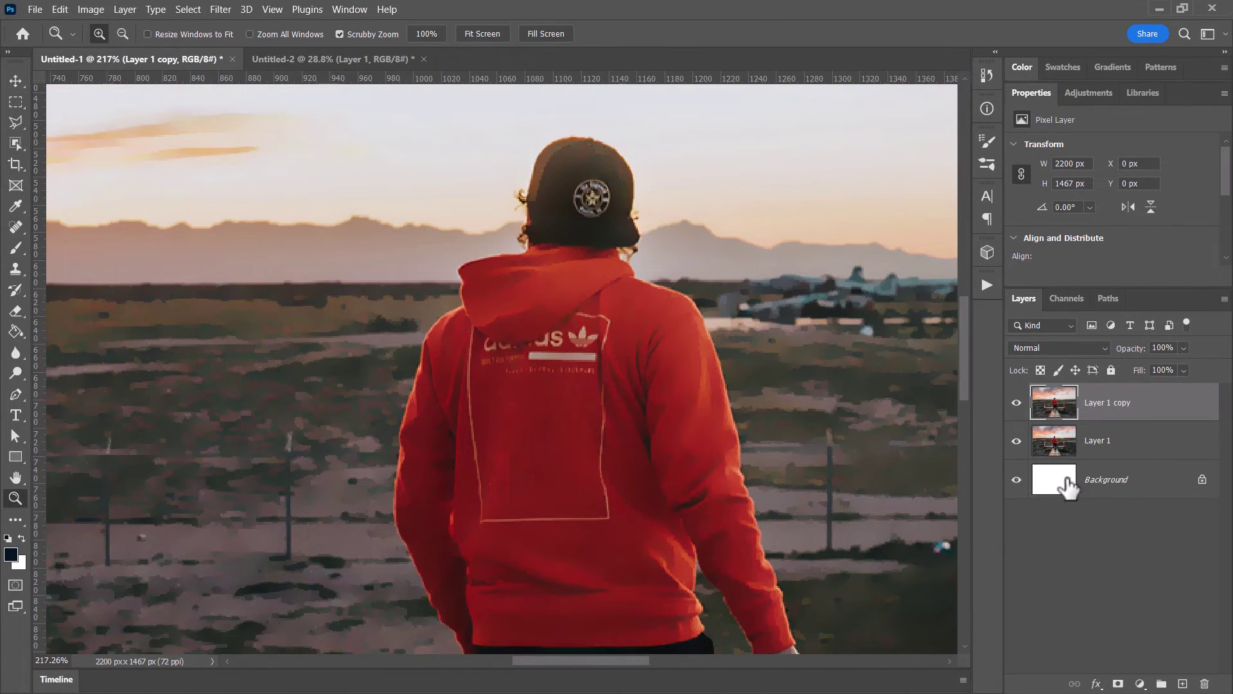
Step: Compare Layer 1 copy with the original, then set Smart Blur to Low quality, Edge Only mode
{"action": "left_click", "coordinate": [1017, 405]}
{"action": "left_click", "coordinate": [1017, 405]}
{"action": "left_click", "coordinate": [1016, 405]}
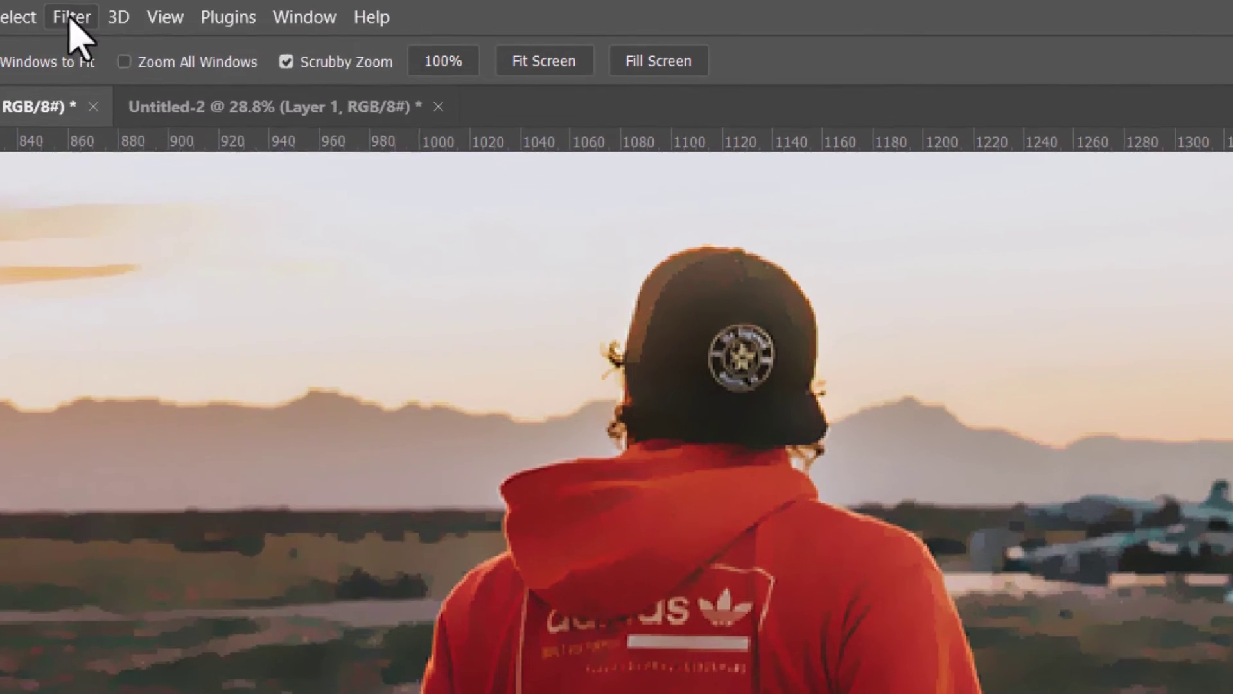
{"action": "left_click", "coordinate": [221, 9]}
{"action": "mouse_move", "coordinate": [136, 385]}
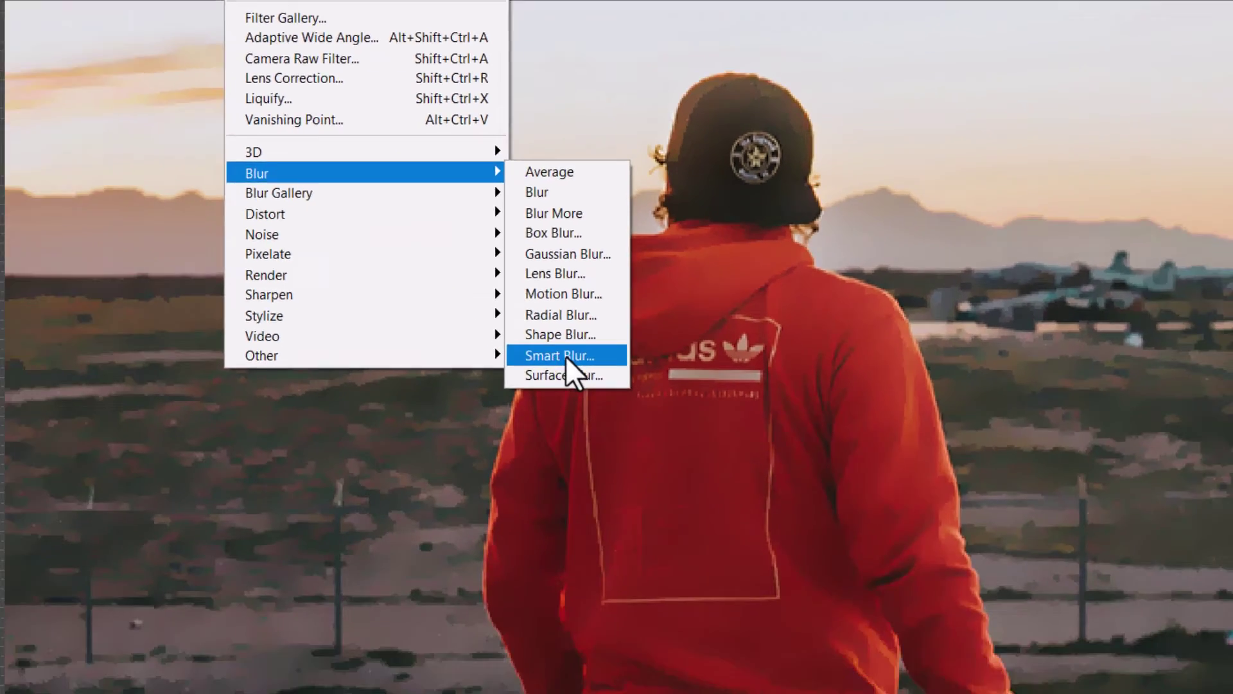
{"action": "left_click", "coordinate": [566, 360]}
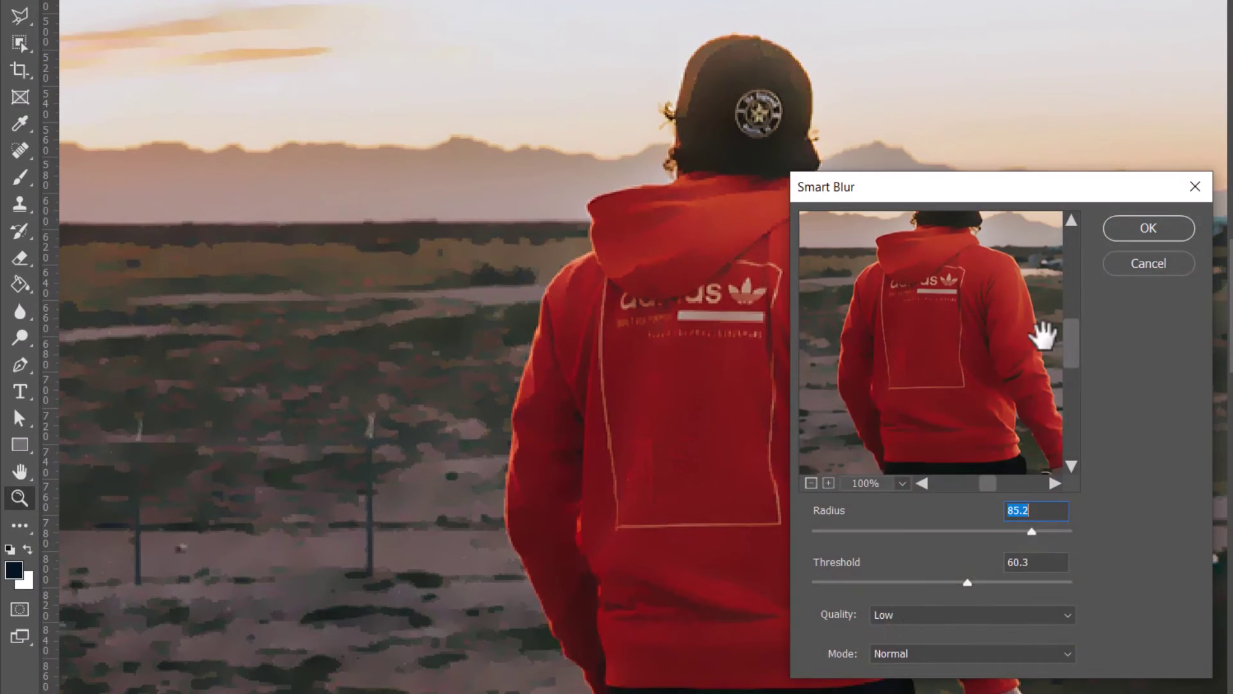
{"action": "left_click", "coordinate": [889, 627]}
{"action": "left_click", "coordinate": [886, 633]}
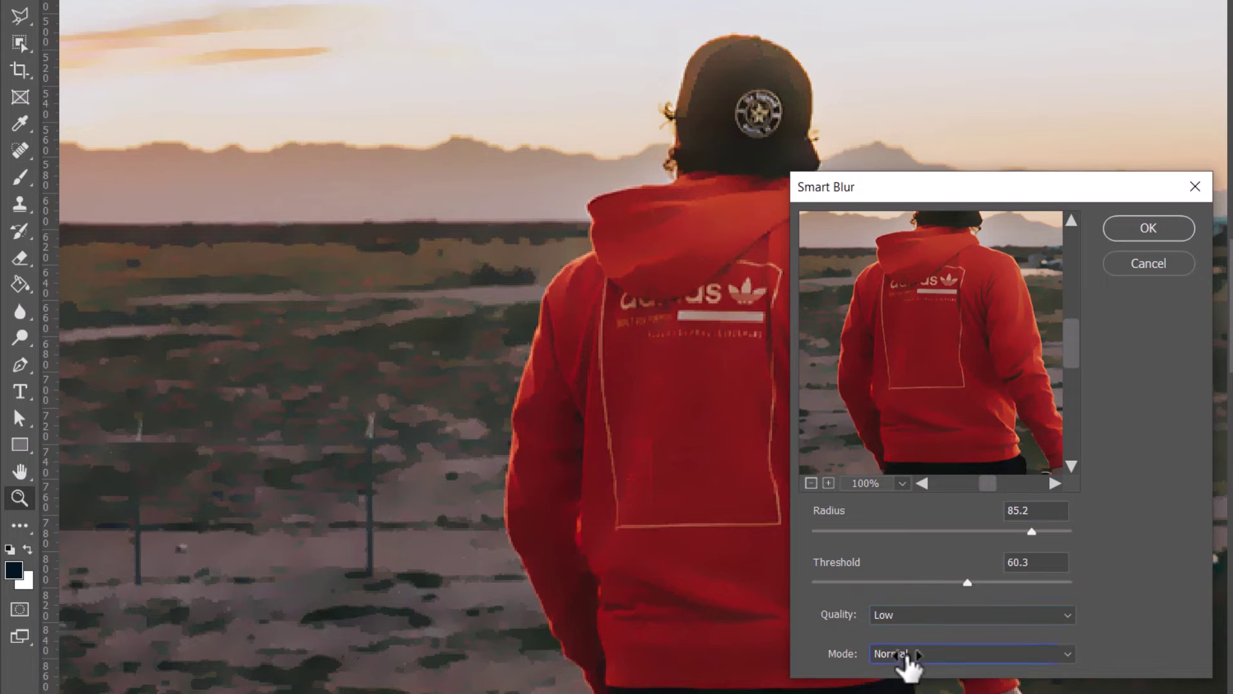
{"action": "left_click", "coordinate": [905, 655]}
{"action": "left_click", "coordinate": [913, 686]}
Step: Apply Edge Only Smart Blur with radius 24.2 and threshold 76.3, then undo it
{"action": "left_click_drag", "start_coordinate": [929, 346], "coordinate": [861, 385]}
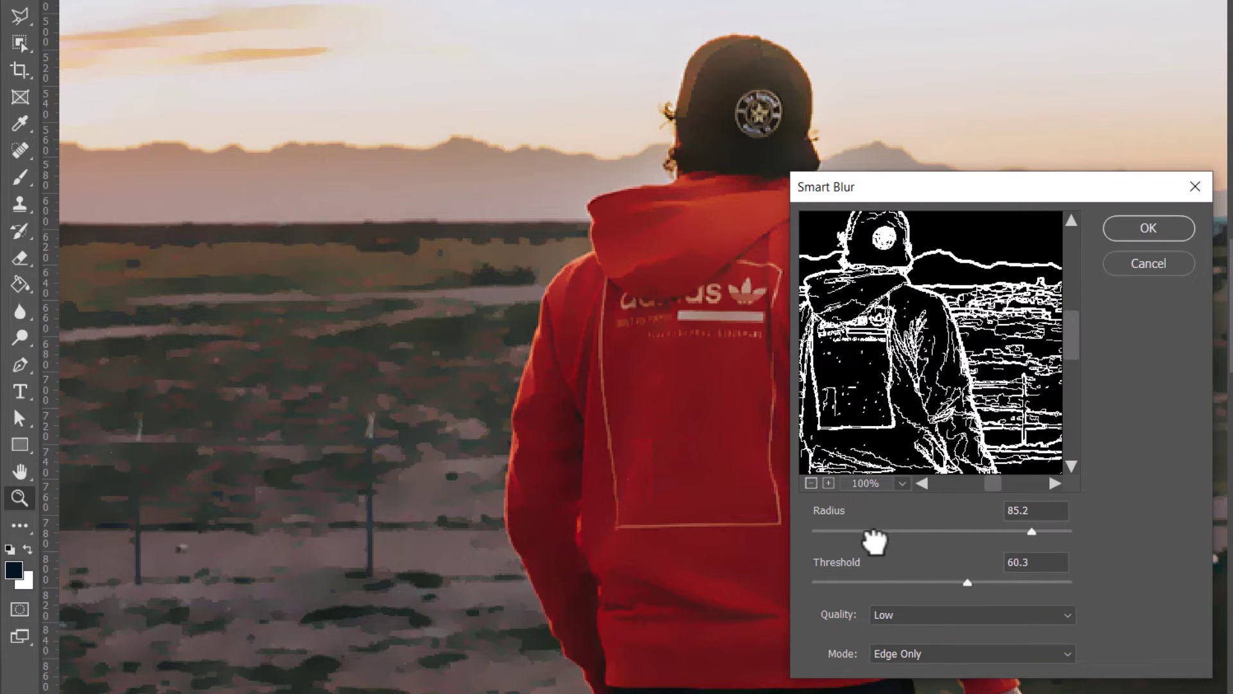
{"action": "left_click", "coordinate": [875, 531]}
{"action": "left_click", "coordinate": [851, 582]}
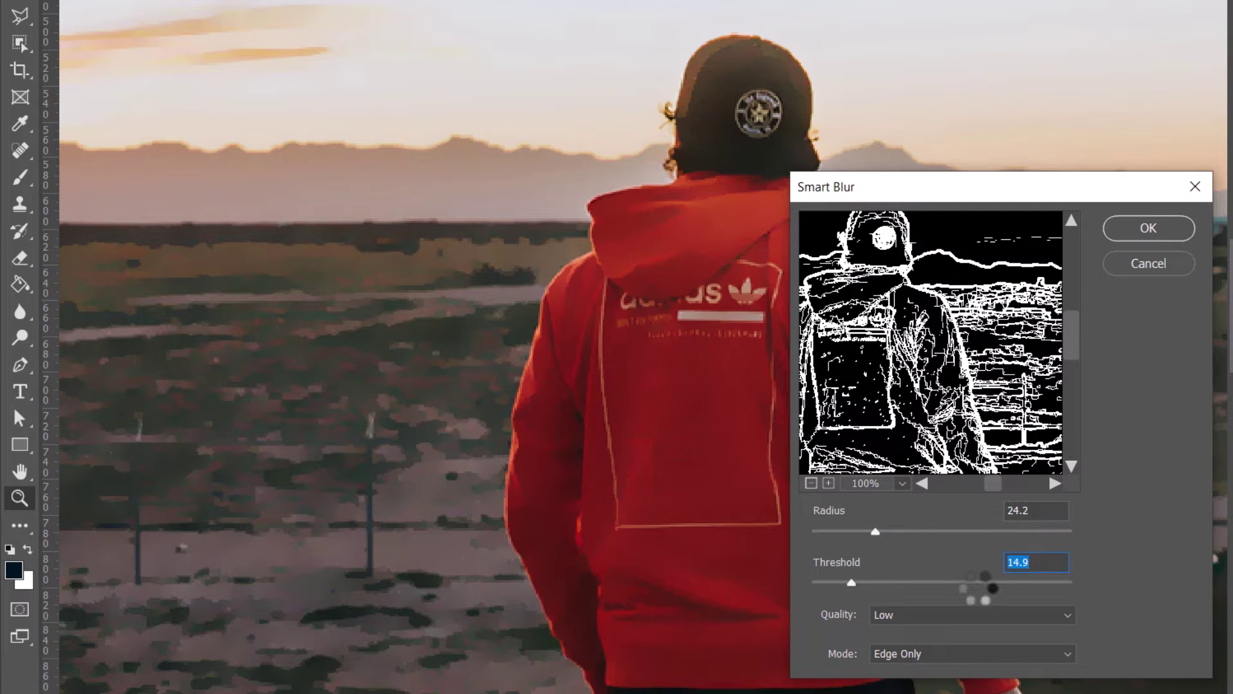
{"action": "left_click", "coordinate": [1008, 582]}
{"action": "left_click", "coordinate": [1148, 228]}
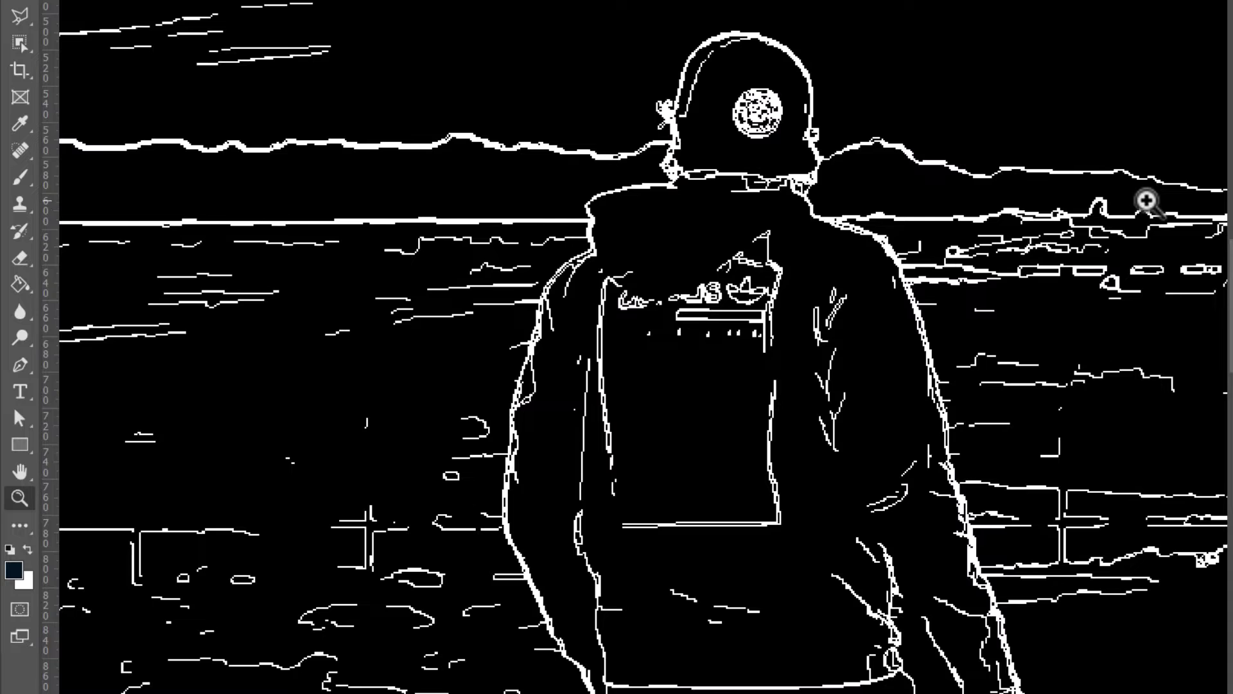
{"action": "key", "text": "ctrl+z"}
Step: Reapply Smart Blur in Overlay Edge mode and send Layer 1 copy to the trash
{"action": "left_click", "coordinate": [286, 0]}
{"action": "mouse_move", "coordinate": [340, 128]}
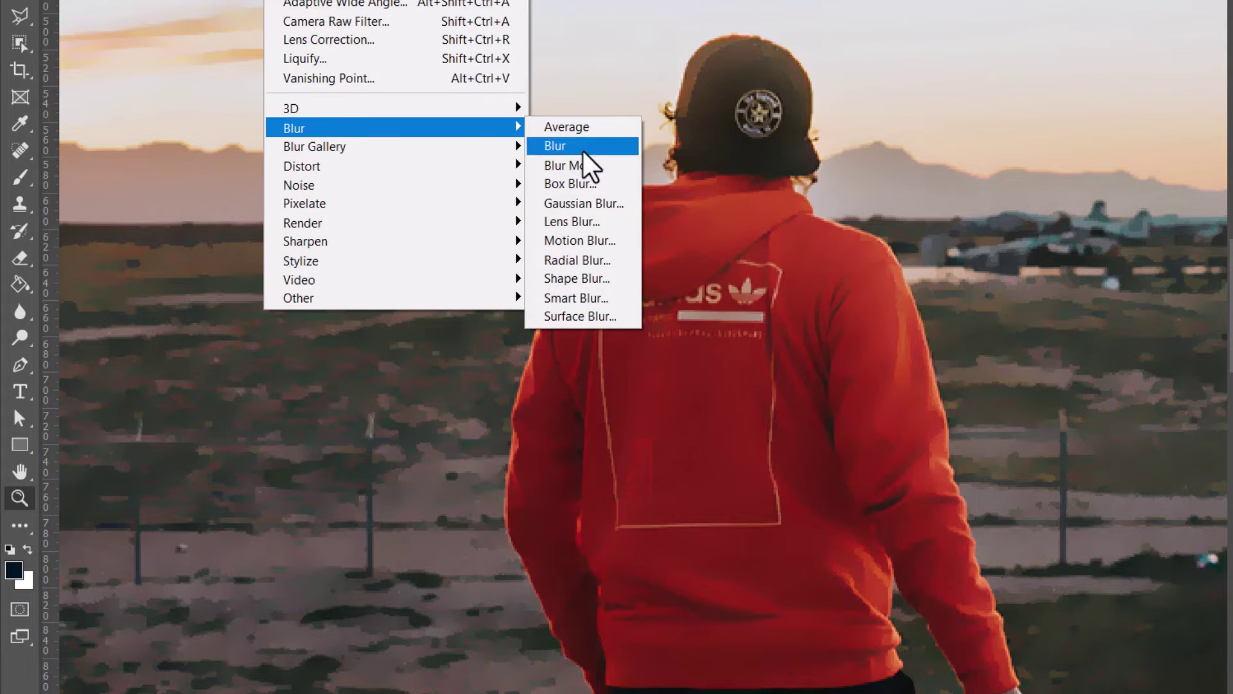
{"action": "left_click", "coordinate": [608, 301]}
{"action": "left_click", "coordinate": [923, 659]}
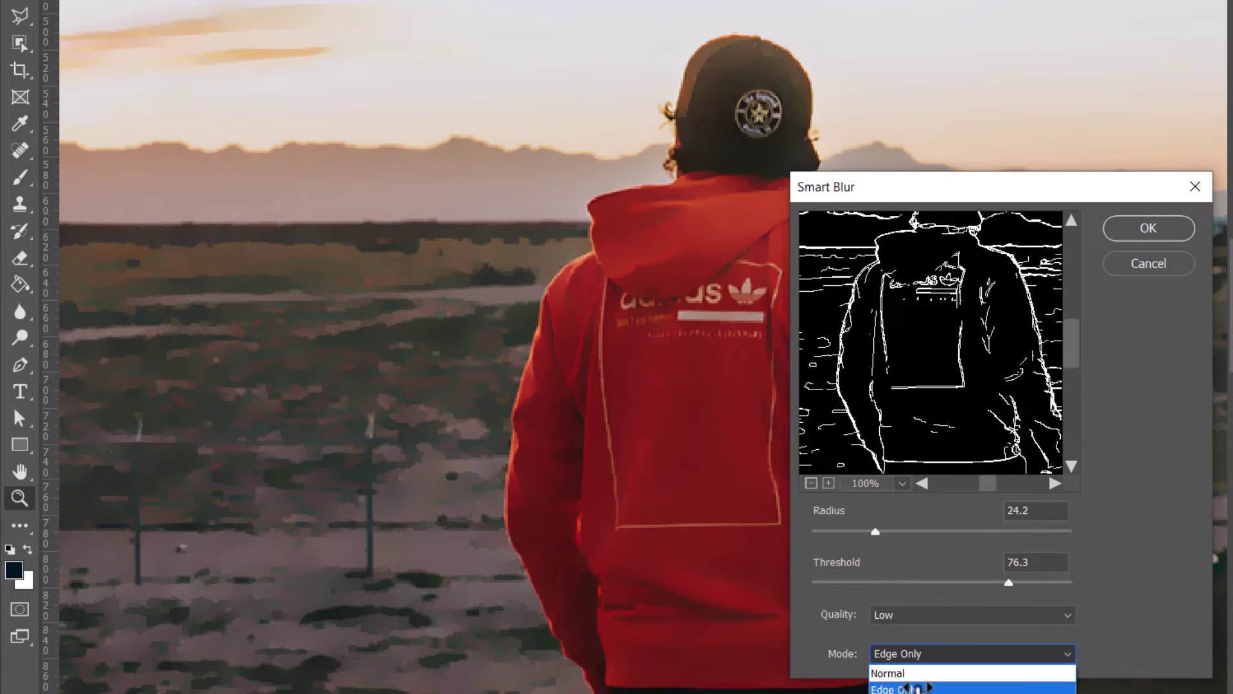
{"action": "left_click", "coordinate": [925, 690]}
{"action": "left_click_drag", "start_coordinate": [946, 318], "coordinate": [874, 366]}
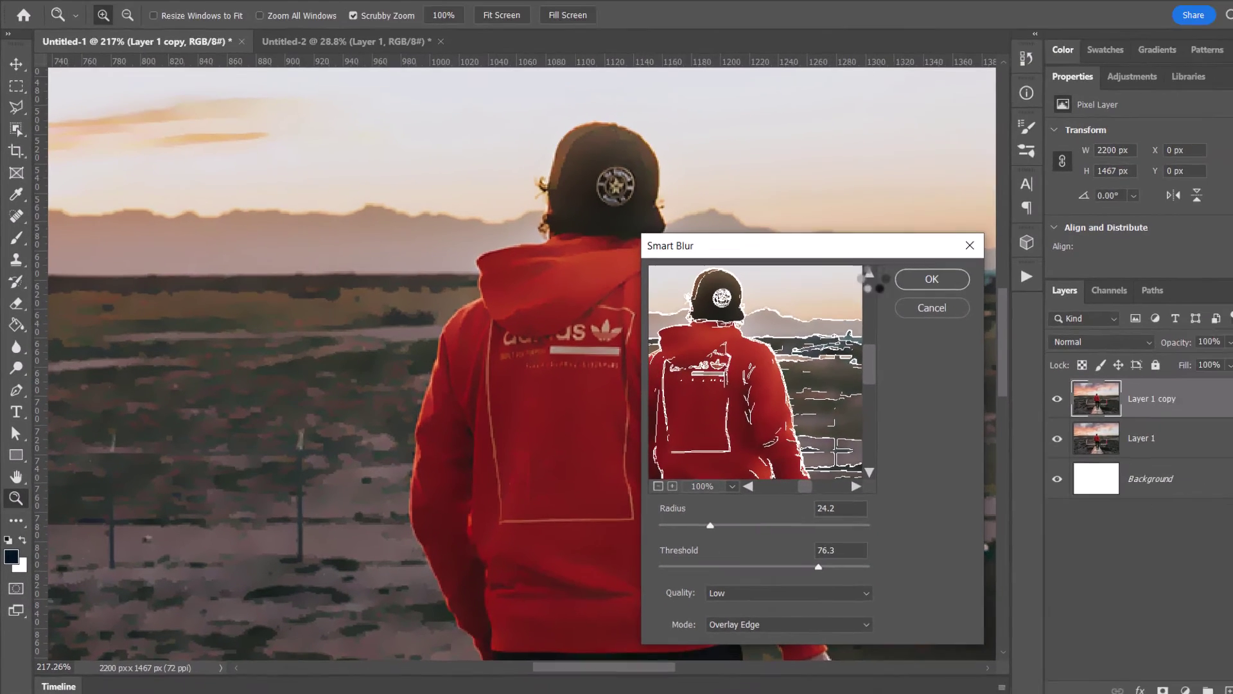
{"action": "left_click", "coordinate": [932, 279]}
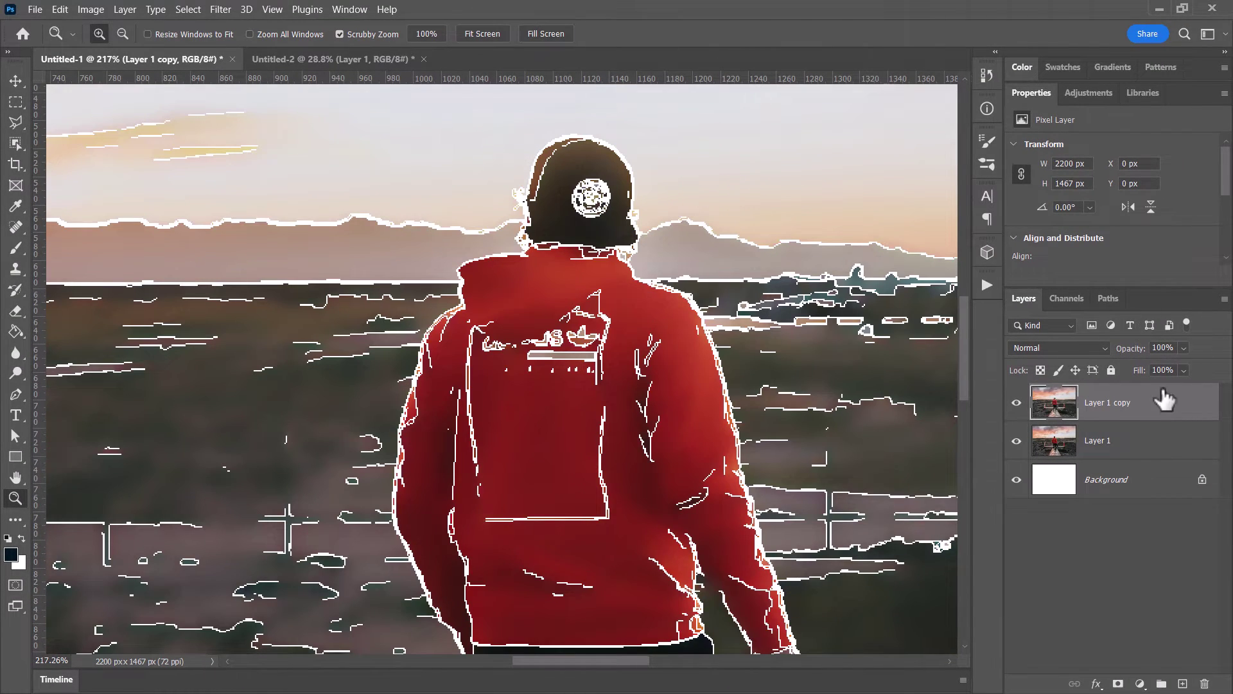
{"action": "left_click", "coordinate": [1205, 683]}
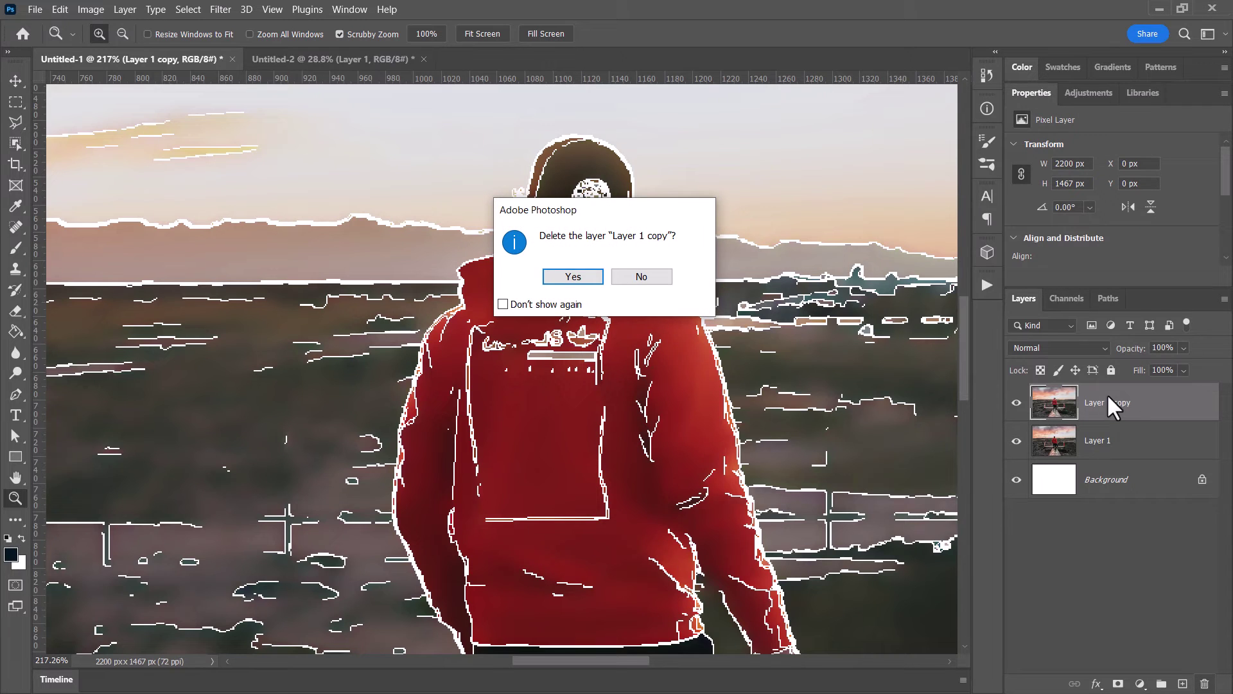
Step: Confirm deleting Layer 1 copy and bring up the Surface Blur settings
{"action": "left_click", "coordinate": [561, 275]}
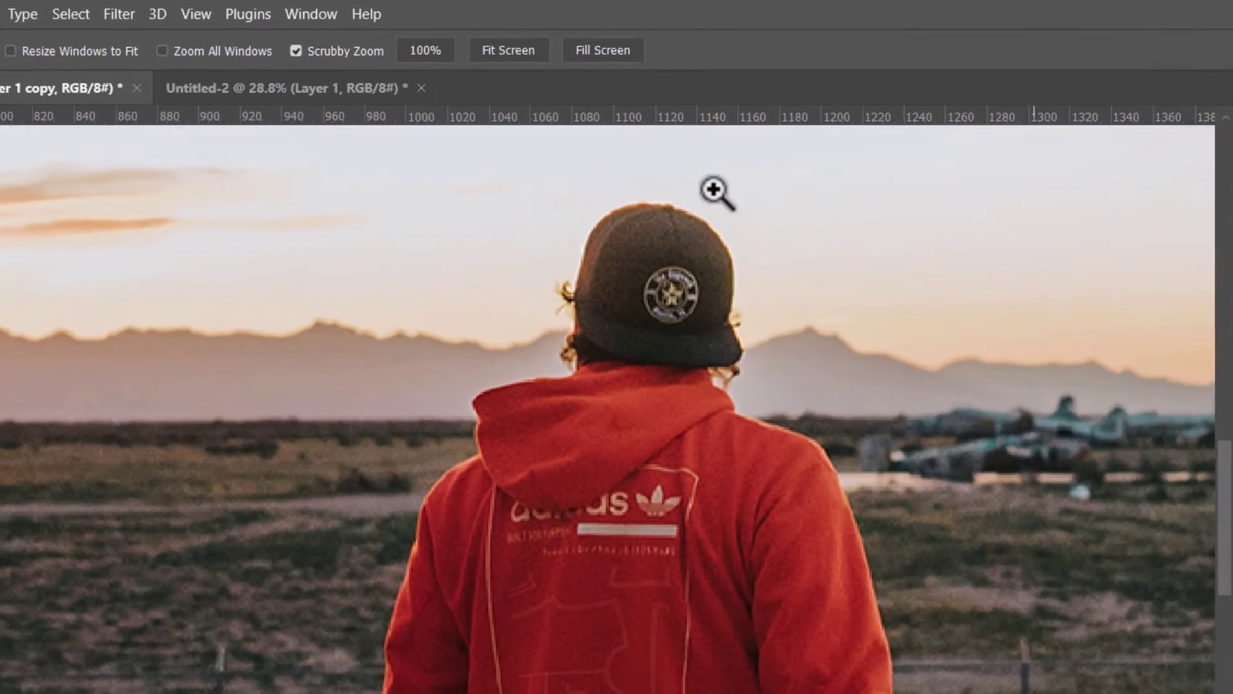
{"action": "left_click", "coordinate": [121, 14]}
{"action": "mouse_move", "coordinate": [149, 313]}
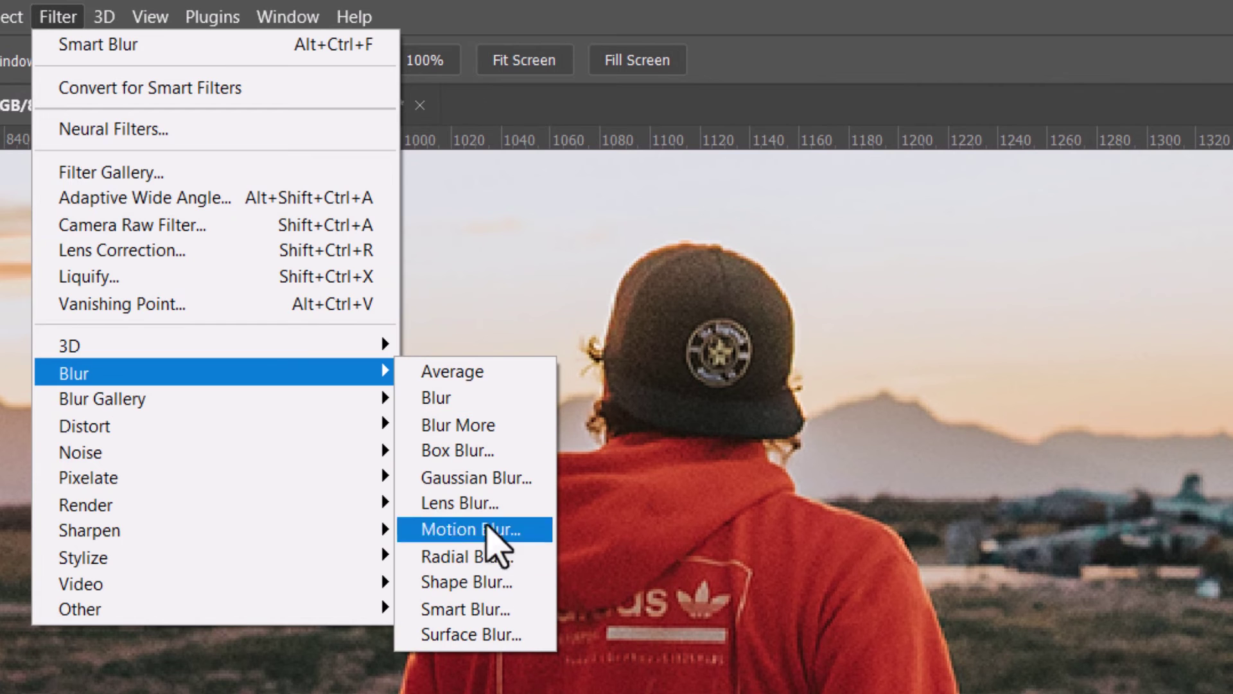
{"action": "left_click", "coordinate": [501, 647]}
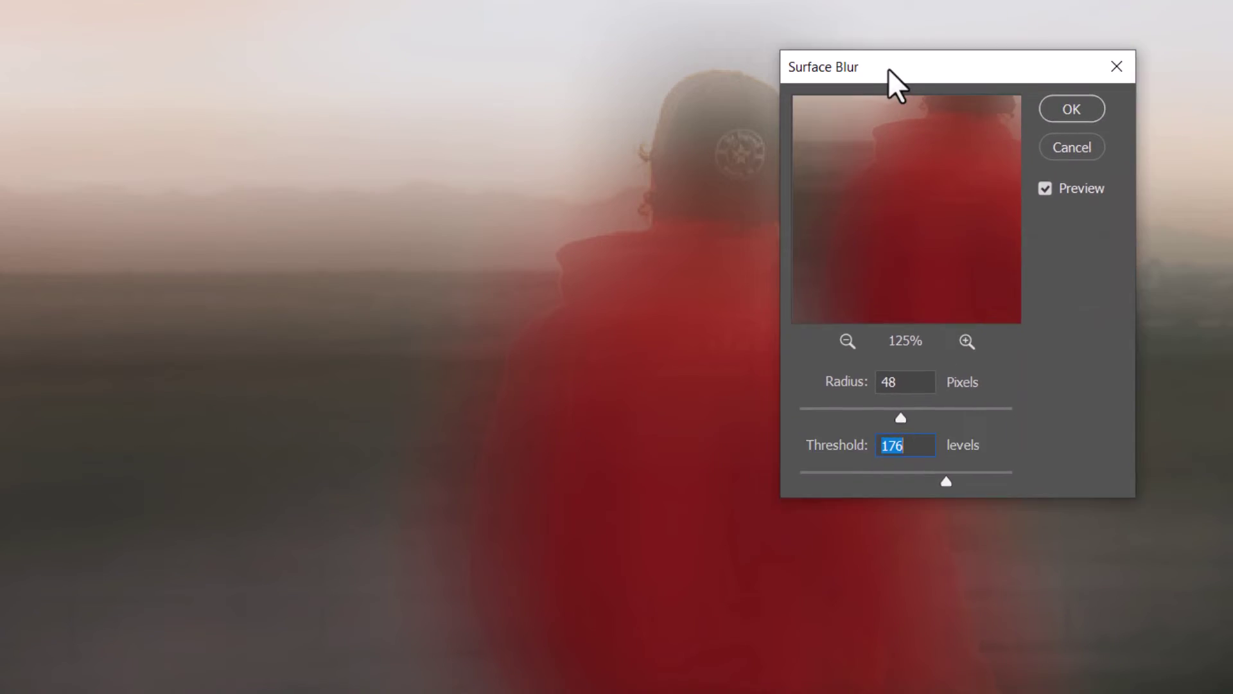
{"action": "left_click_drag", "start_coordinate": [888, 68], "coordinate": [937, 127]}
{"action": "key", "text": "alt"}
Step: Apply Surface Blur at radius 7 px and threshold 103 levels, then zoom in on the hood
{"action": "left_click_drag", "start_coordinate": [928, 476], "coordinate": [884, 472]}
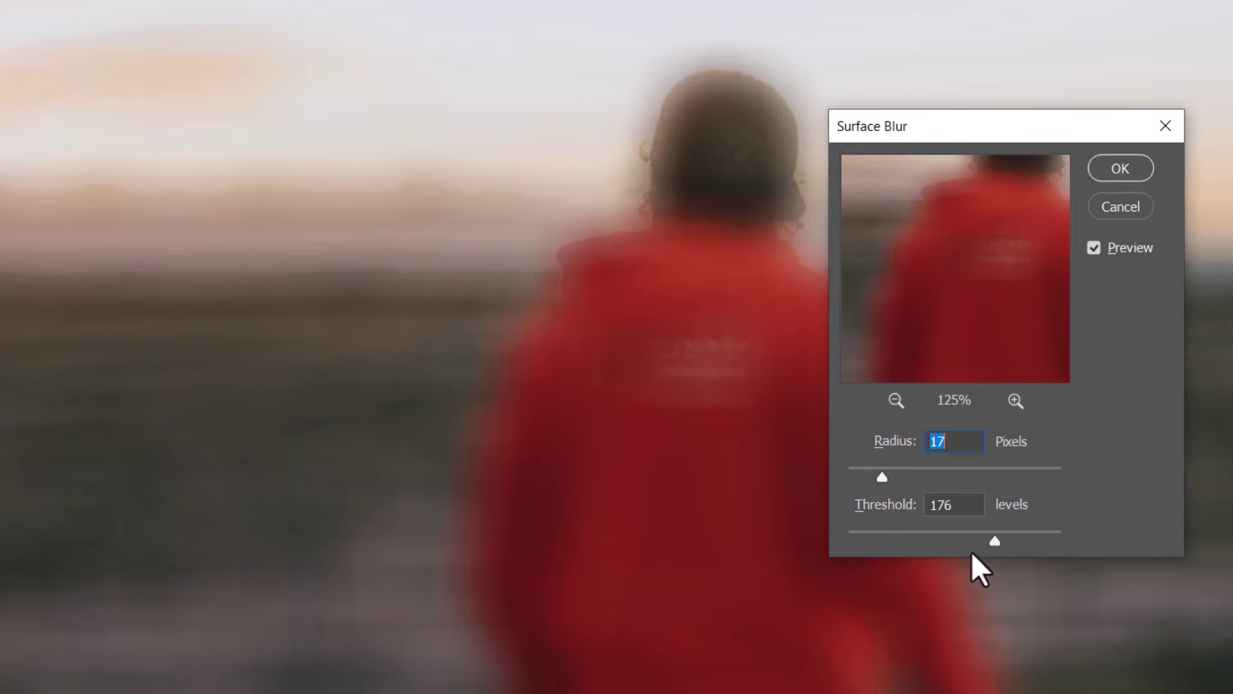
{"action": "left_click_drag", "start_coordinate": [907, 545], "coordinate": [932, 540]}
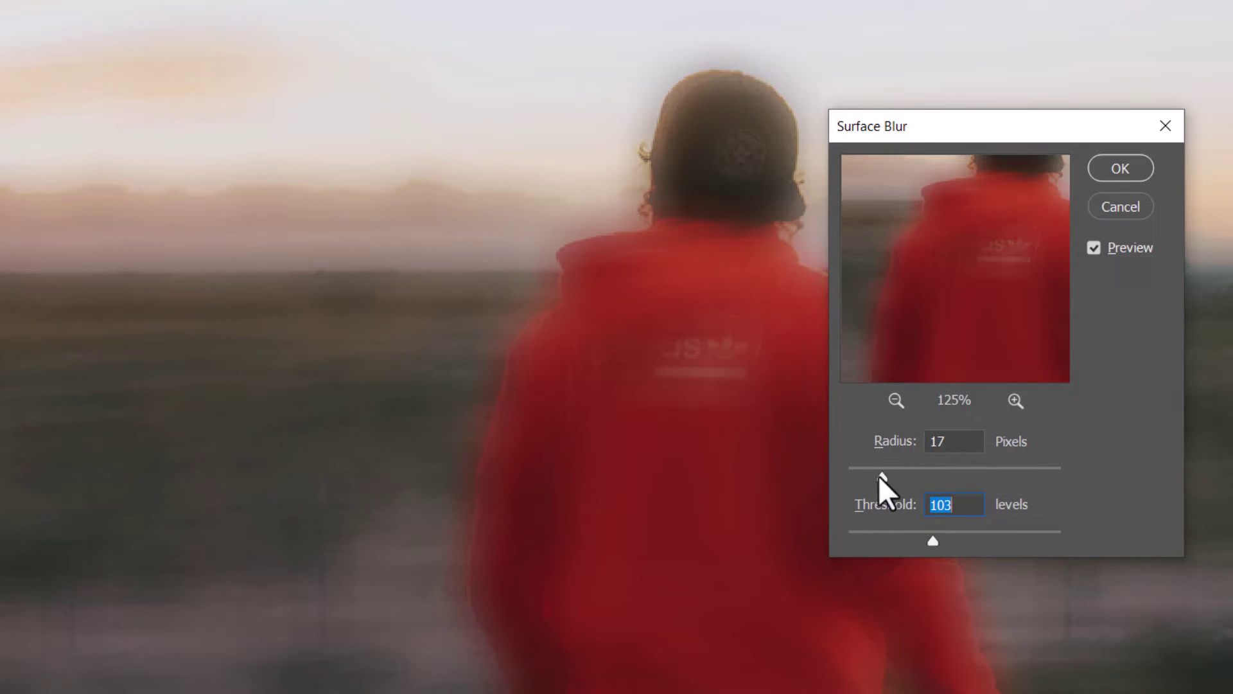
{"action": "left_click", "coordinate": [1115, 162]}
{"action": "left_click", "coordinate": [861, 262]}
{"action": "left_click", "coordinate": [774, 202], "text": "alt"}
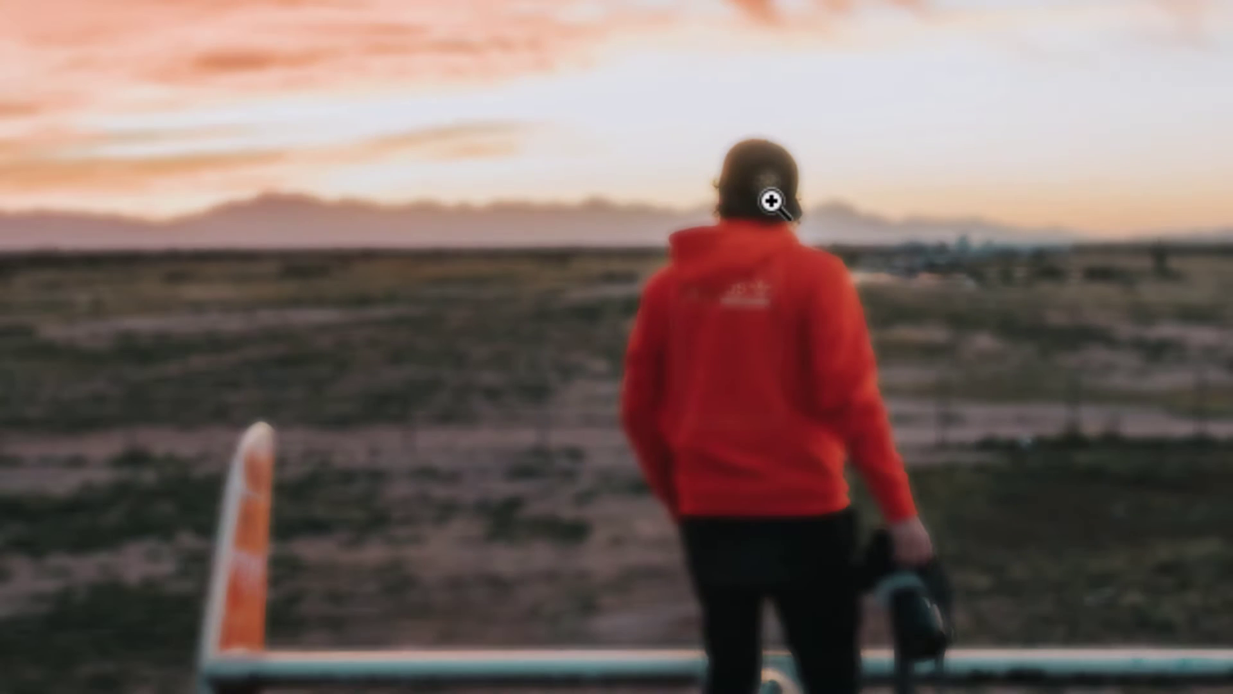
{"action": "left_click", "coordinate": [771, 201]}
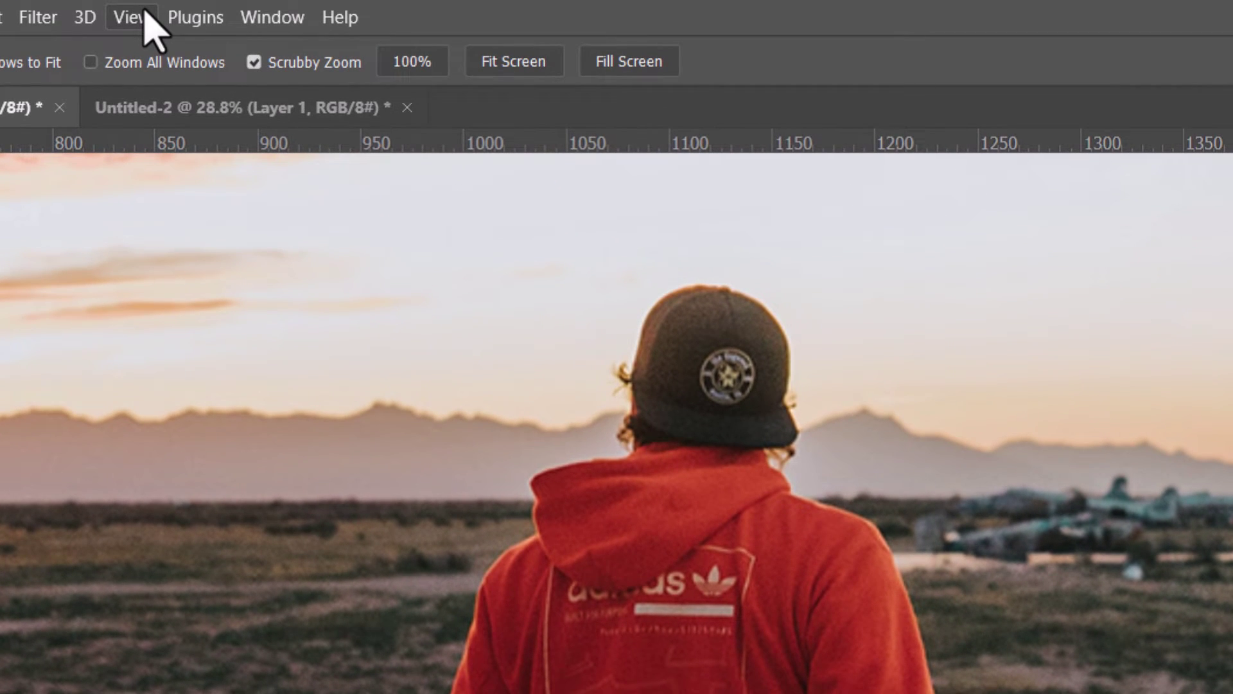
Step: Start a Field Blur and move its first pin up into the sky
{"action": "left_click", "coordinate": [58, 19]}
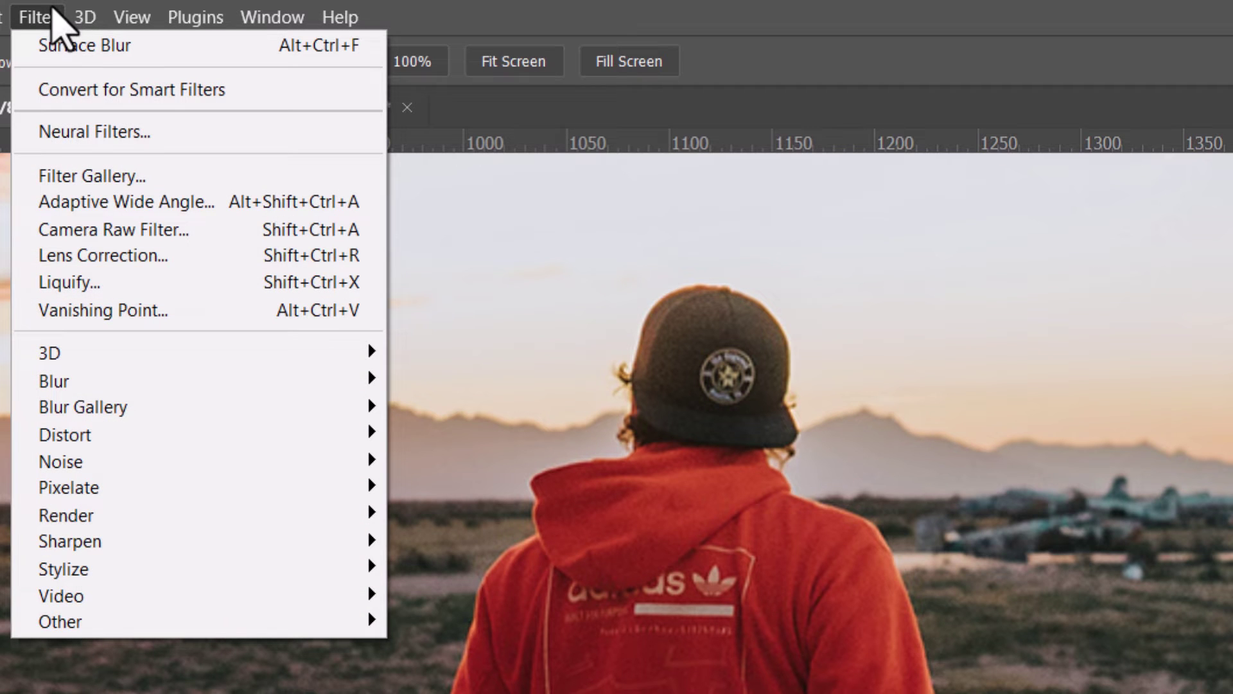
{"action": "mouse_move", "coordinate": [146, 403]}
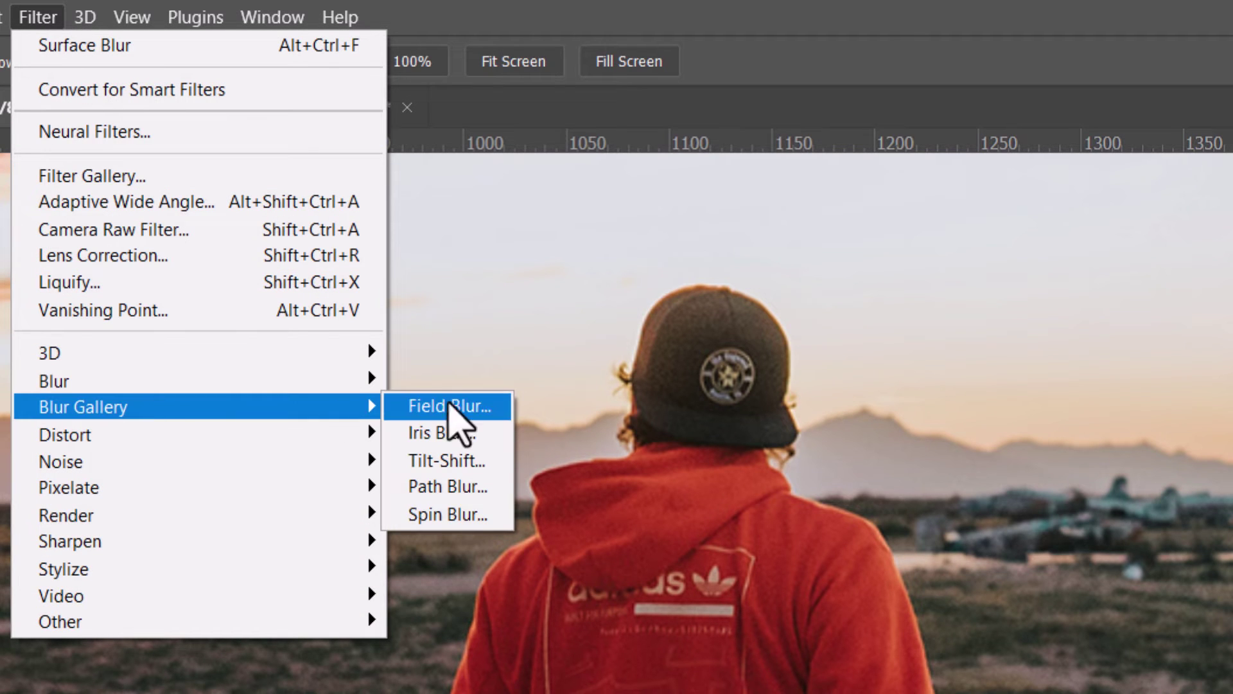
{"action": "left_click", "coordinate": [490, 406]}
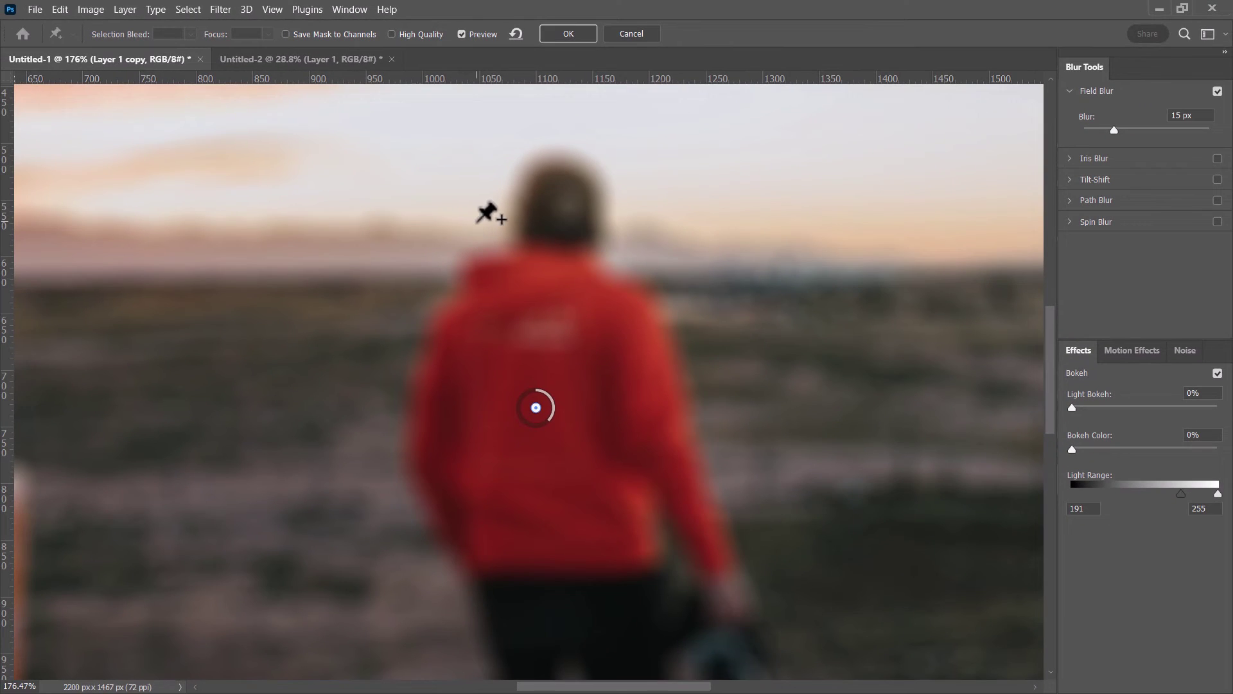
{"action": "left_click_drag", "start_coordinate": [537, 408], "coordinate": [938, 205]}
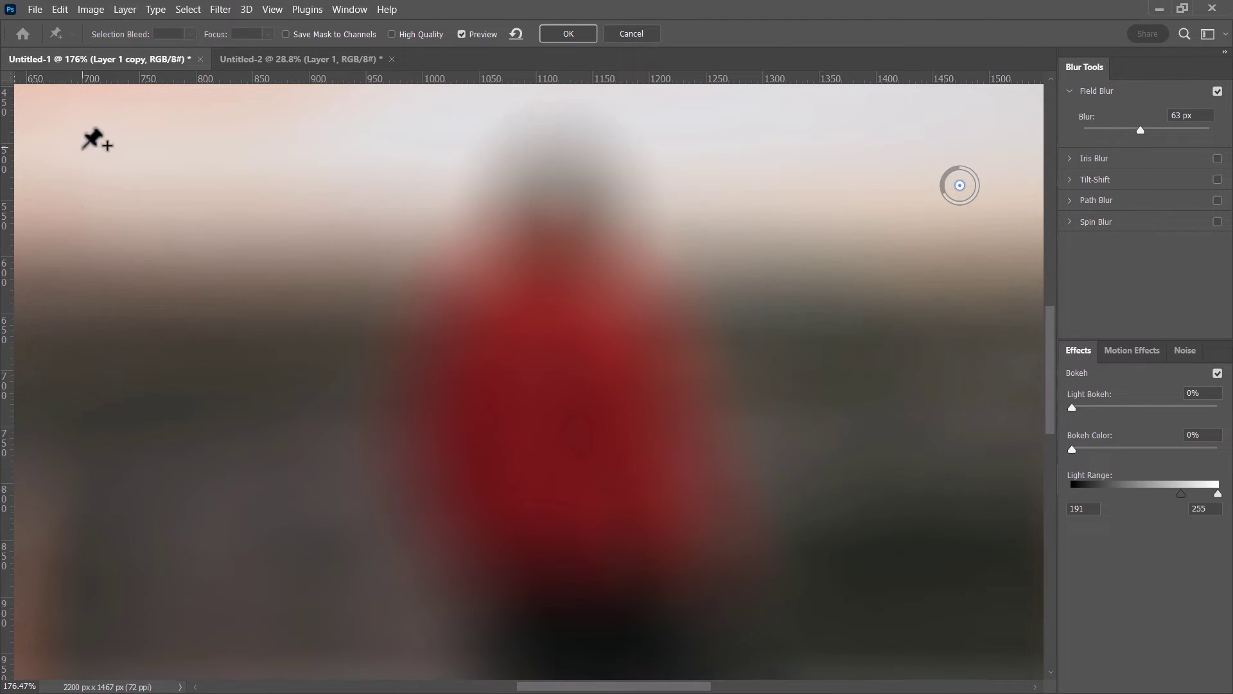
Step: Add Field Blur pins: 49 px in the top-left sky, 2 px on the head, 1 px on the hoodie
{"action": "left_click", "coordinate": [82, 148]}
{"action": "left_click_drag", "start_coordinate": [91, 157], "coordinate": [65, 162]}
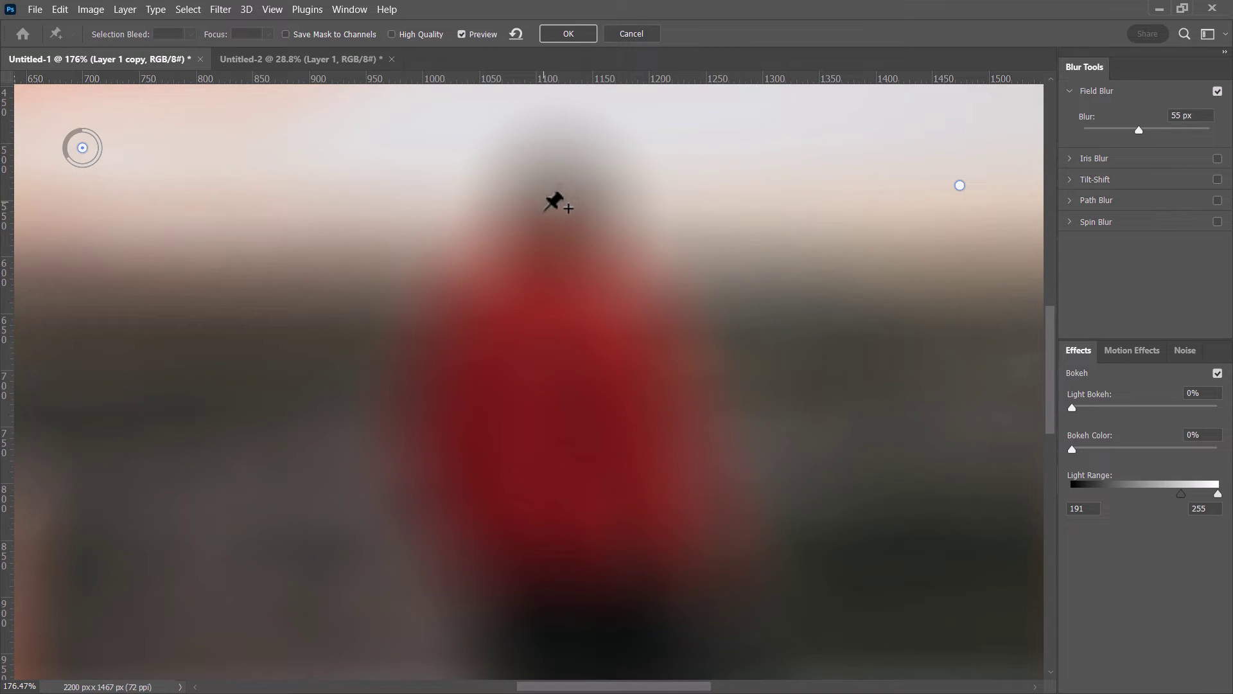
{"action": "left_click", "coordinate": [552, 209]}
{"action": "left_click_drag", "start_coordinate": [564, 228], "coordinate": [558, 200]}
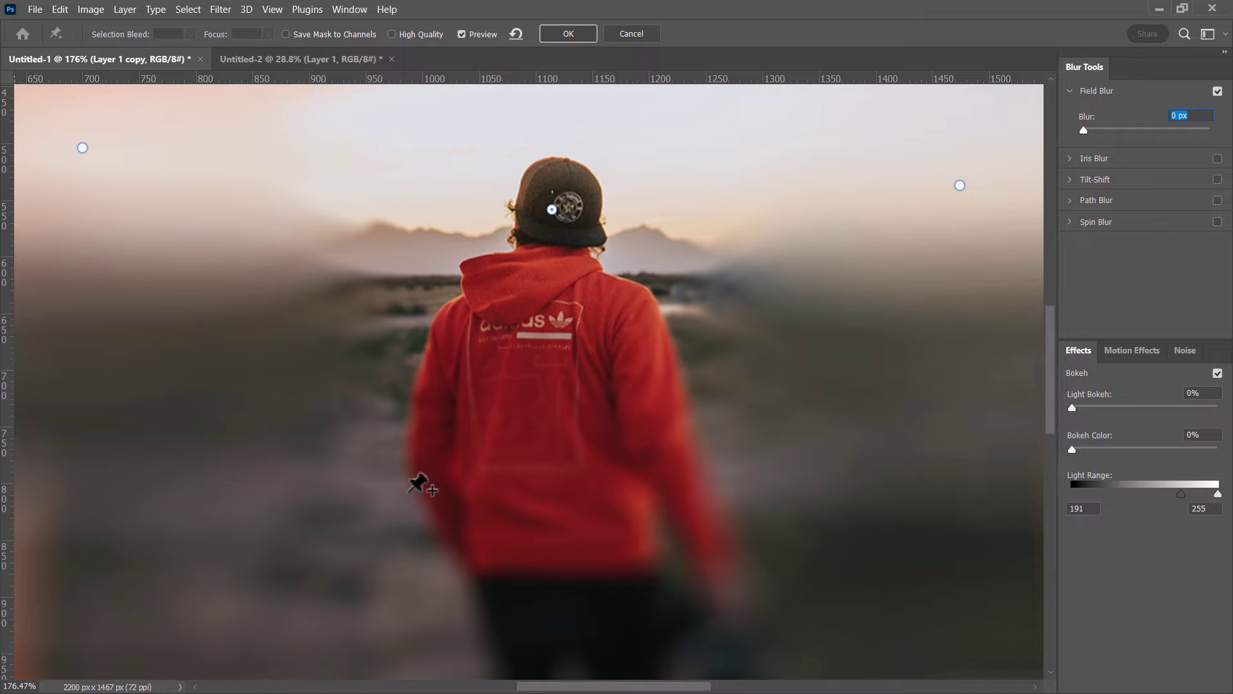
{"action": "left_click", "coordinate": [551, 514]}
{"action": "mouse_move", "coordinate": [565, 511]}
{"action": "left_mouse_down"}
{"action": "mouse_move", "coordinate": [558, 495]}
{"action": "mouse_move", "coordinate": [565, 504]}
{"action": "left_mouse_up"}
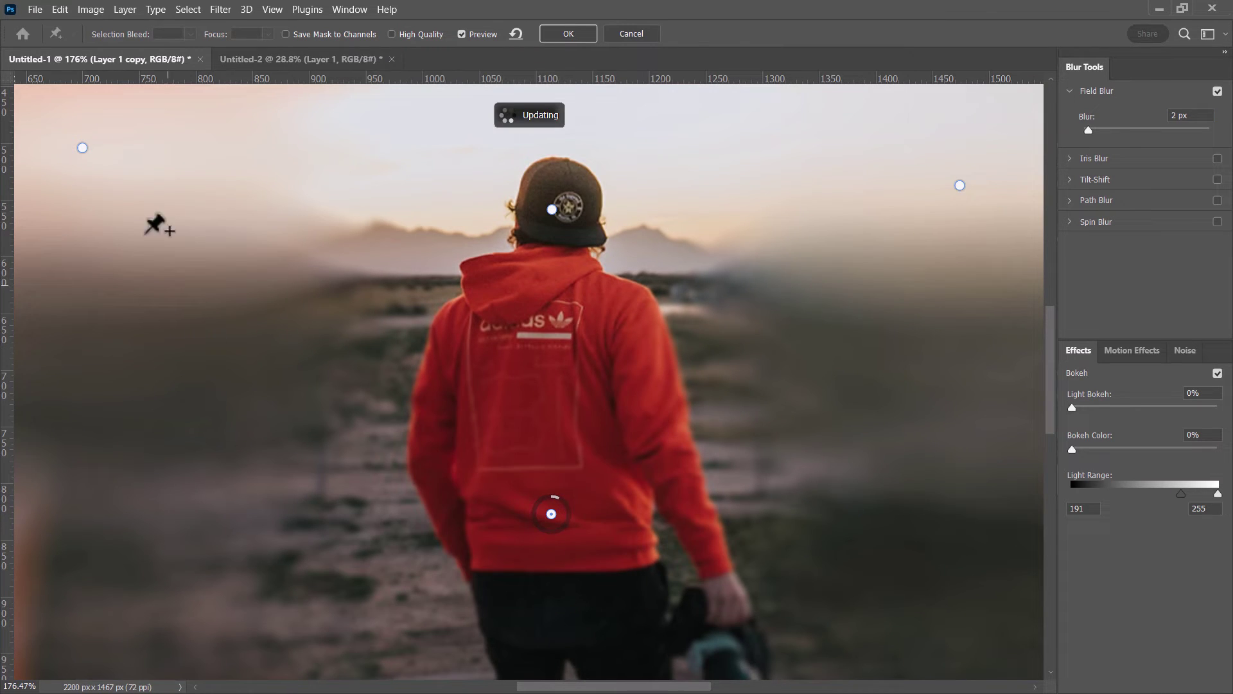
Step: Set the top-left sky pin to 12 px, the right sky pin to 15 px, and add 26 px on the legs
{"action": "left_click", "coordinate": [82, 149]}
{"action": "left_click_drag", "start_coordinate": [61, 161], "coordinate": [109, 161]}
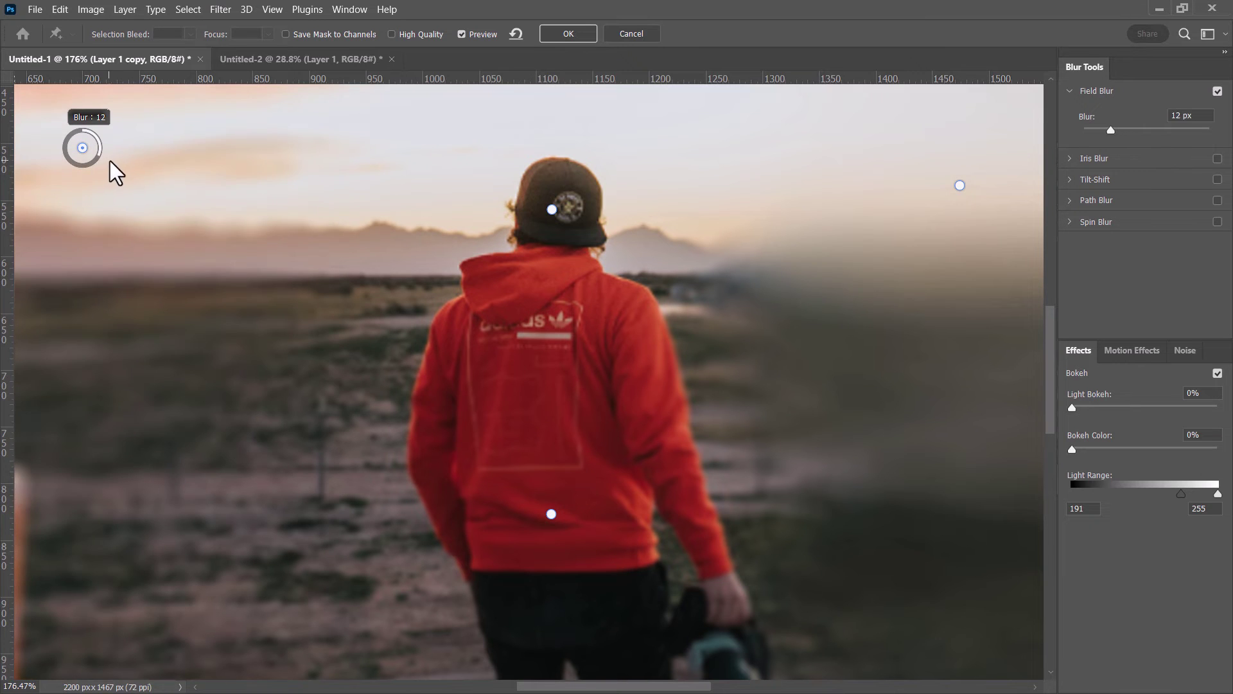
{"action": "left_click", "coordinate": [960, 187]}
{"action": "left_click_drag", "start_coordinate": [953, 215], "coordinate": [979, 217]}
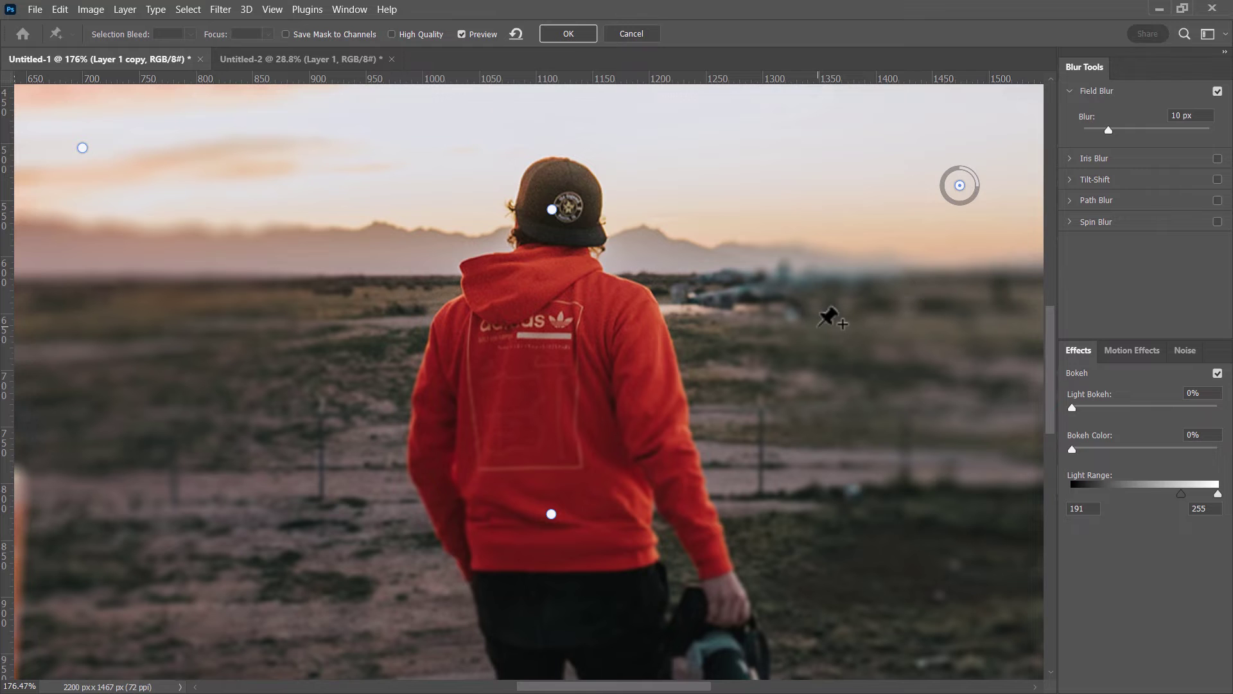
{"action": "scroll", "coordinate": [730, 284], "scroll_direction": "up", "scroll_amount": 5}
{"action": "scroll", "coordinate": [769, 319], "scroll_direction": "down", "scroll_amount": 10}
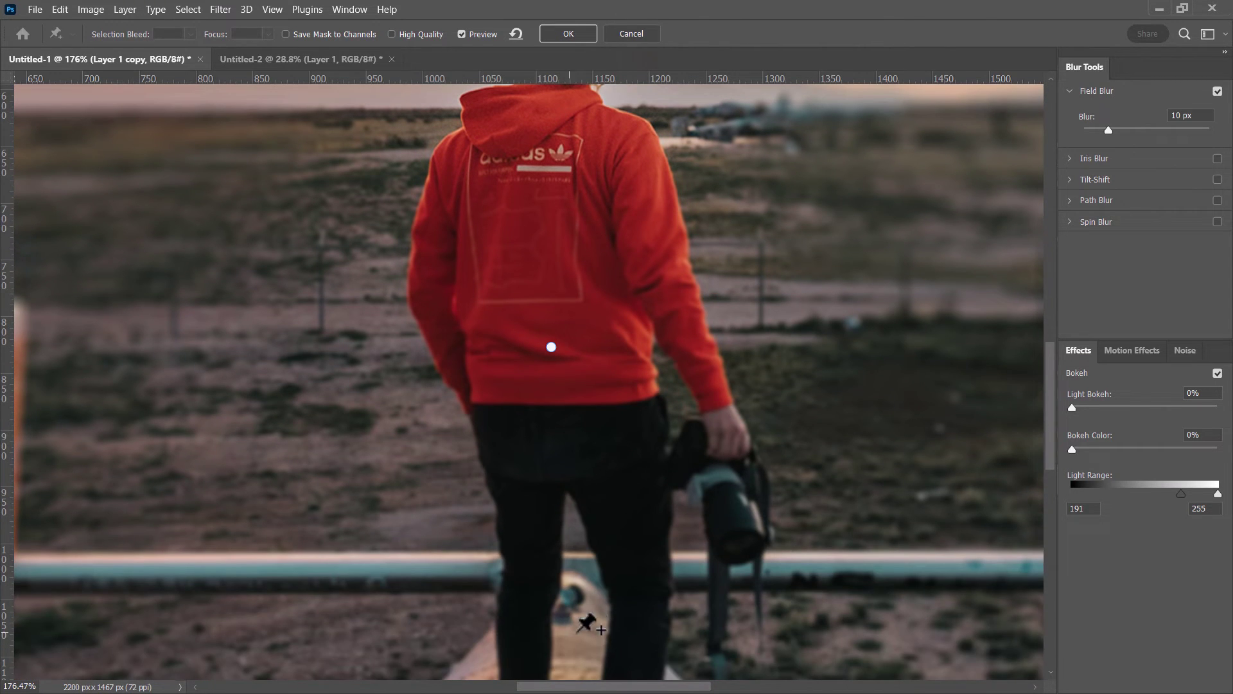
{"action": "left_click", "coordinate": [593, 627]}
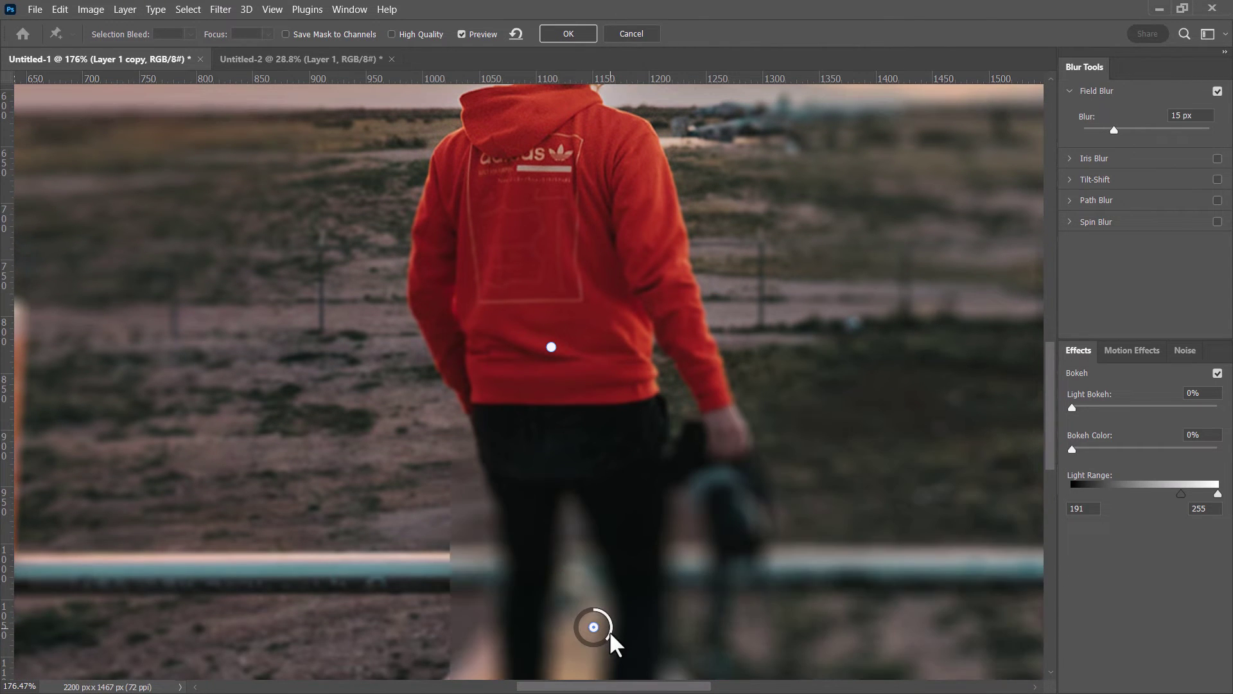
{"action": "left_click_drag", "start_coordinate": [611, 642], "coordinate": [591, 651]}
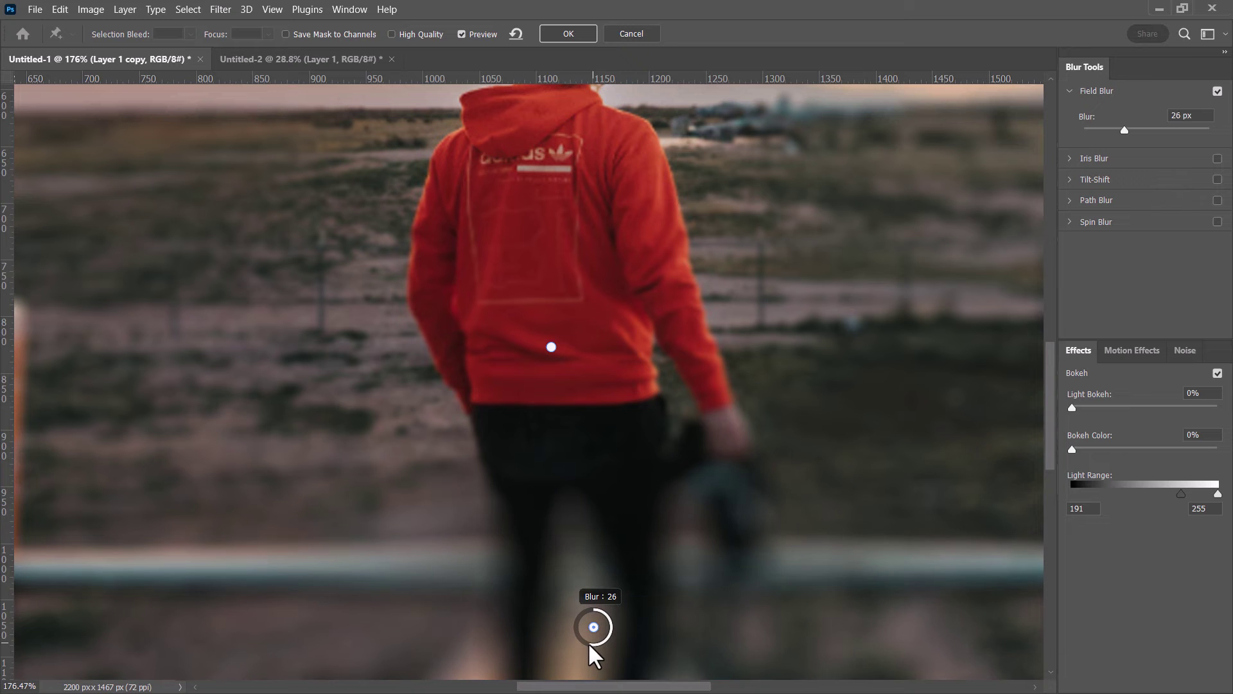
Step: Apply the Field Blur, zoom out and recentre the man, then undo the blur
{"action": "left_click", "coordinate": [566, 35]}
{"action": "left_click", "coordinate": [585, 262], "text": "alt"}
{"action": "left_click", "coordinate": [585, 256], "text": "alt"}
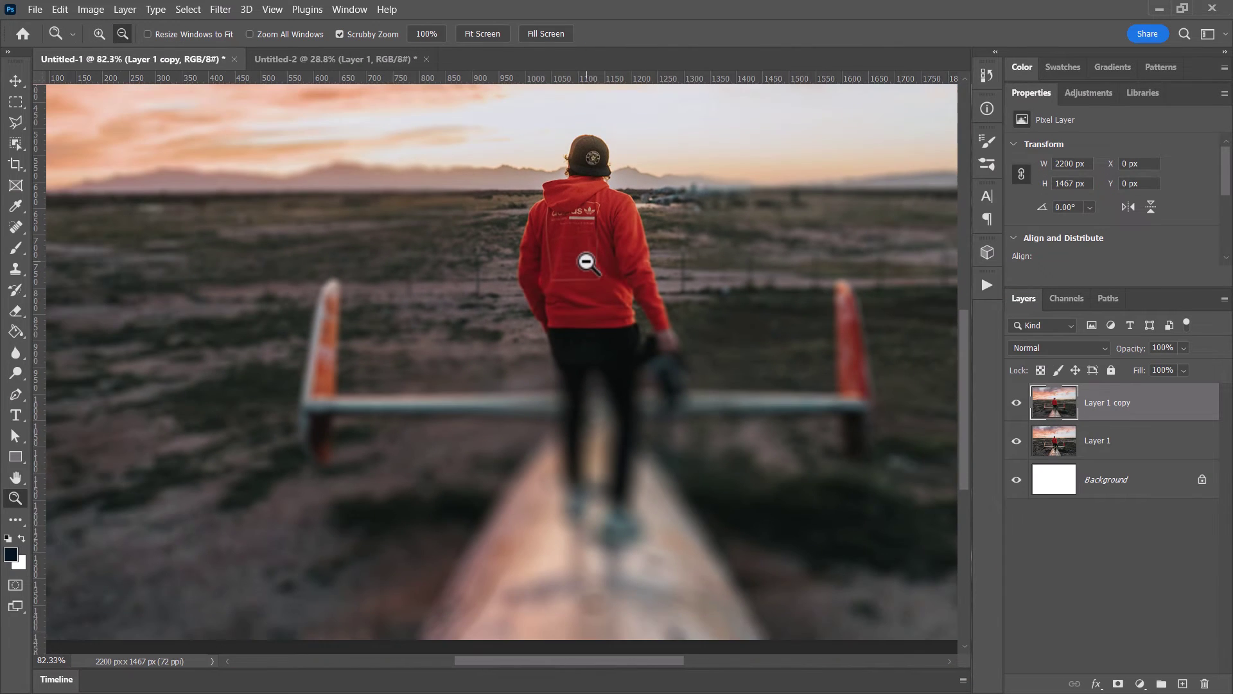
{"action": "left_click_drag", "start_coordinate": [660, 264], "coordinate": [601, 314]}
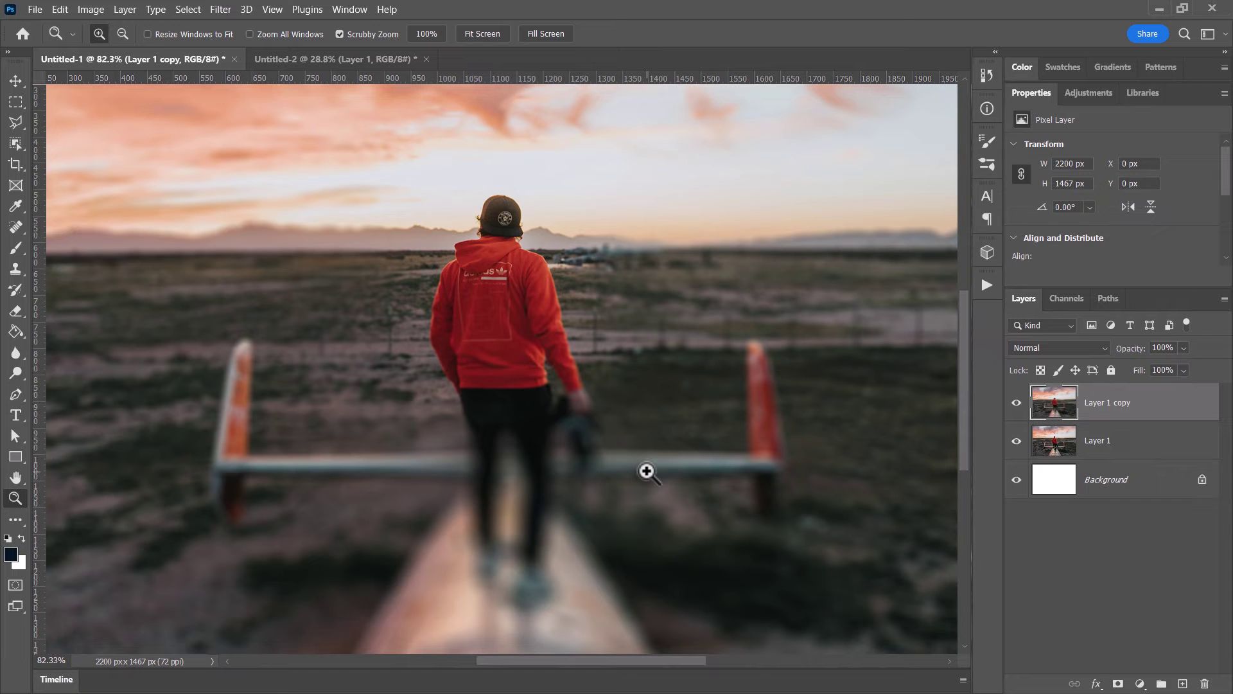
{"action": "key", "text": "ctrl+z"}
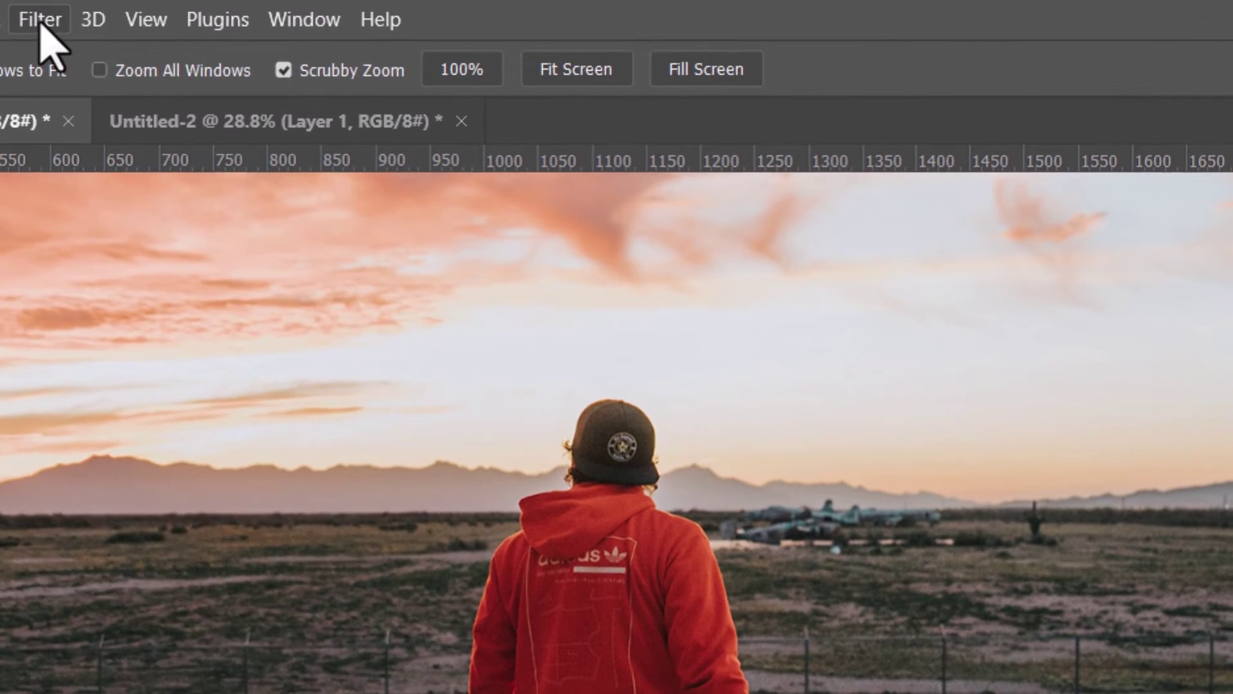
{"action": "left_click", "coordinate": [40, 24]}
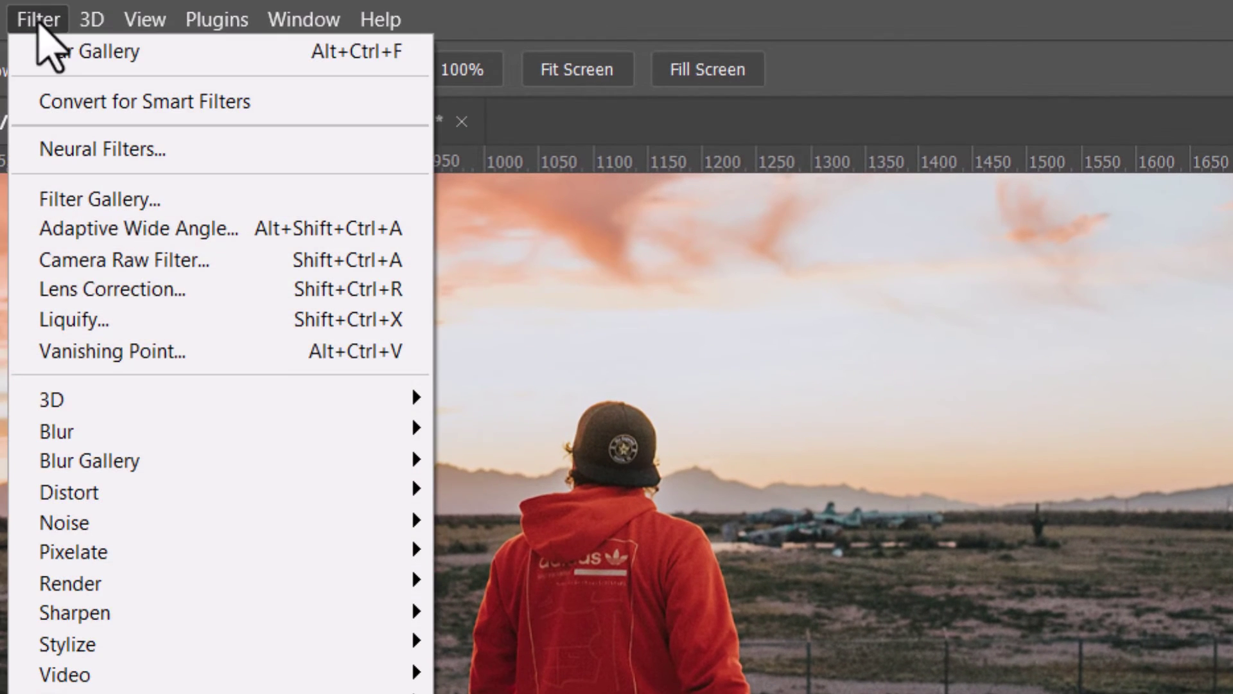
{"action": "mouse_move", "coordinate": [152, 429]}
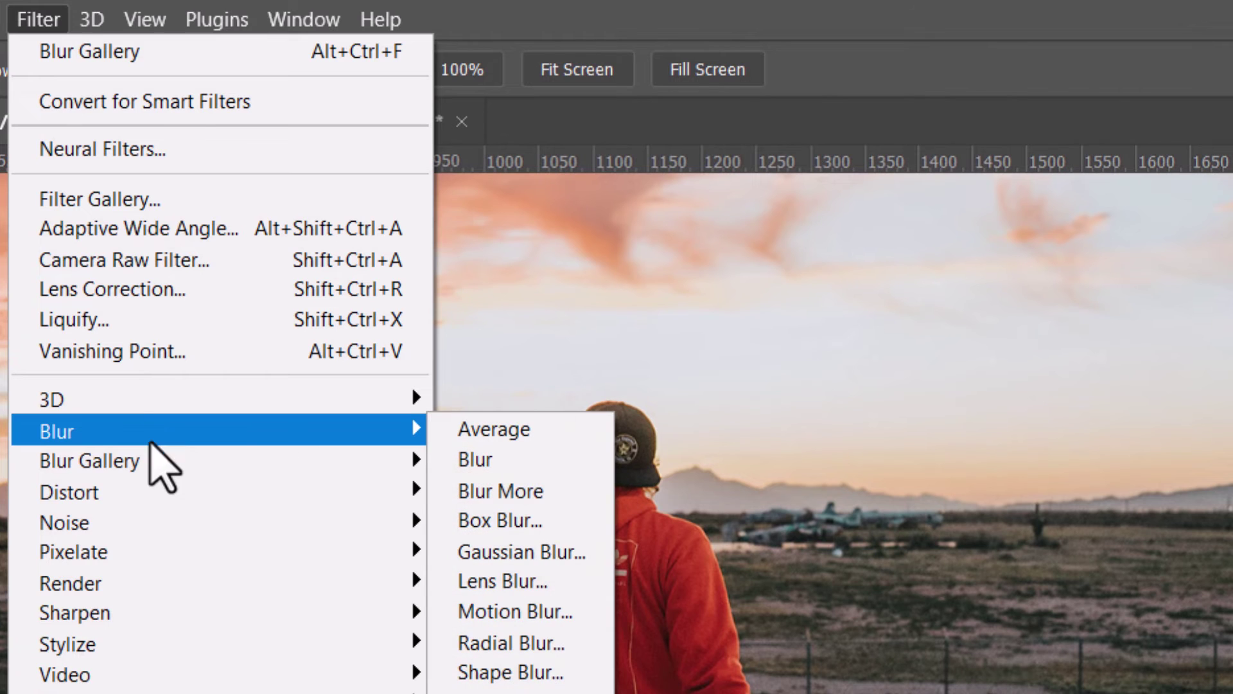
{"action": "mouse_move", "coordinate": [154, 458]}
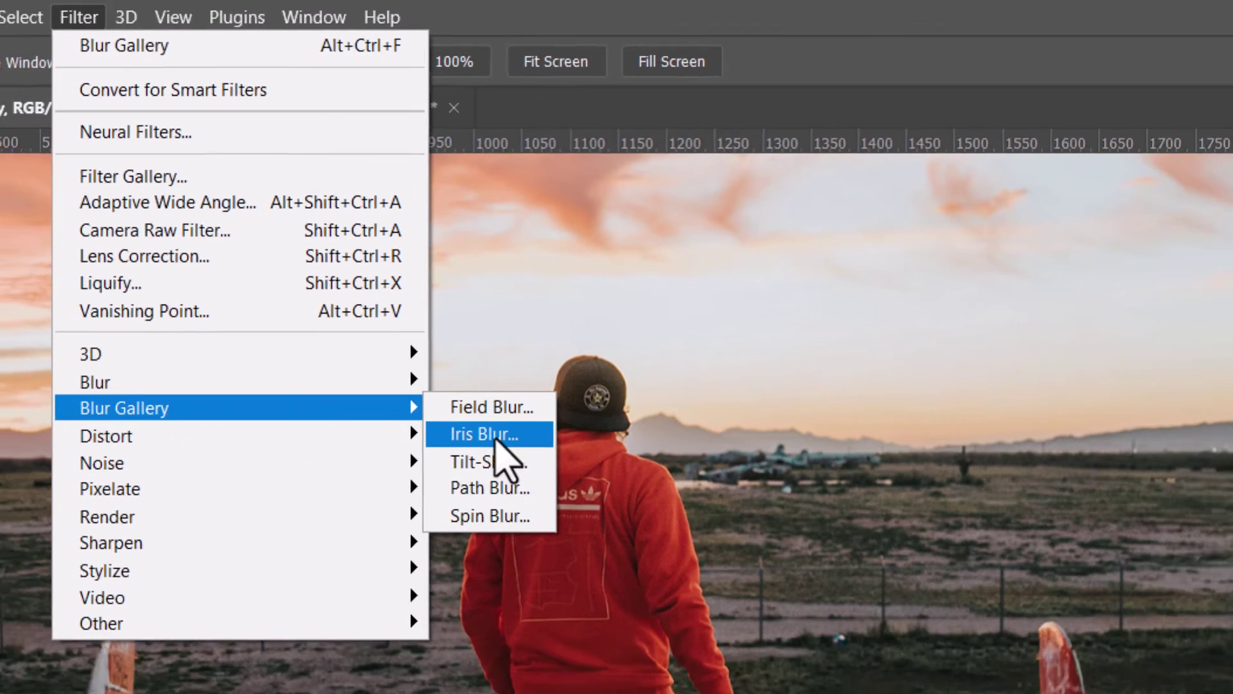
{"action": "left_click", "coordinate": [492, 492]}
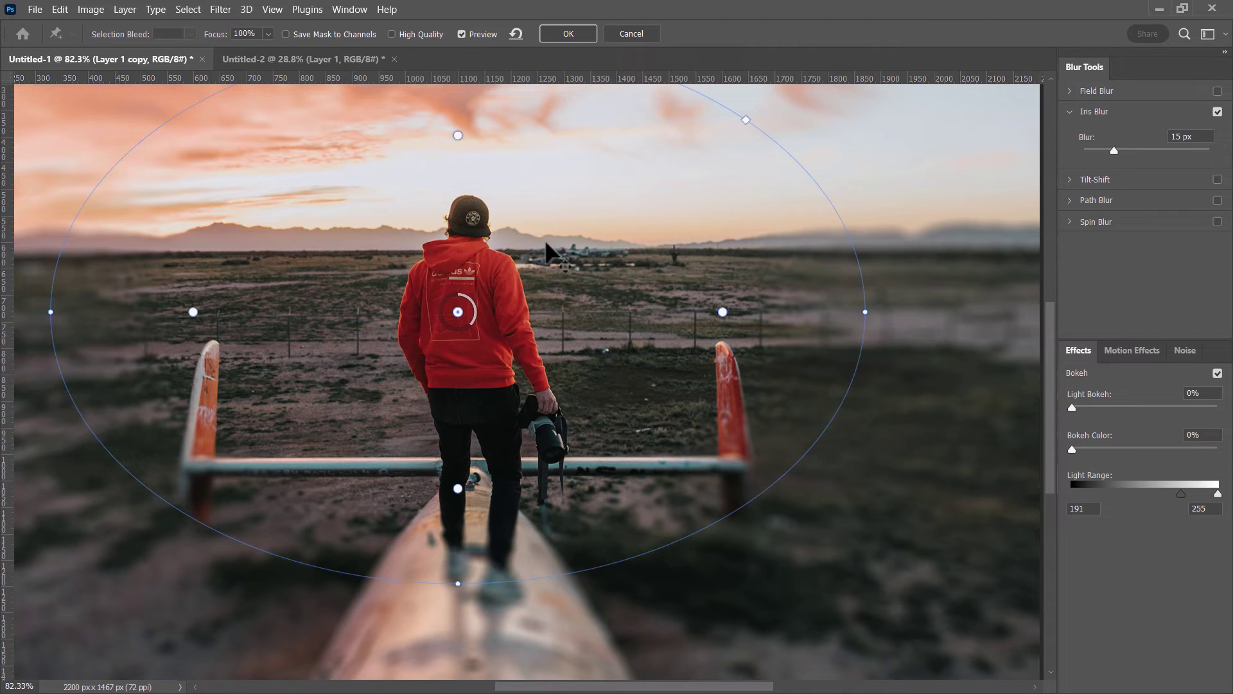
{"action": "key", "text": "ctrl+0"}
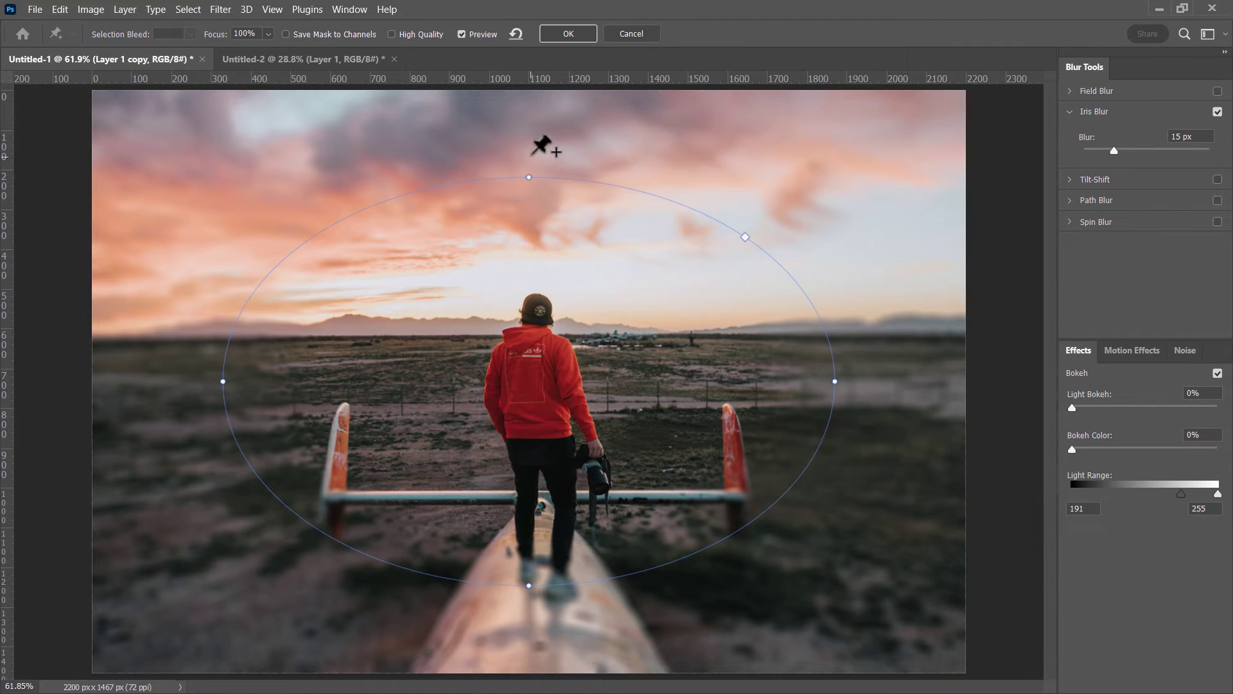
{"action": "left_click_drag", "start_coordinate": [525, 184], "coordinate": [537, 352]}
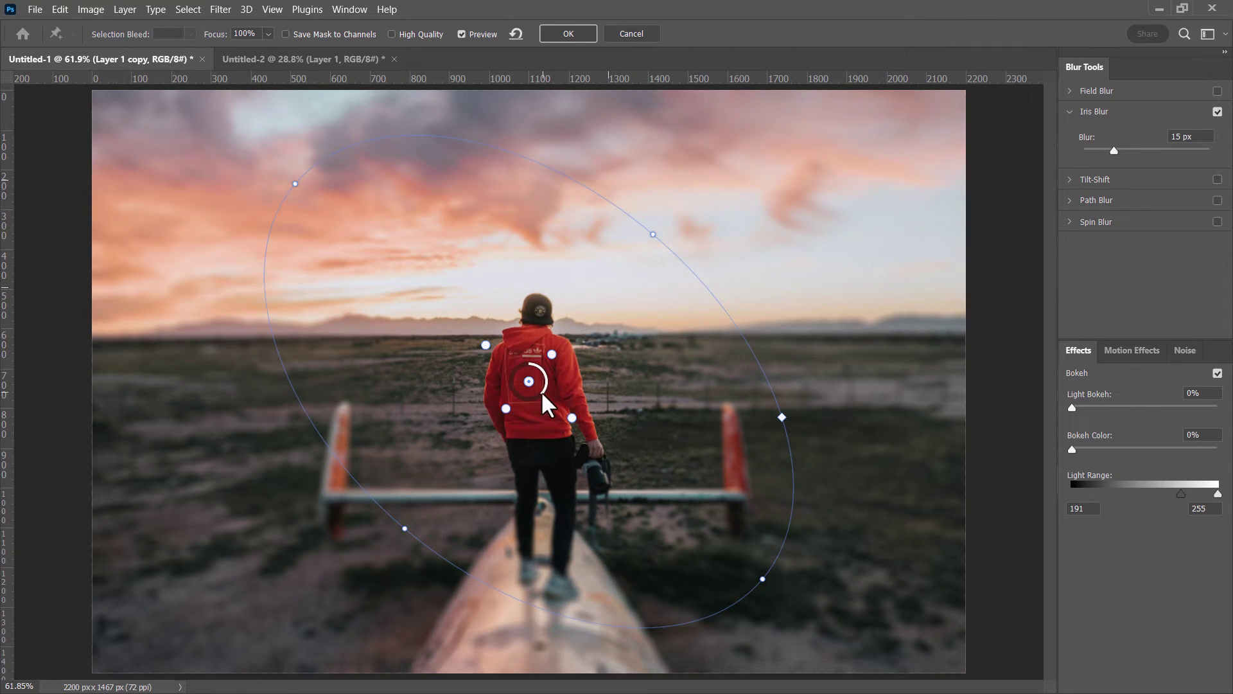
{"action": "left_click_drag", "start_coordinate": [543, 394], "coordinate": [410, 258]}
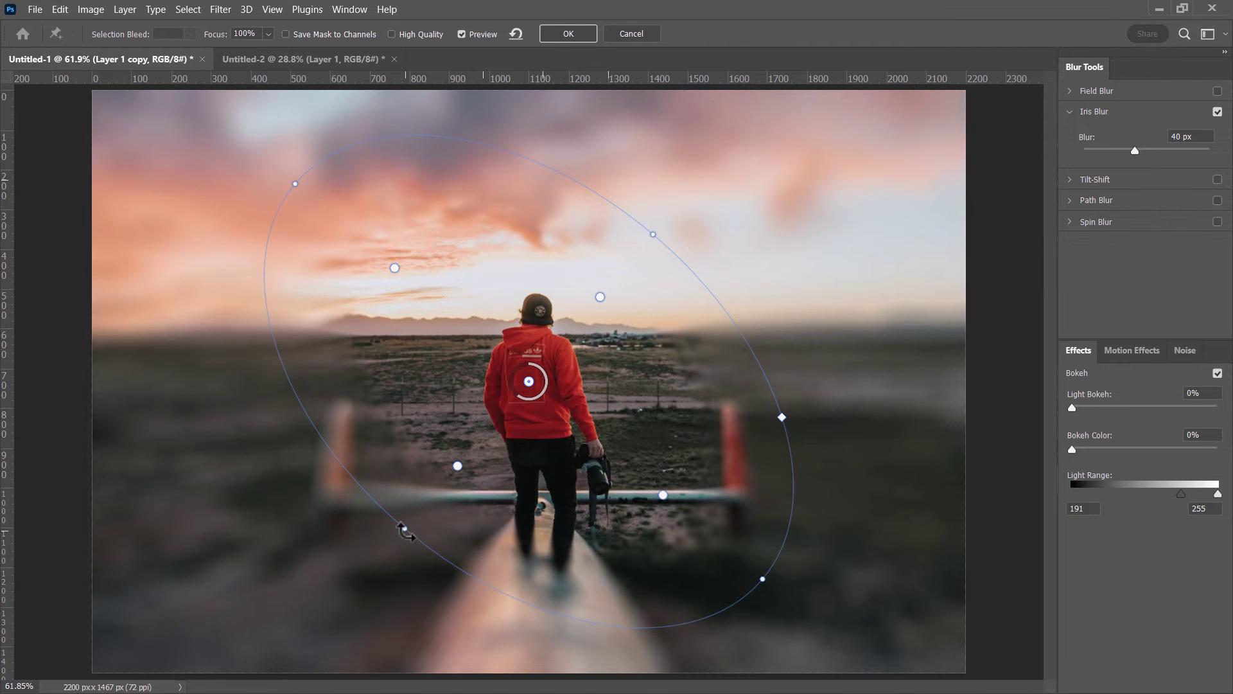
{"action": "left_click_drag", "start_coordinate": [404, 530], "coordinate": [178, 407]}
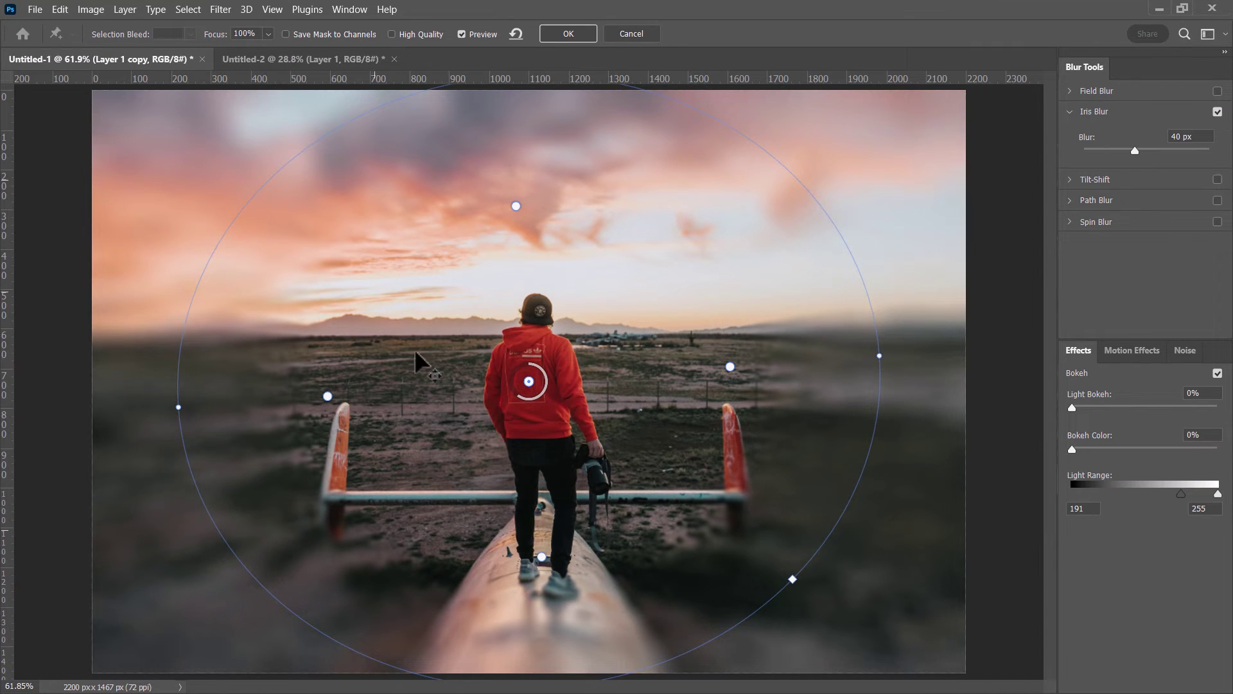
{"action": "left_click_drag", "start_coordinate": [518, 396], "coordinate": [482, 393]}
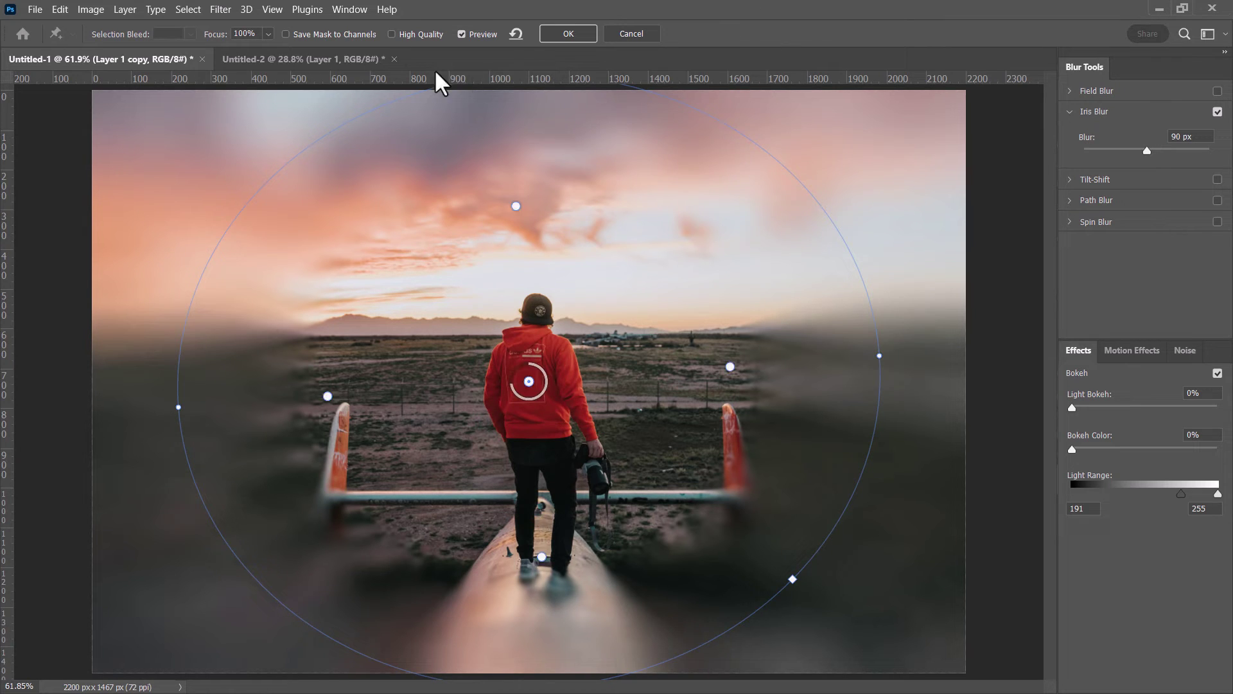
Step: Discard the Iris Blur and start a Tilt-Shift blur, tilting the band about -8.5° and widening the lower fade
{"action": "left_click", "coordinate": [631, 34]}
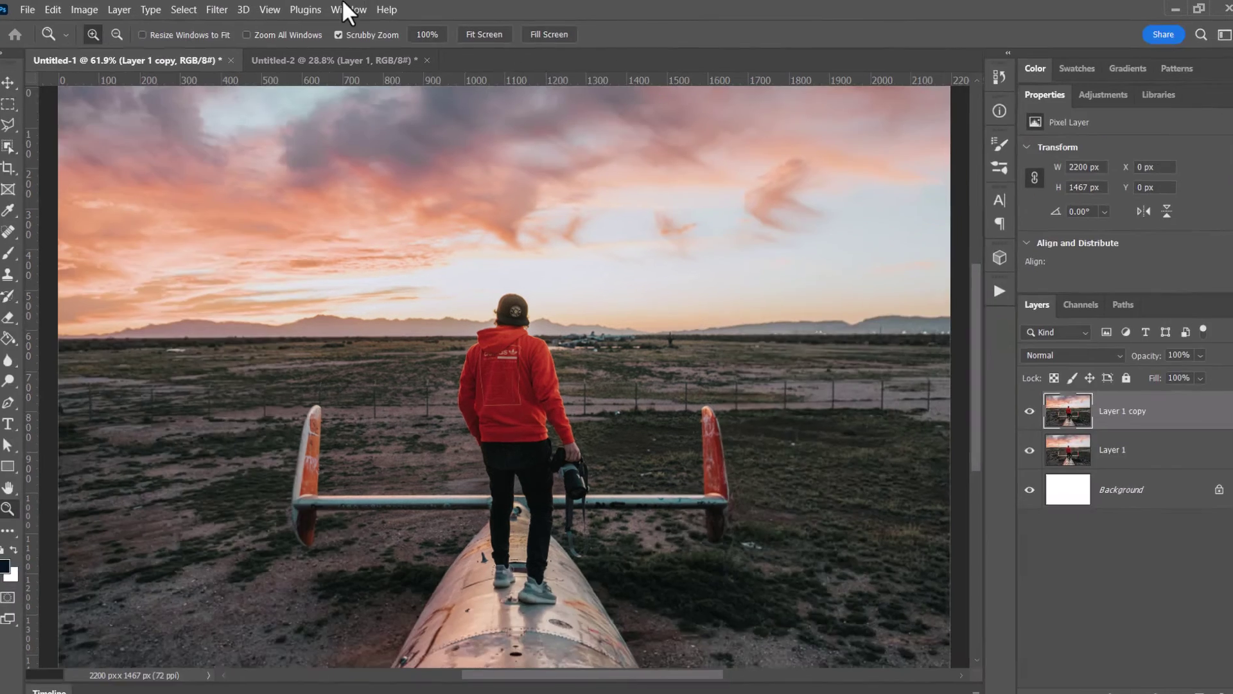
{"action": "left_click", "coordinate": [220, 9]}
{"action": "mouse_move", "coordinate": [149, 461]}
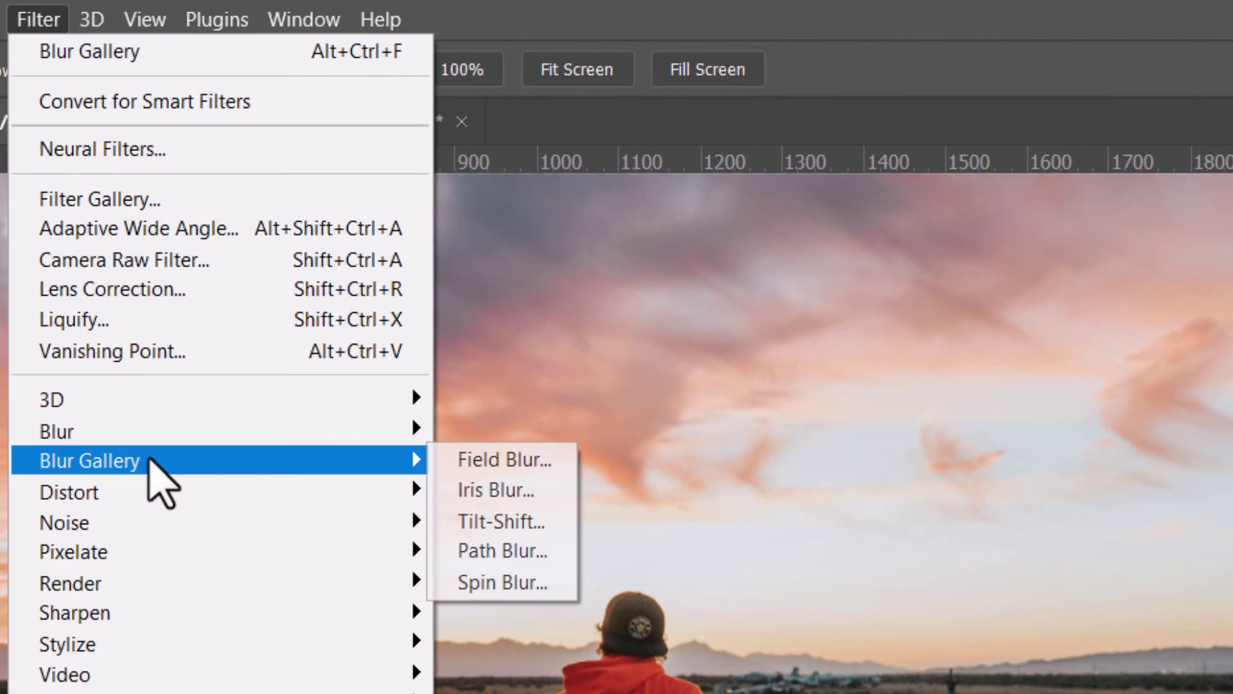
{"action": "left_click", "coordinate": [553, 533]}
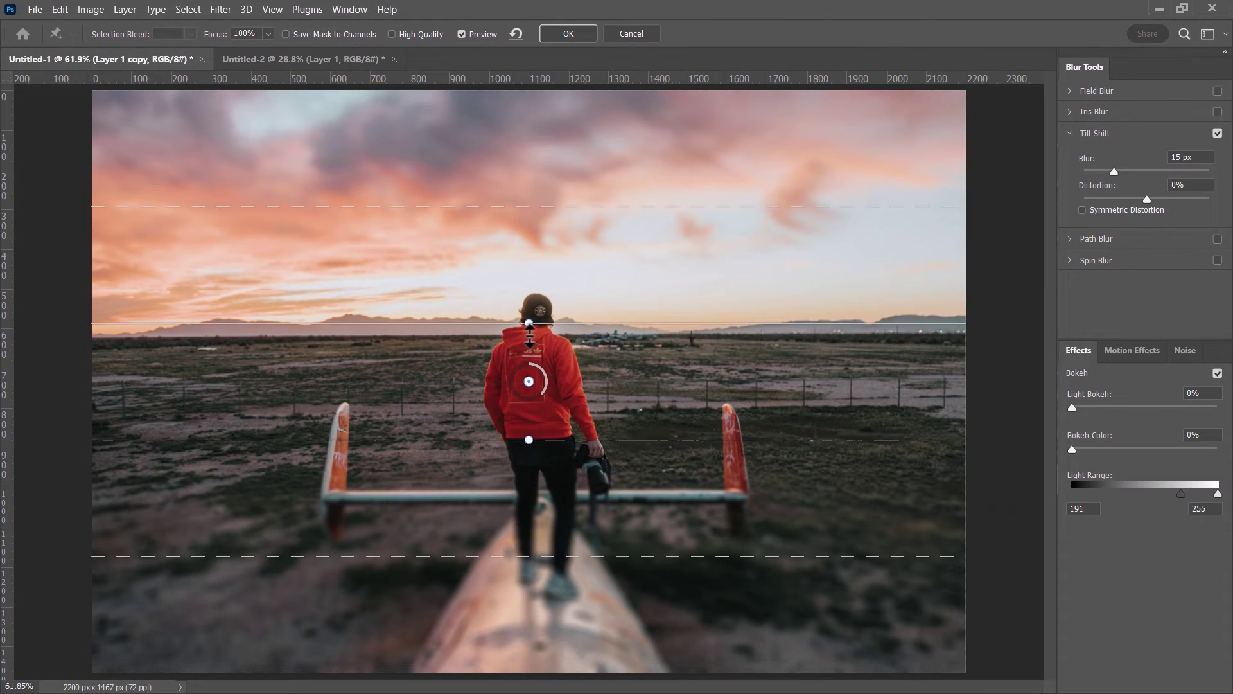
{"action": "mouse_move", "coordinate": [529, 319]}
{"action": "left_mouse_down"}
{"action": "mouse_move", "coordinate": [498, 286]}
{"action": "mouse_move", "coordinate": [485, 289]}
{"action": "mouse_move", "coordinate": [509, 283]}
{"action": "mouse_move", "coordinate": [541, 325]}
{"action": "left_mouse_up"}
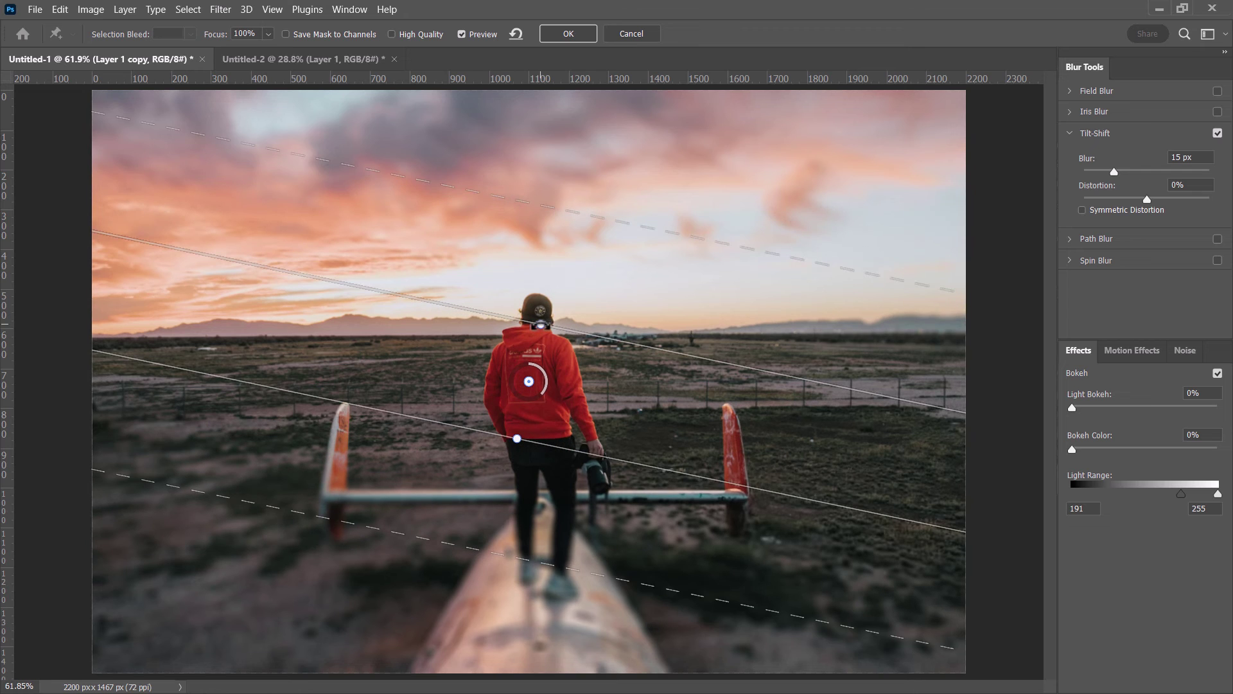
{"action": "left_click_drag", "start_coordinate": [517, 439], "coordinate": [517, 439]}
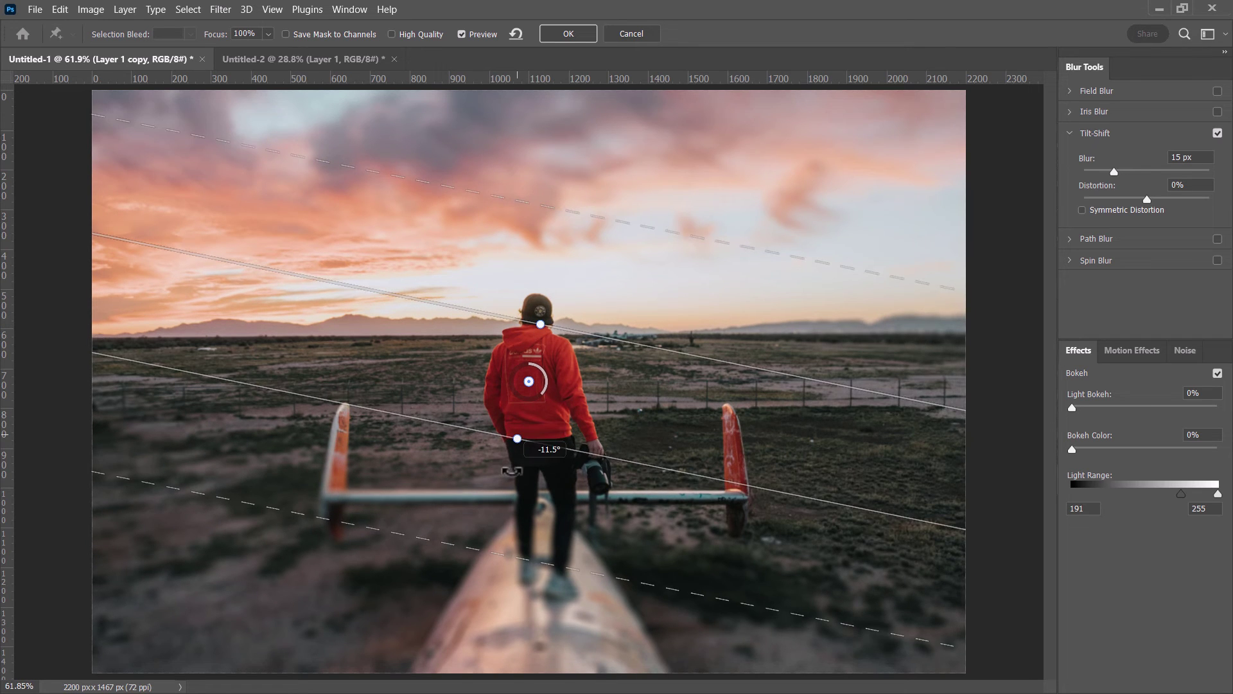
{"action": "left_click_drag", "start_coordinate": [479, 548], "coordinate": [472, 585]}
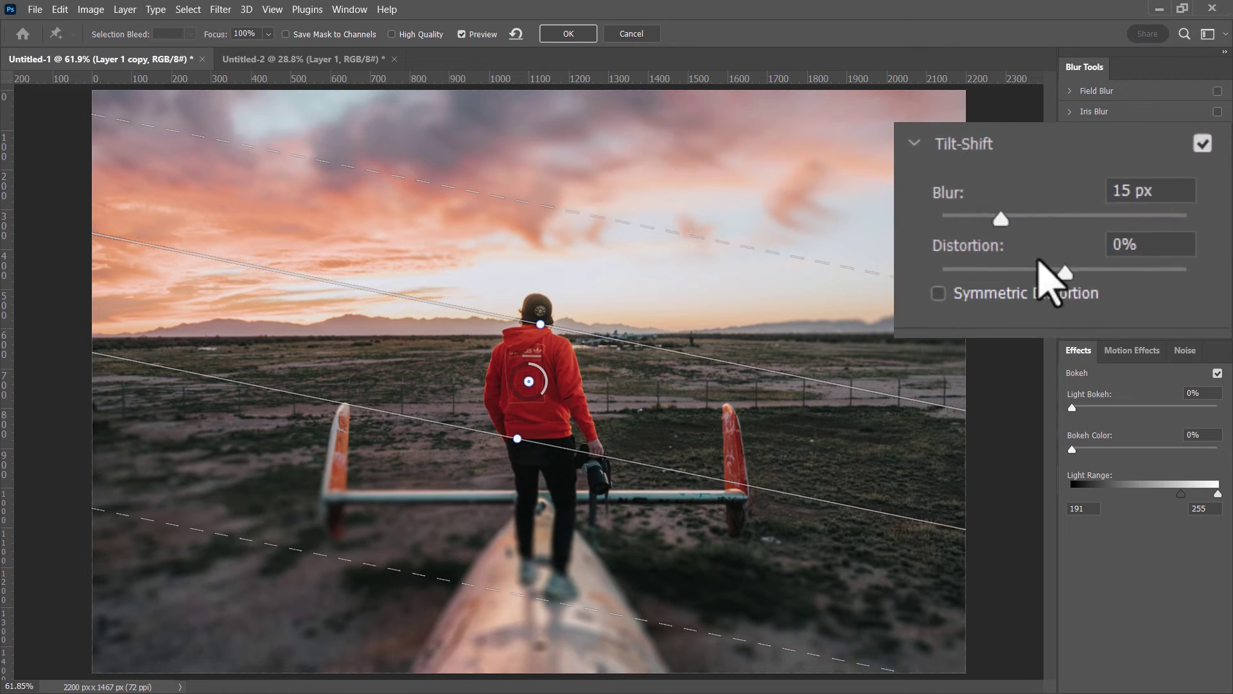
Step: Preview 57 px blur with 39% distortion and Symmetric Distortion off, then cancel the Tilt-Shift
{"action": "left_click_drag", "start_coordinate": [1113, 172], "coordinate": [1189, 174]}
{"action": "left_click_drag", "start_coordinate": [1147, 229], "coordinate": [1038, 258]}
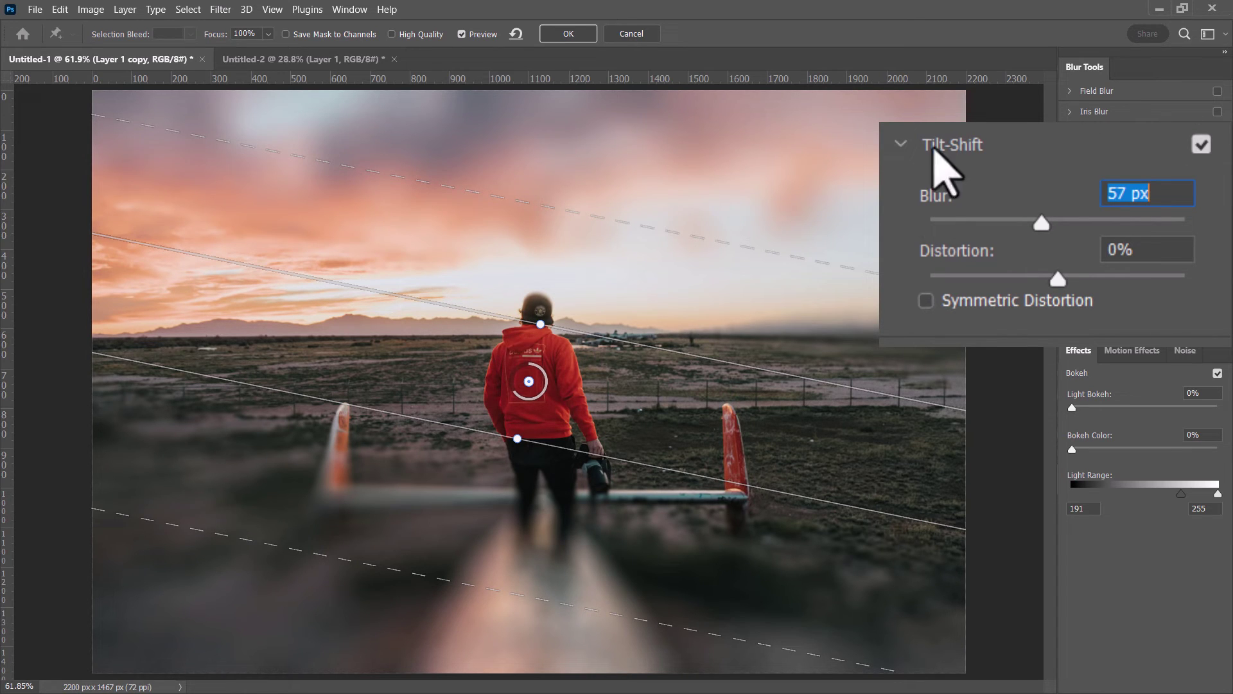
{"action": "left_click_drag", "start_coordinate": [1057, 279], "coordinate": [1106, 321]}
{"action": "key", "text": "Tab"}
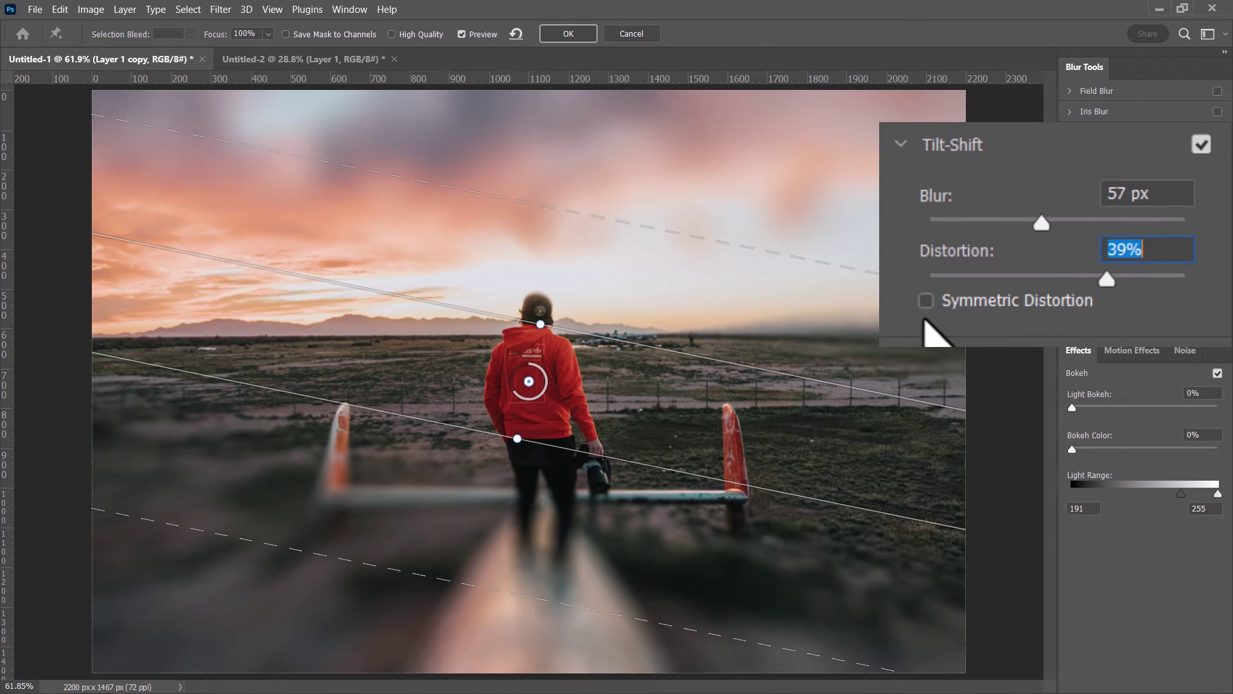
{"action": "left_click", "coordinate": [925, 301]}
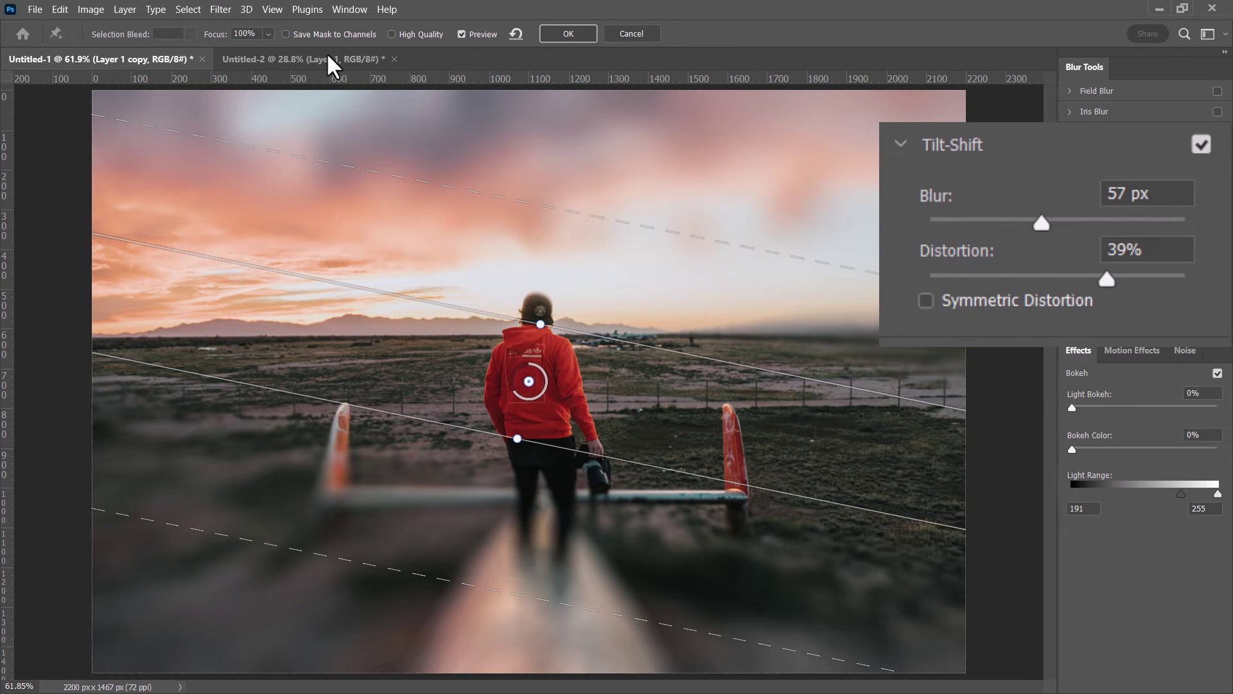
{"action": "left_click", "coordinate": [632, 33]}
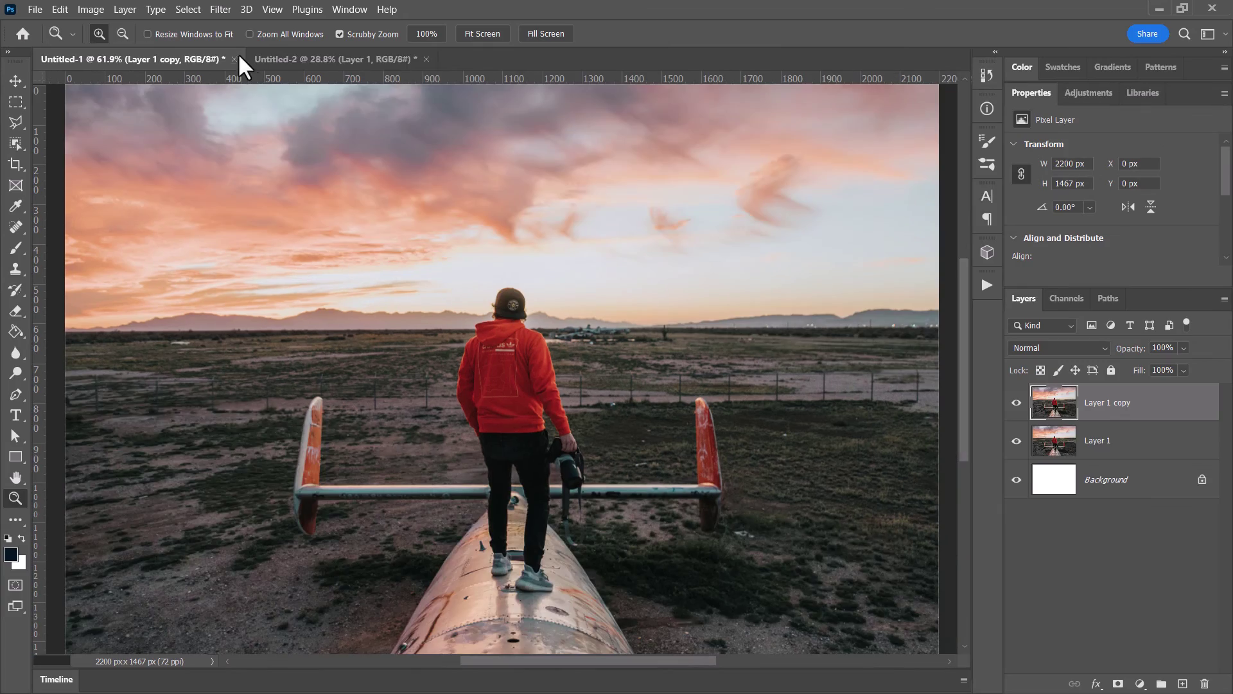
Step: On the zoomed-in Untitled-2 crowd photo, replace the Field Blur with a Tilt-Shift blur
{"action": "left_click", "coordinate": [274, 60]}
{"action": "mouse_move", "coordinate": [528, 331]}
{"action": "left_mouse_down"}
{"action": "mouse_move", "coordinate": [557, 367]}
{"action": "mouse_move", "coordinate": [541, 349]}
{"action": "left_mouse_up"}
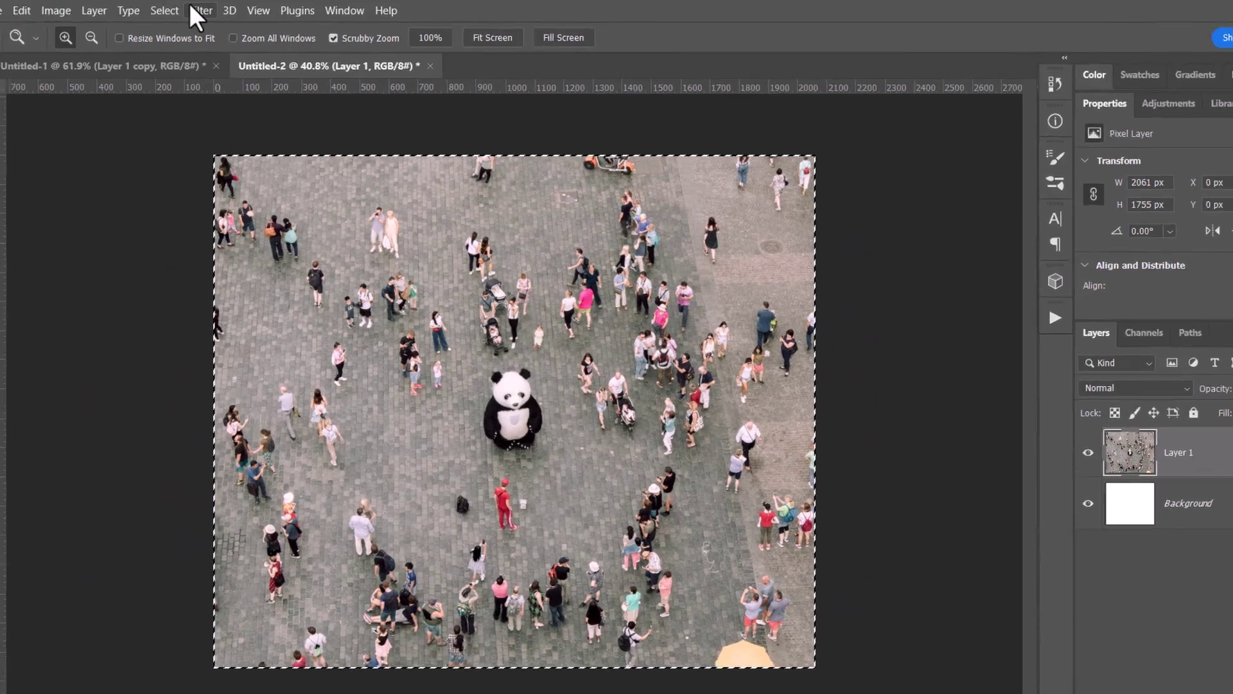
{"action": "left_click", "coordinate": [210, 4]}
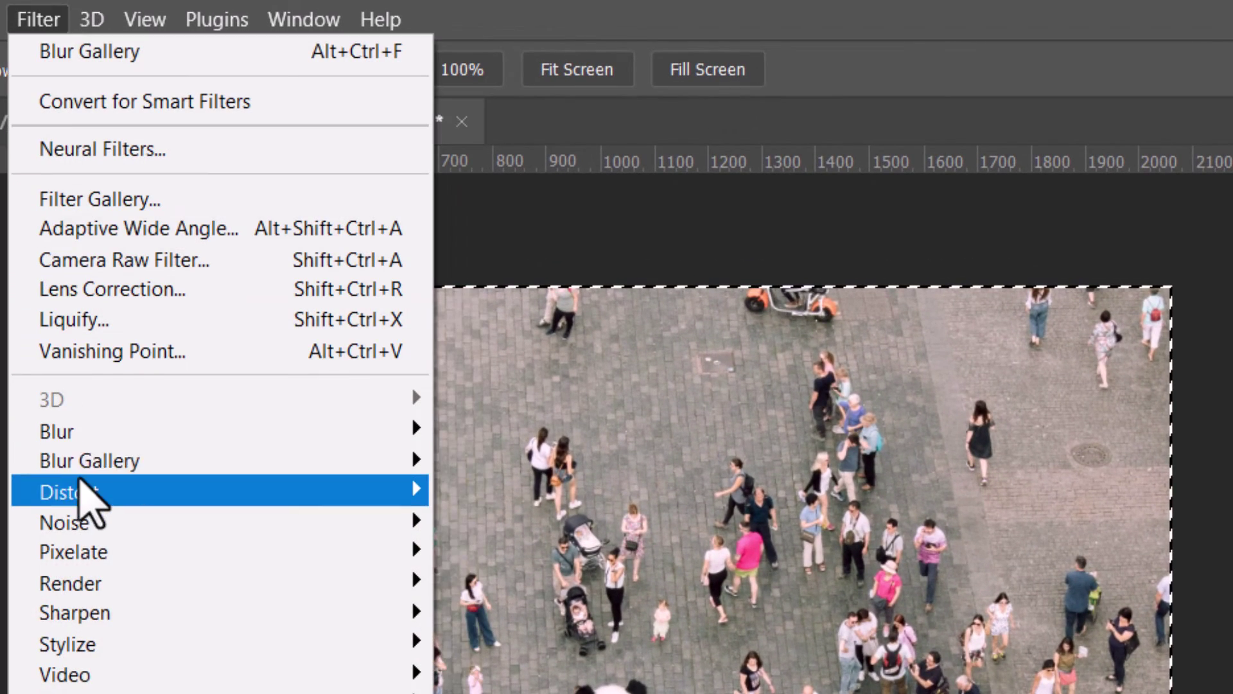
{"action": "mouse_move", "coordinate": [103, 462]}
{"action": "left_click", "coordinate": [563, 457]}
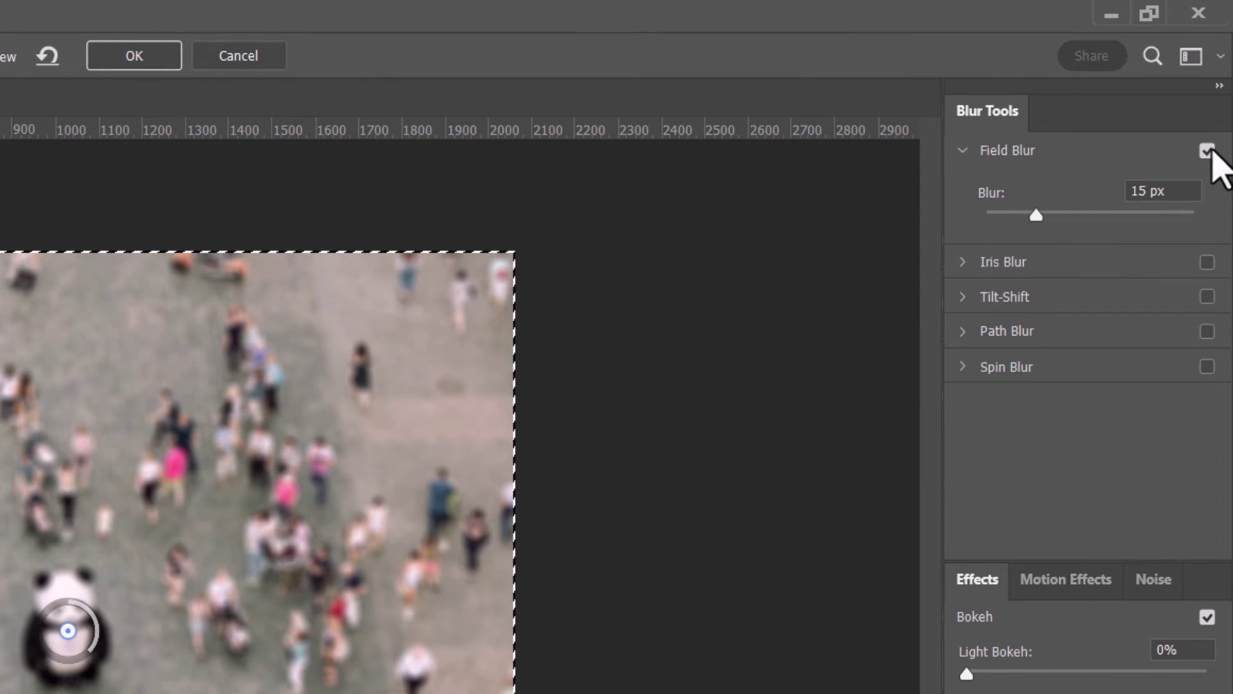
{"action": "left_click", "coordinate": [1208, 152]}
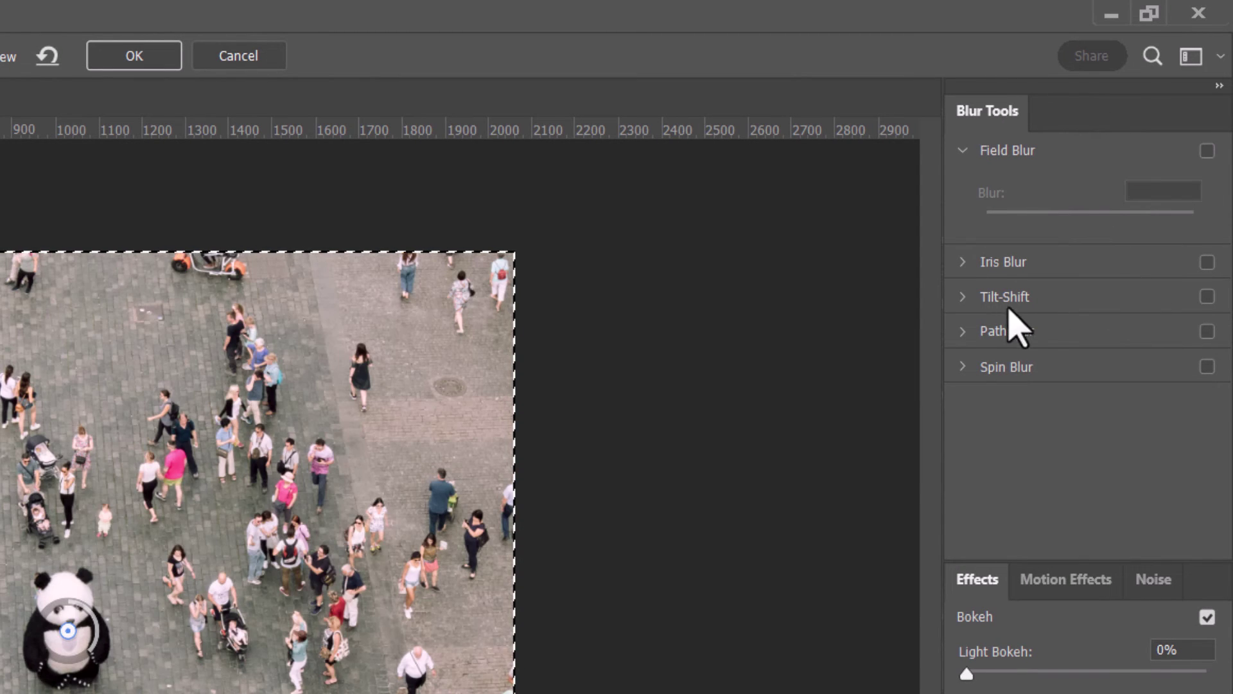
{"action": "left_click", "coordinate": [1208, 296]}
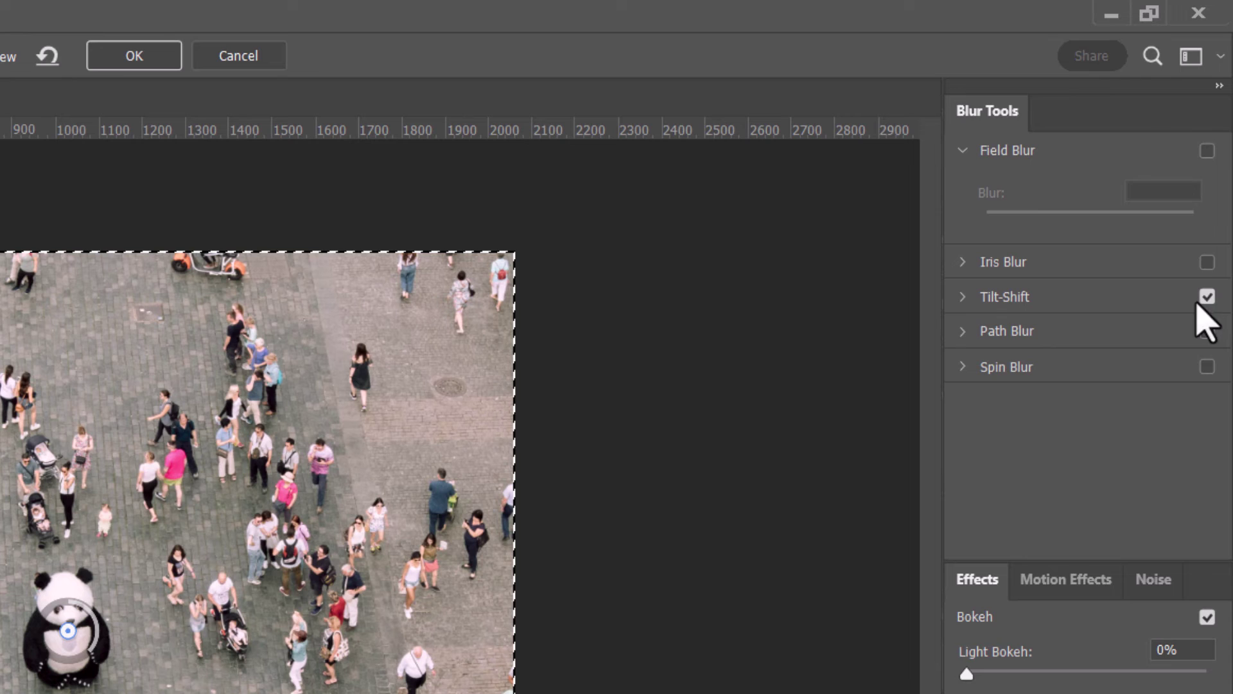
{"action": "left_click", "coordinate": [962, 297]}
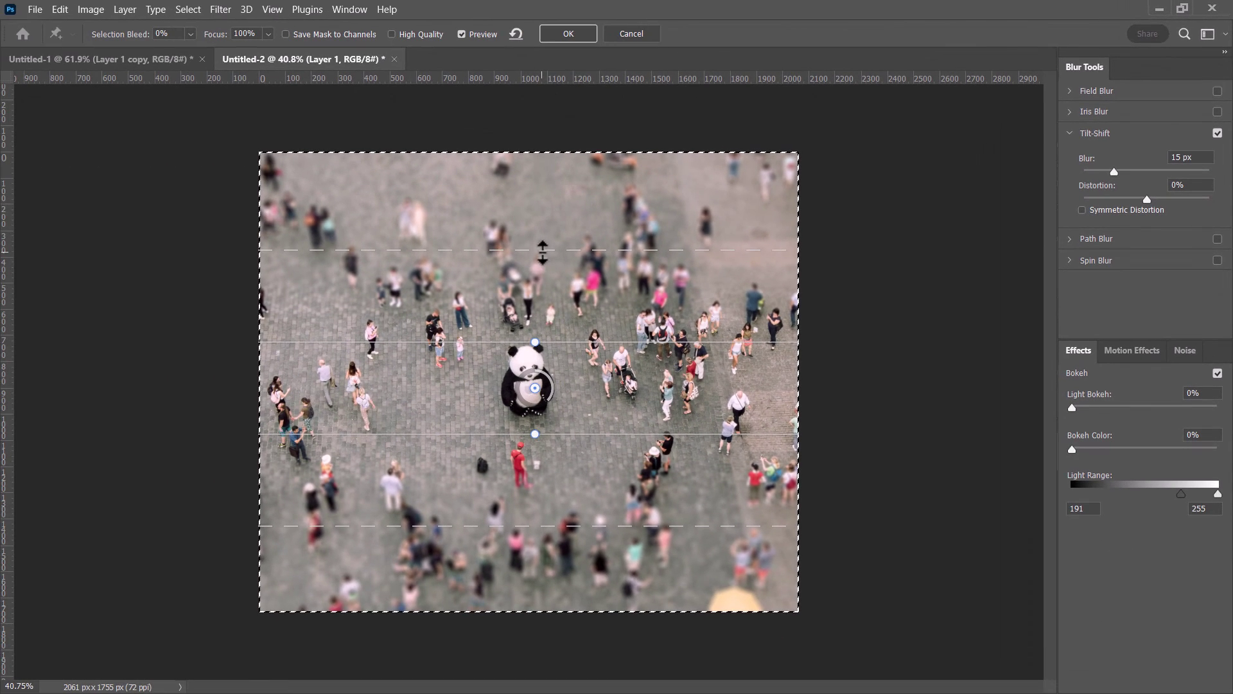
Step: Raise the upper fade line, angle the focus band to about -18°, and apply a 22 px blur
{"action": "left_click_drag", "start_coordinate": [543, 250], "coordinate": [550, 220]}
{"action": "left_click_drag", "start_coordinate": [539, 341], "coordinate": [556, 321]}
{"action": "left_click_drag", "start_coordinate": [1113, 171], "coordinate": [1120, 172]}
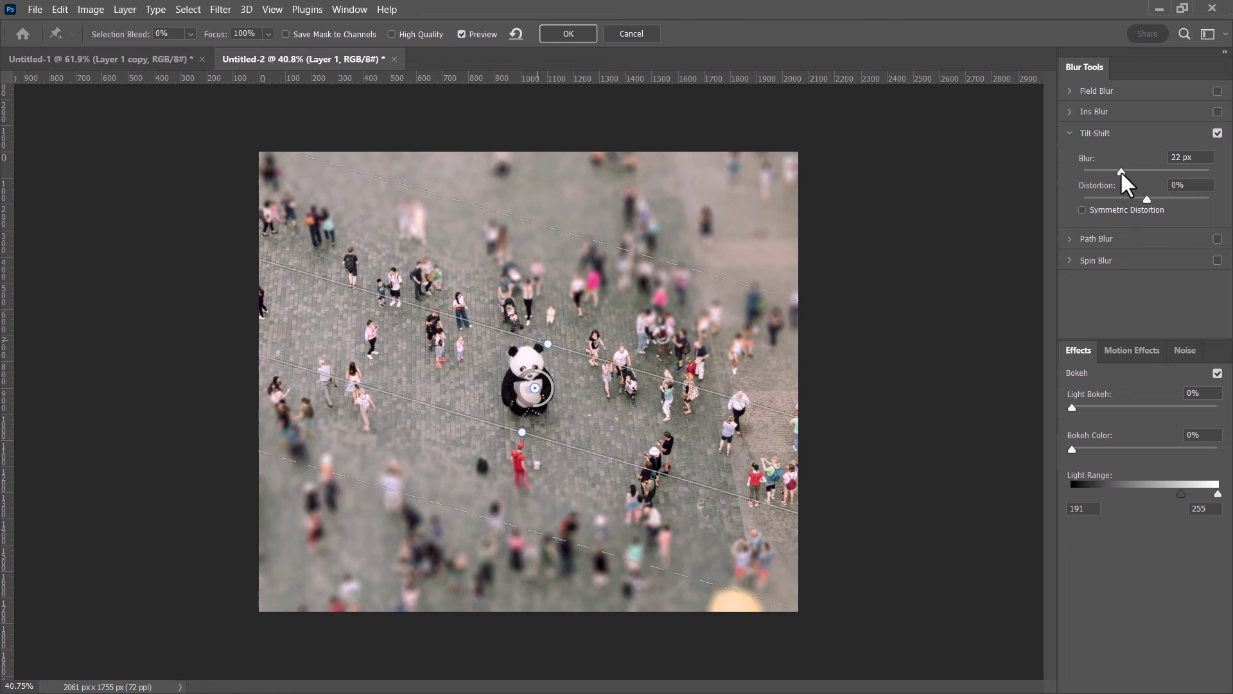
{"action": "left_click", "coordinate": [565, 34]}
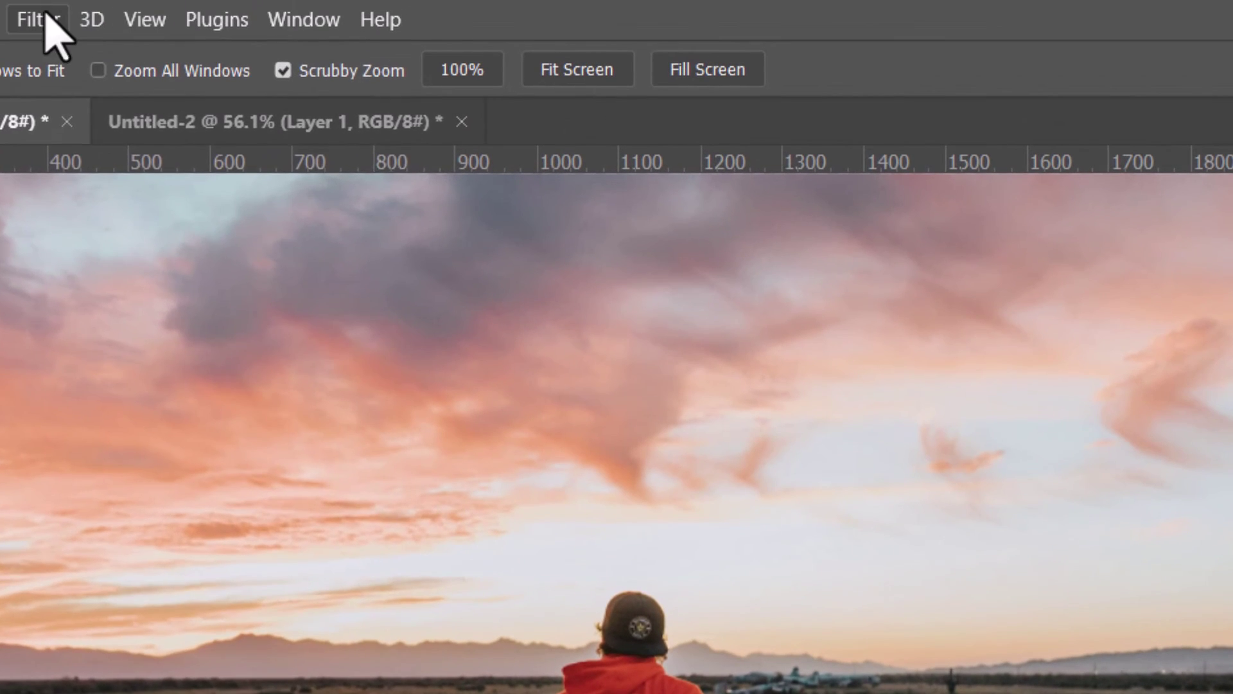
{"action": "left_click", "coordinate": [40, 19]}
{"action": "mouse_move", "coordinate": [171, 474]}
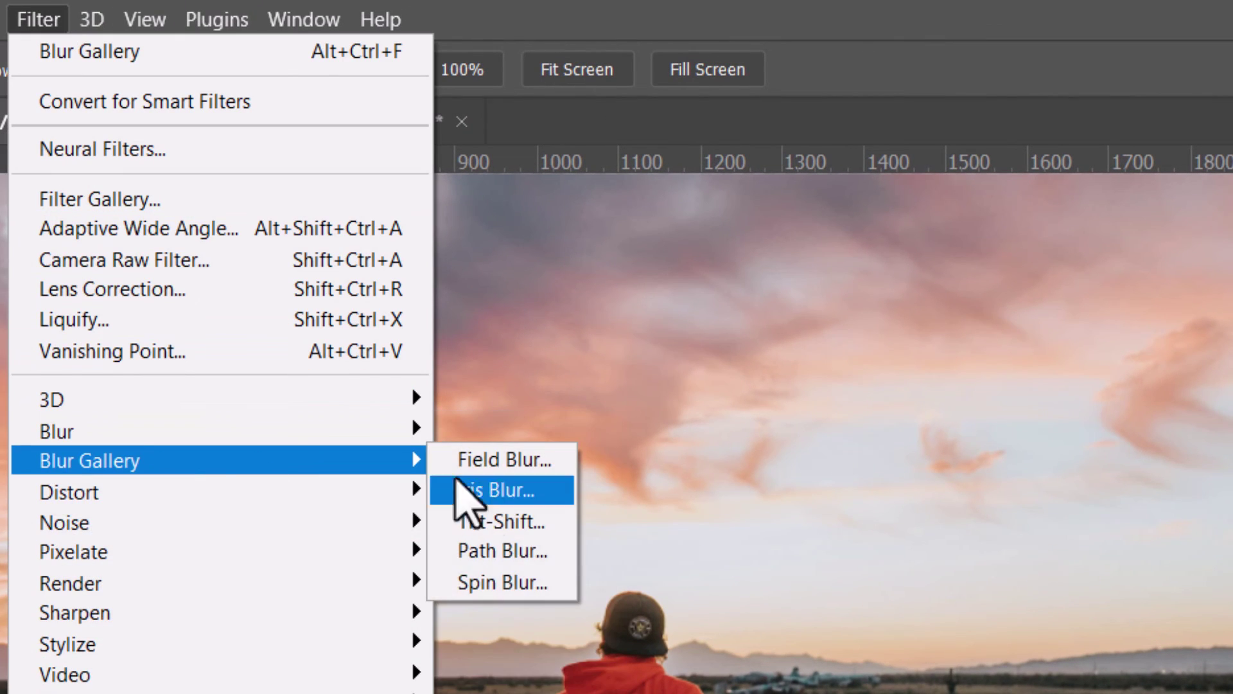
{"action": "left_click", "coordinate": [530, 551]}
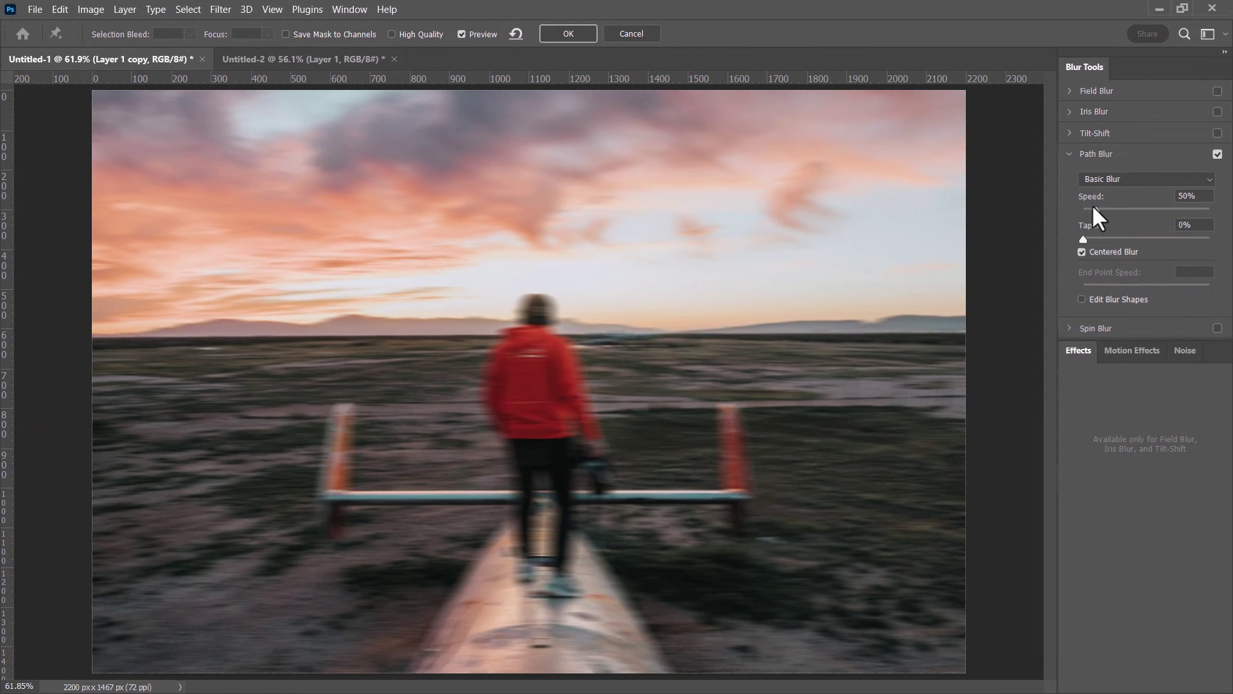
{"action": "left_click_drag", "start_coordinate": [1092, 208], "coordinate": [1103, 209]}
{"action": "left_click_drag", "start_coordinate": [595, 381], "coordinate": [720, 295]}
{"action": "left_click_drag", "start_coordinate": [627, 339], "coordinate": [709, 441]}
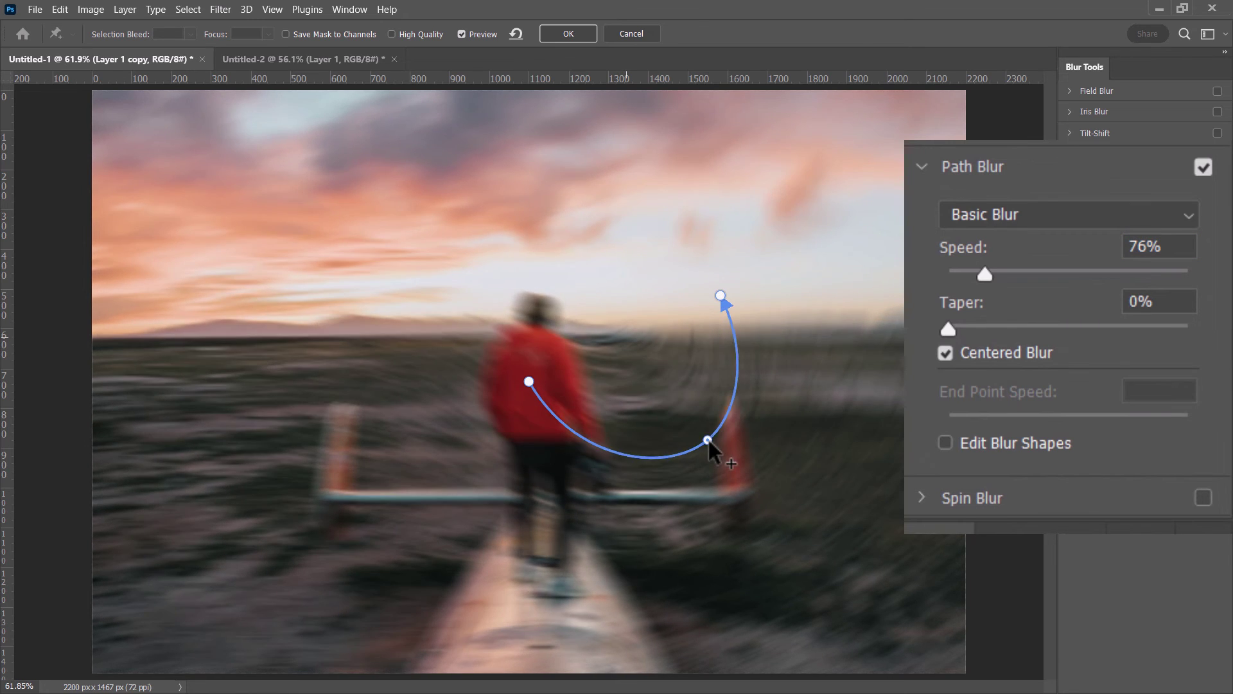
{"action": "left_click", "coordinate": [604, 448]}
{"action": "left_click_drag", "start_coordinate": [605, 449], "coordinate": [583, 319]}
{"action": "left_click_drag", "start_coordinate": [529, 382], "coordinate": [186, 466]}
{"action": "left_click_drag", "start_coordinate": [379, 338], "coordinate": [425, 580]}
{"action": "left_click_drag", "start_coordinate": [582, 317], "coordinate": [474, 193]}
{"action": "left_click", "coordinate": [720, 295]}
{"action": "left_click_drag", "start_coordinate": [721, 296], "coordinate": [885, 166]}
{"action": "left_click_drag", "start_coordinate": [948, 329], "coordinate": [923, 385]}
{"action": "left_click_drag", "start_coordinate": [984, 272], "coordinate": [997, 325]}
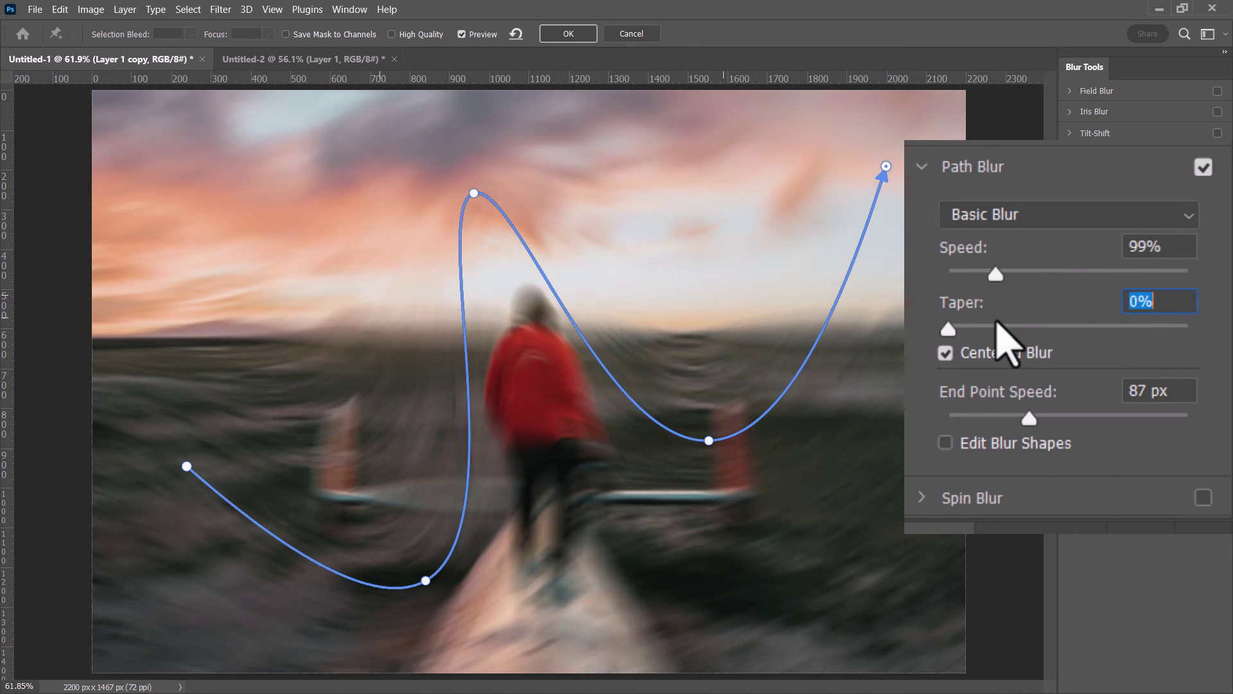
{"action": "left_click_drag", "start_coordinate": [1029, 419], "coordinate": [1000, 420]}
{"action": "left_click", "coordinate": [984, 450]}
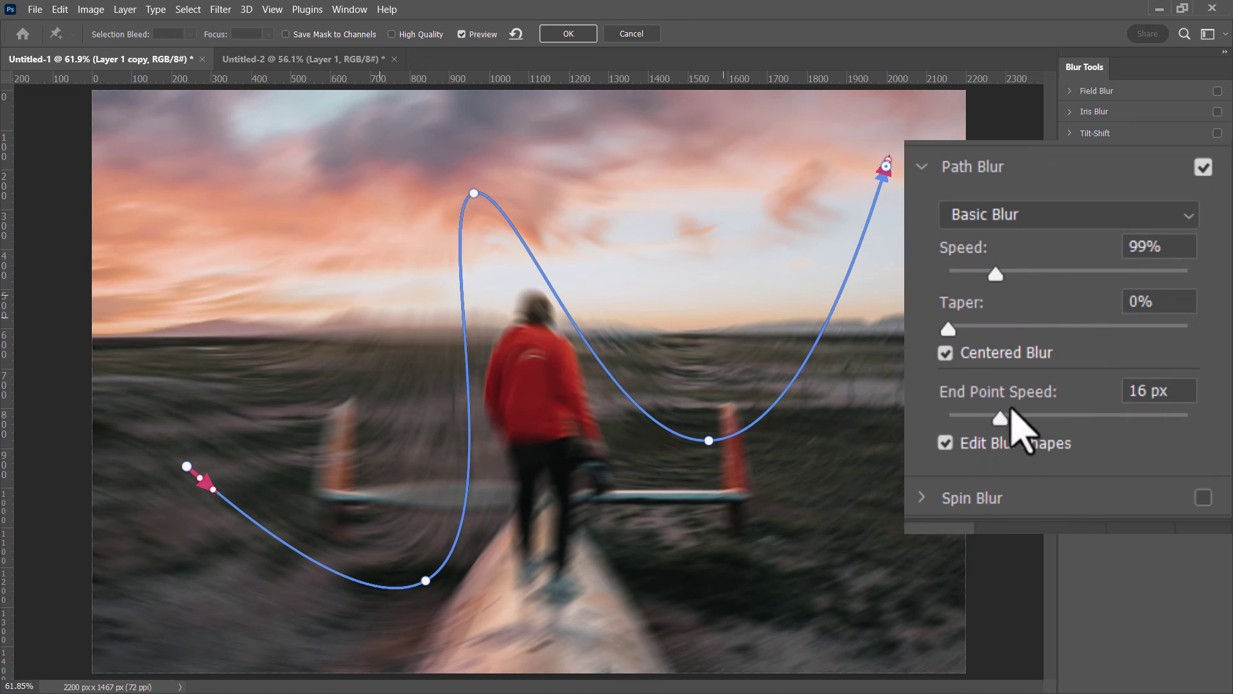
{"action": "left_click_drag", "start_coordinate": [996, 275], "coordinate": [1035, 276]}
{"action": "mouse_move", "coordinate": [948, 329]}
{"action": "left_mouse_down"}
{"action": "mouse_move", "coordinate": [969, 328]}
{"action": "mouse_move", "coordinate": [948, 326]}
{"action": "left_mouse_up"}
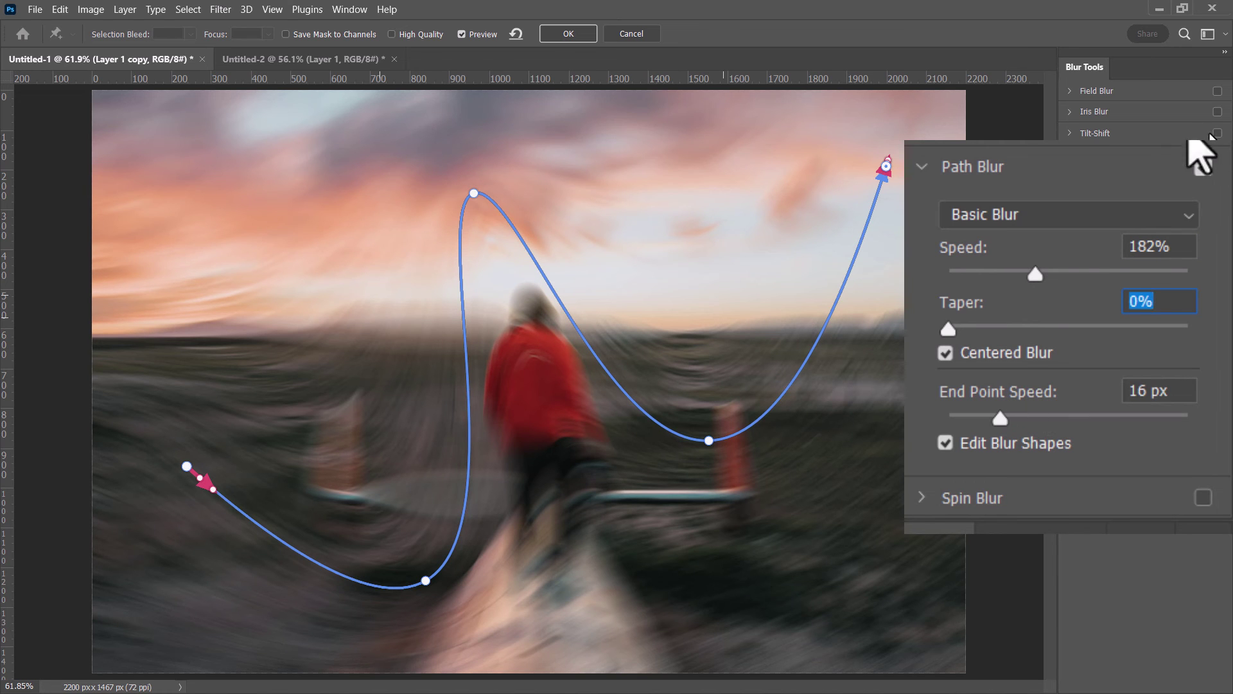
Step: Discard the Path Blur and place an enlarged Spin Blur ring on the sunset photo
{"action": "left_click", "coordinate": [629, 34]}
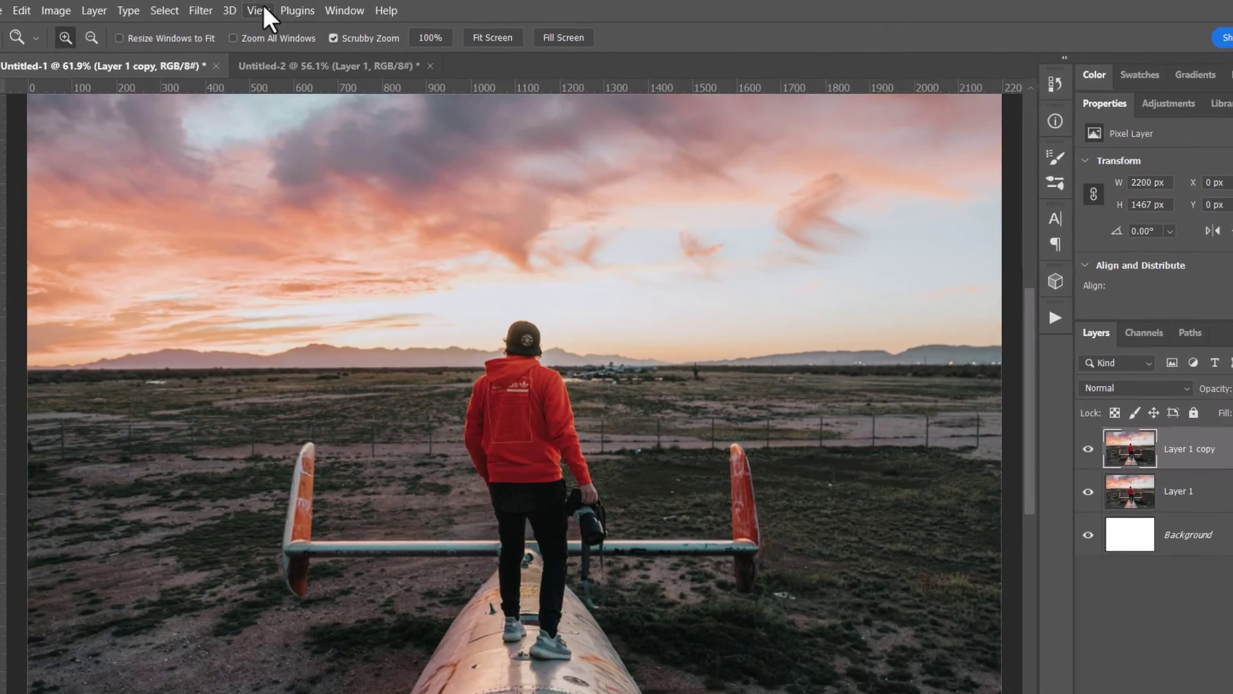
{"action": "left_click", "coordinate": [220, 9]}
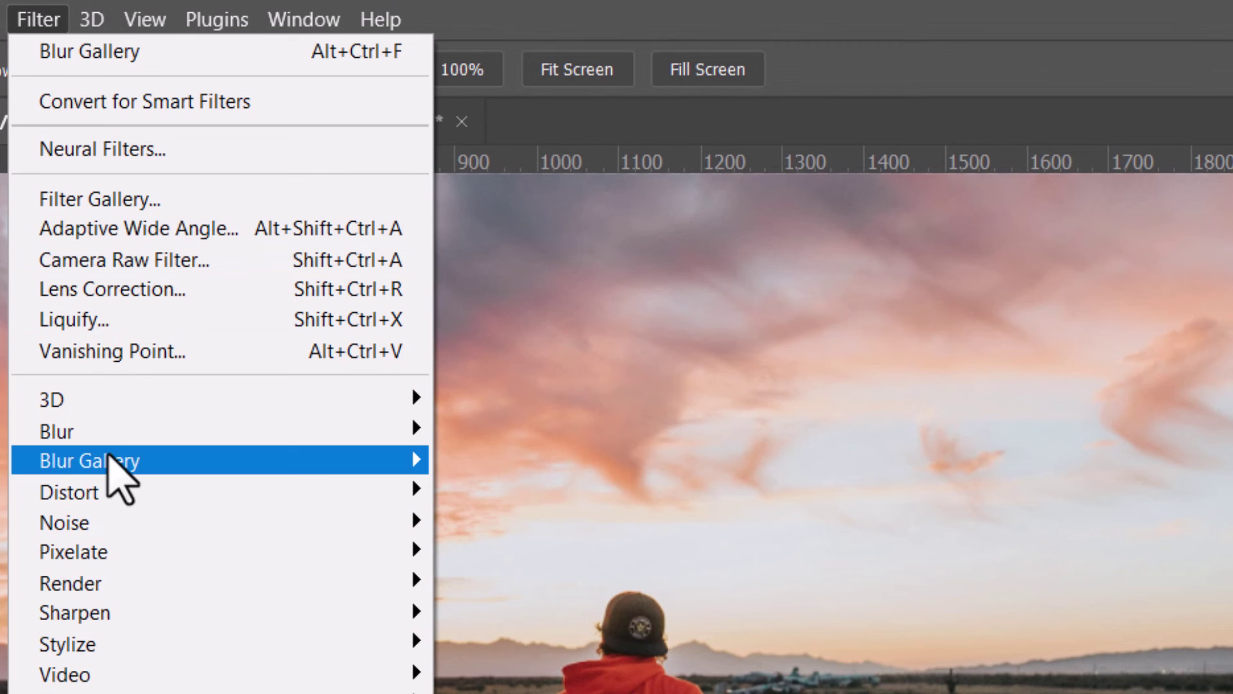
{"action": "mouse_move", "coordinate": [108, 454]}
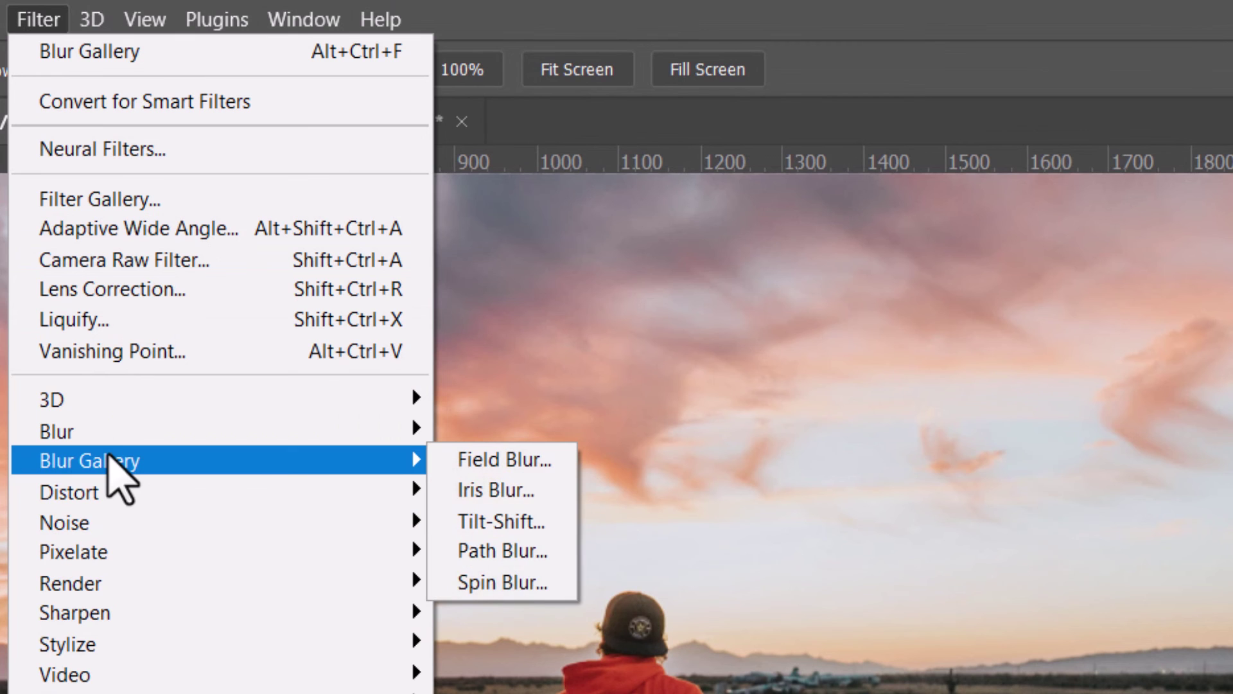
{"action": "left_click", "coordinate": [505, 582]}
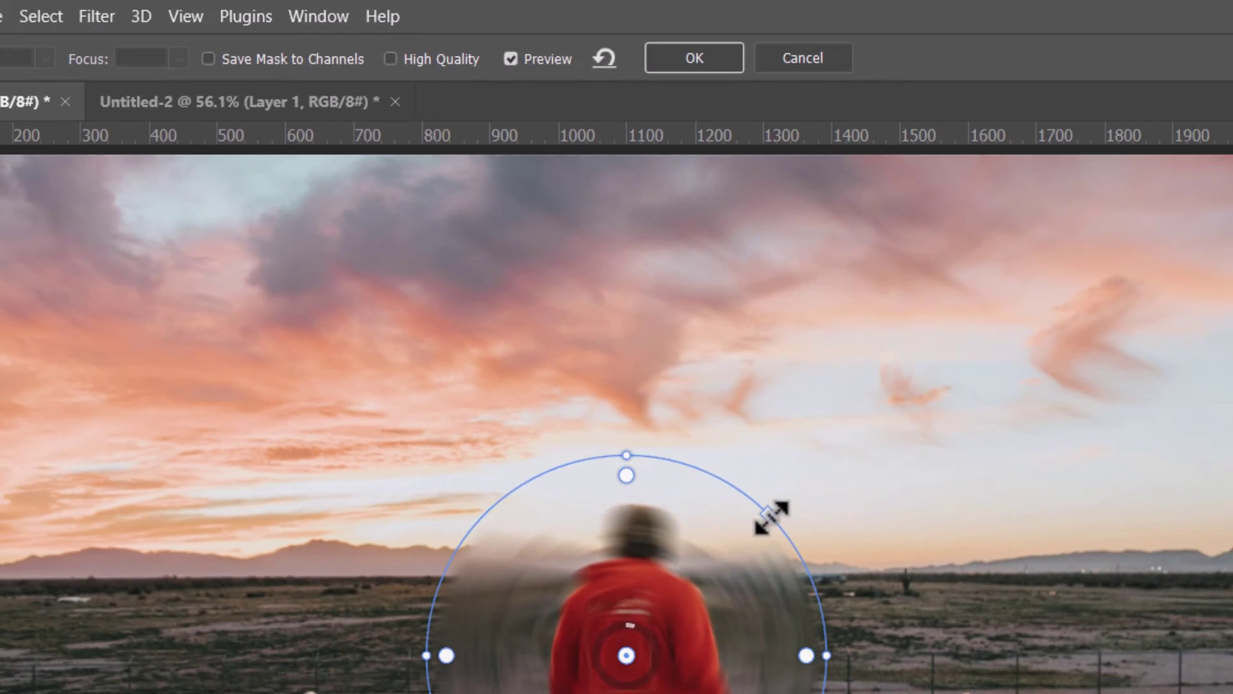
{"action": "left_click_drag", "start_coordinate": [771, 516], "coordinate": [887, 431]}
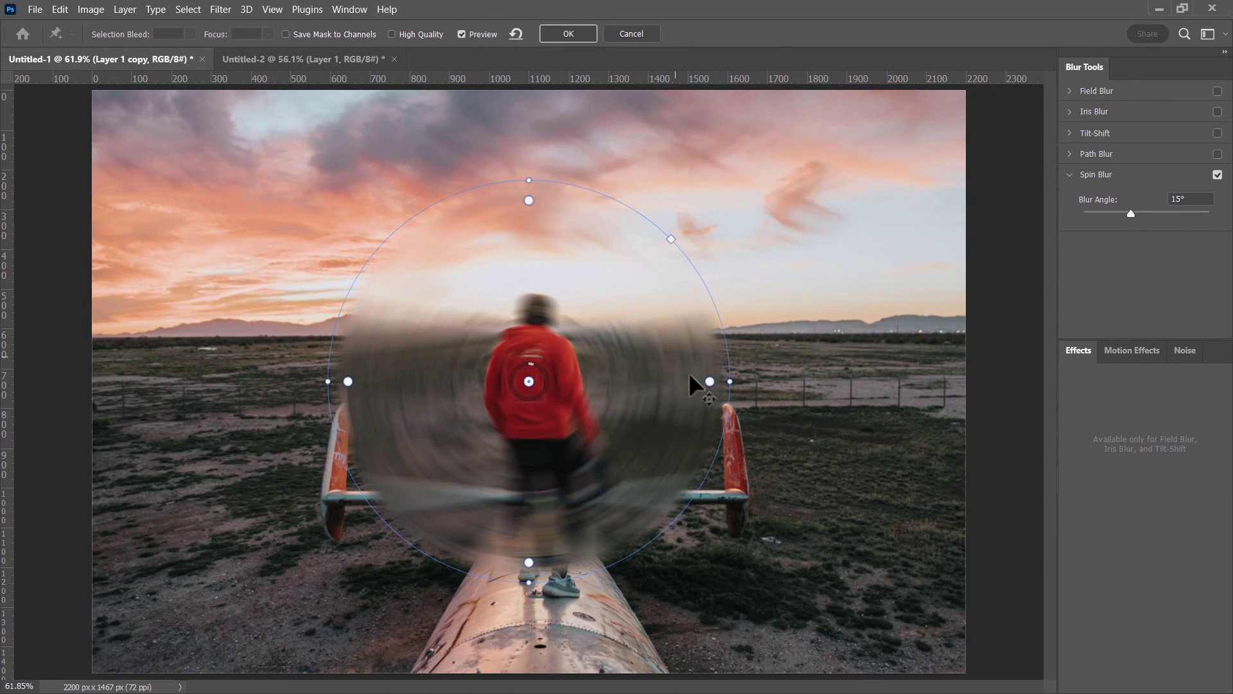
Step: Adjust the spin ring's feather and set the Blur Angle to 34°
{"action": "left_click_drag", "start_coordinate": [709, 382], "coordinate": [758, 388]}
{"action": "left_click_drag", "start_coordinate": [676, 404], "coordinate": [627, 389]}
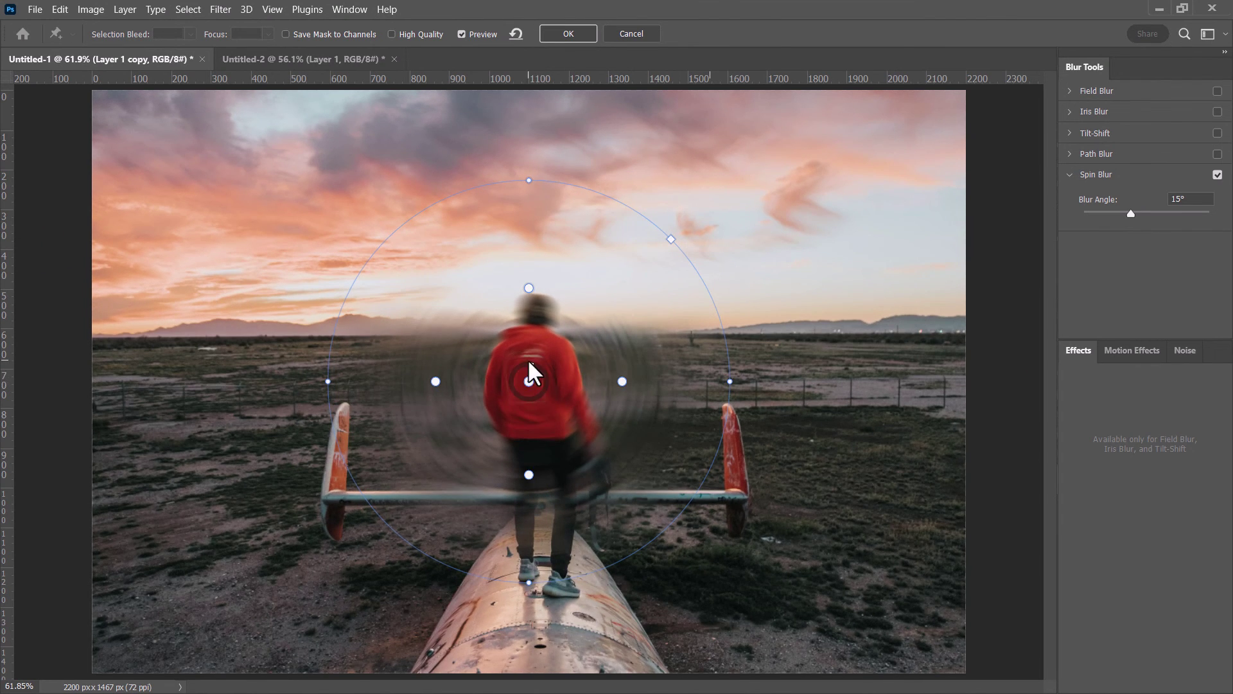
{"action": "left_click_drag", "start_coordinate": [529, 362], "coordinate": [333, 313]}
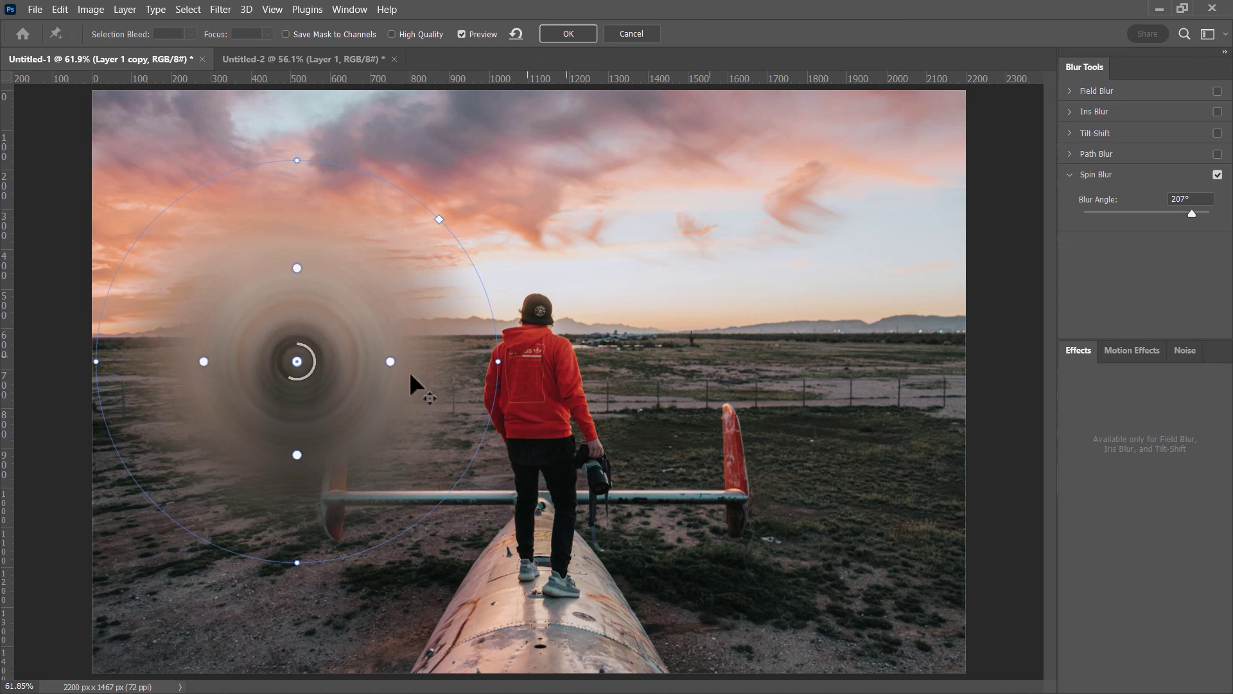
{"action": "left_click_drag", "start_coordinate": [293, 377], "coordinate": [314, 350]}
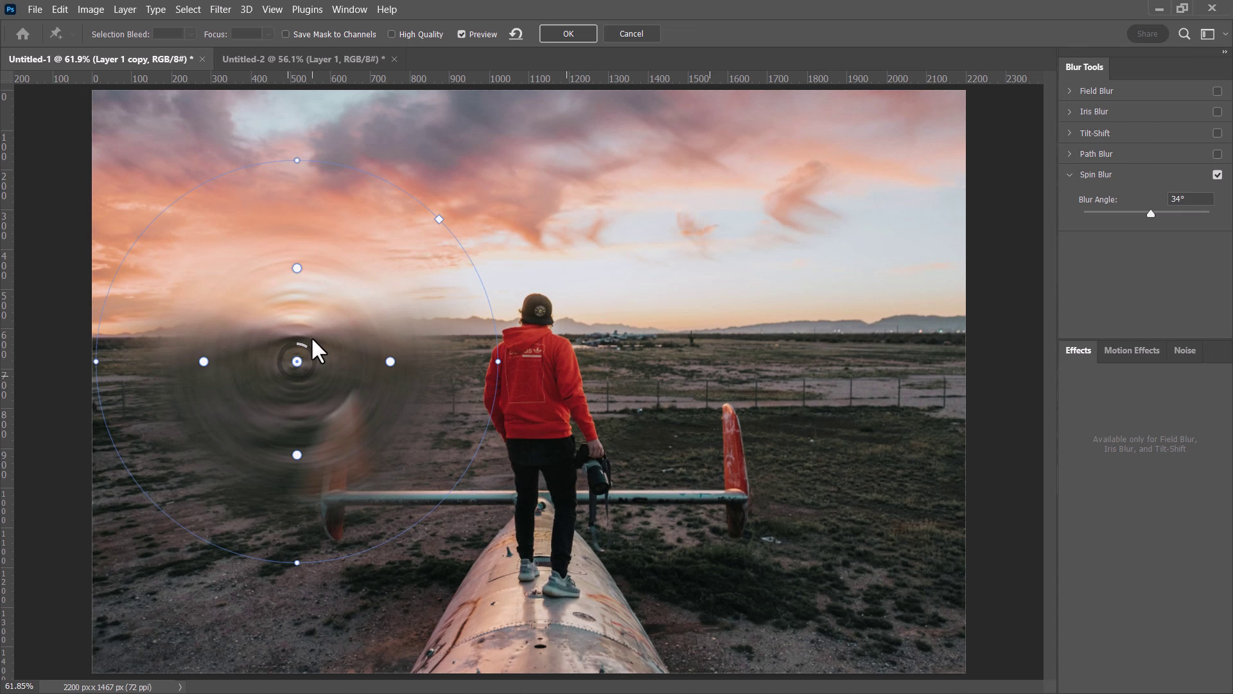